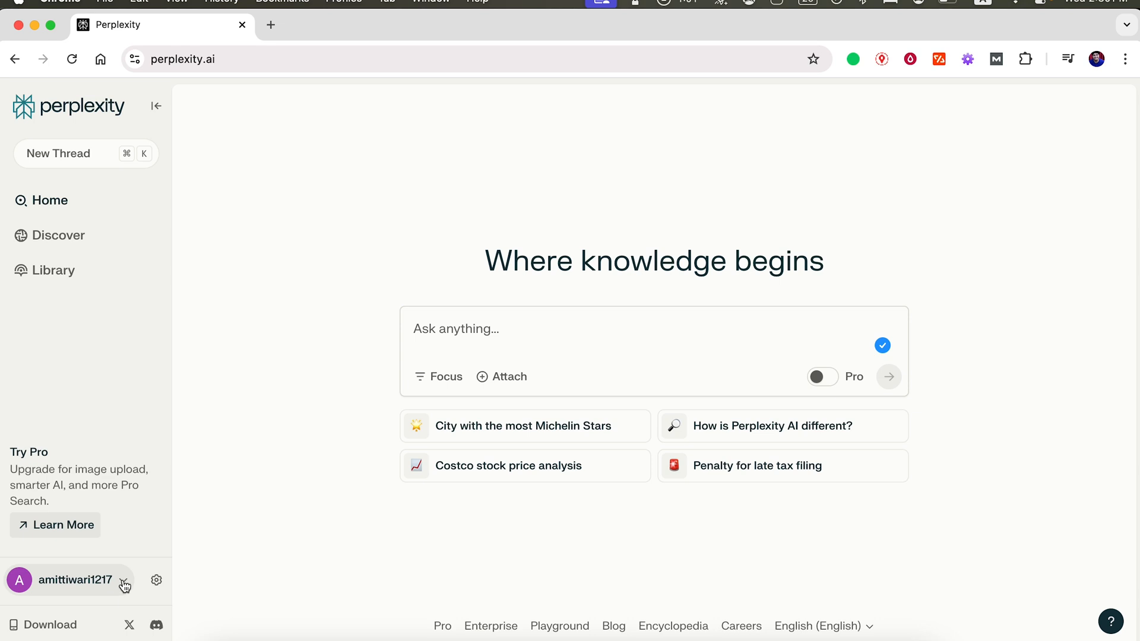
Open the account settings, try the Dark appearance, and set the appearance to System.
left_click(157, 582)
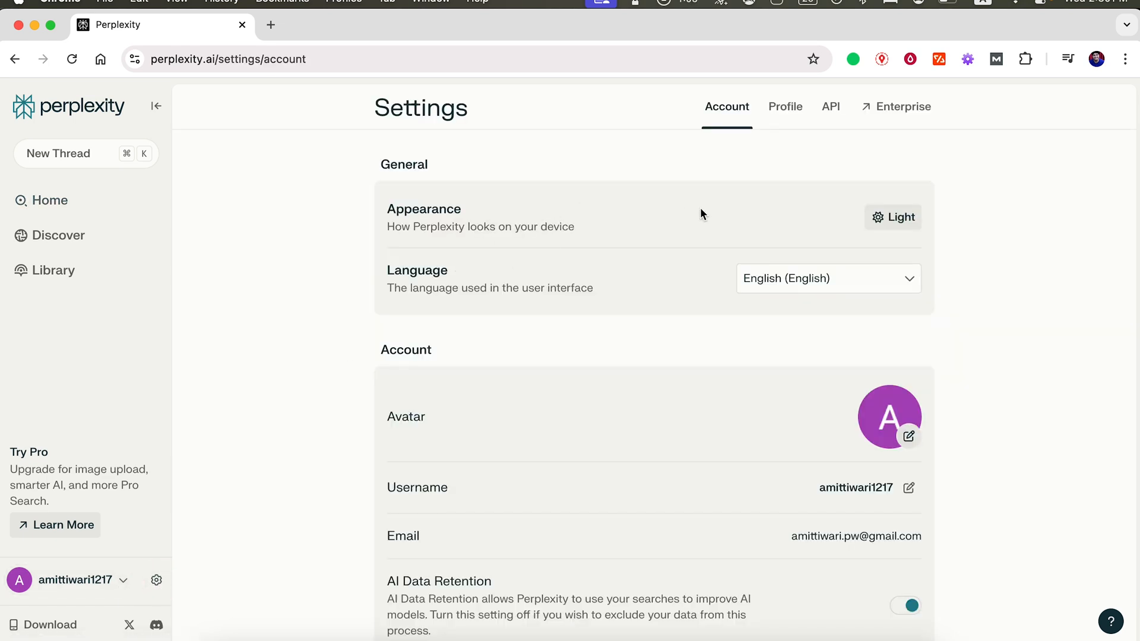
left_click(894, 217)
left_click(834, 293)
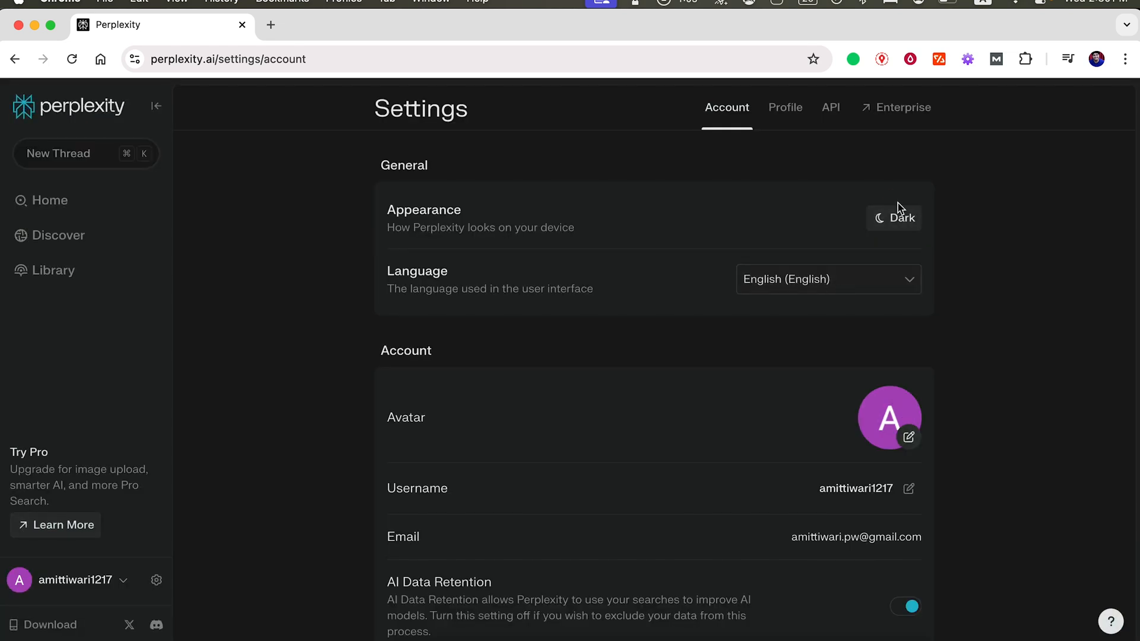
left_click(894, 229)
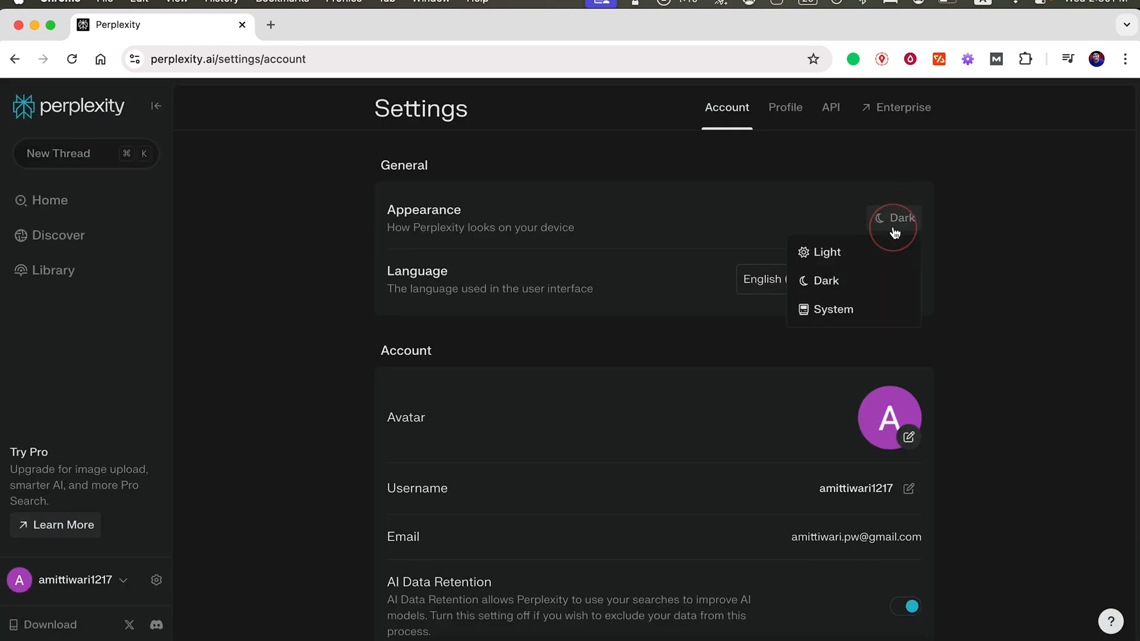
left_click(836, 311)
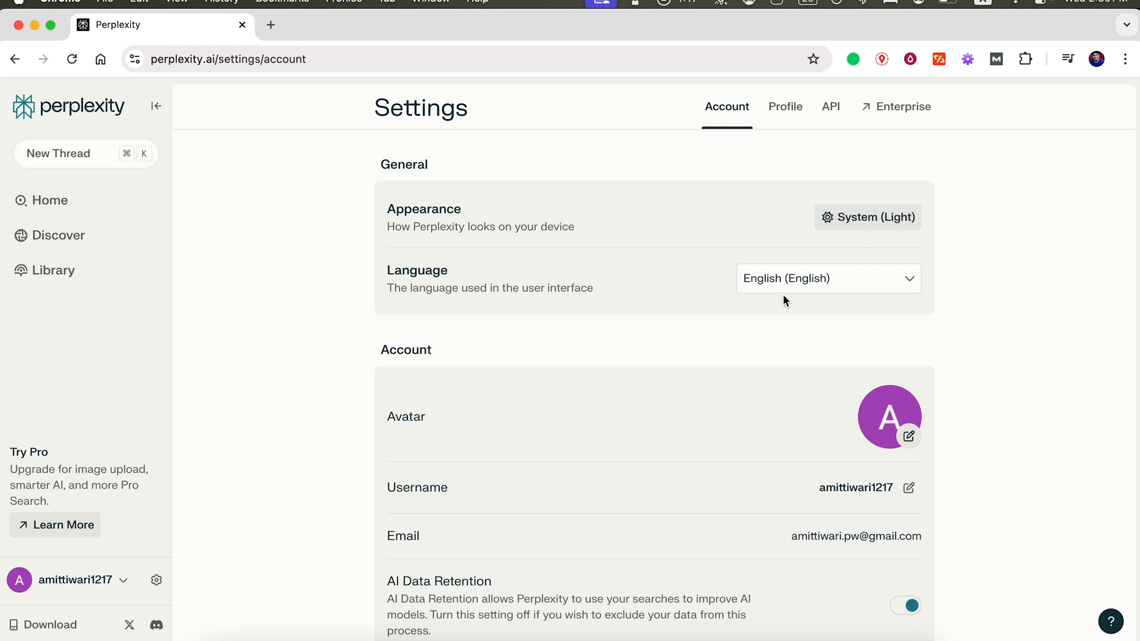
Turn off AI Data Retention in the account settings.
scroll(393, 468, "down", 4)
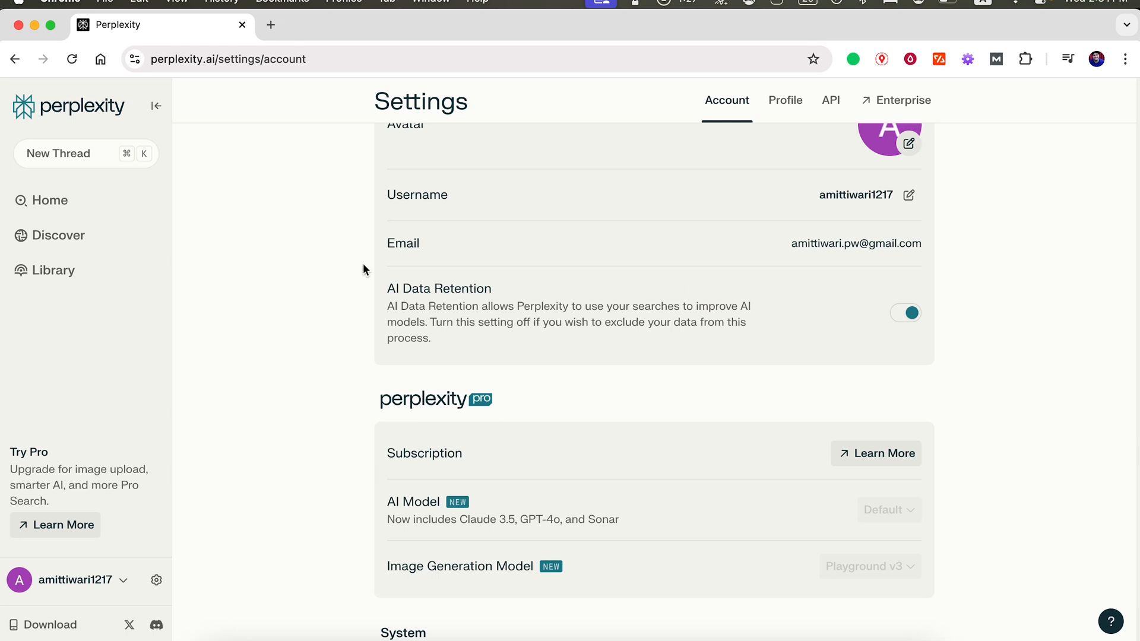
left_click(906, 319)
scroll(320, 338, "down", 3)
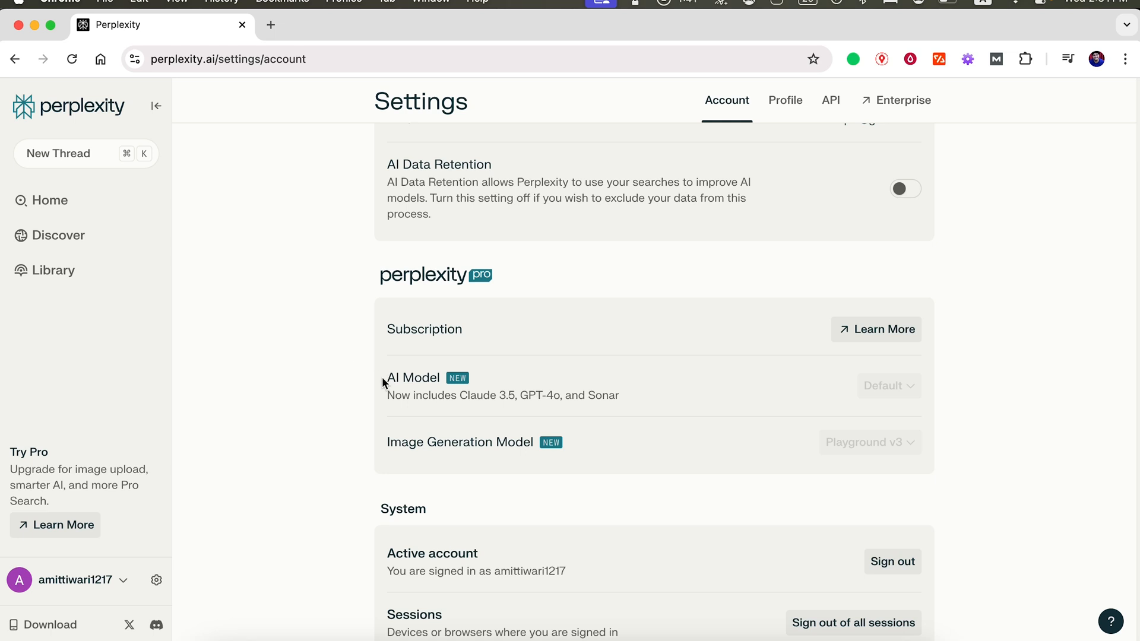
Review the Pro subscription, AI model, image generation and system options in the account settings.
scroll(378, 423, "down", 1)
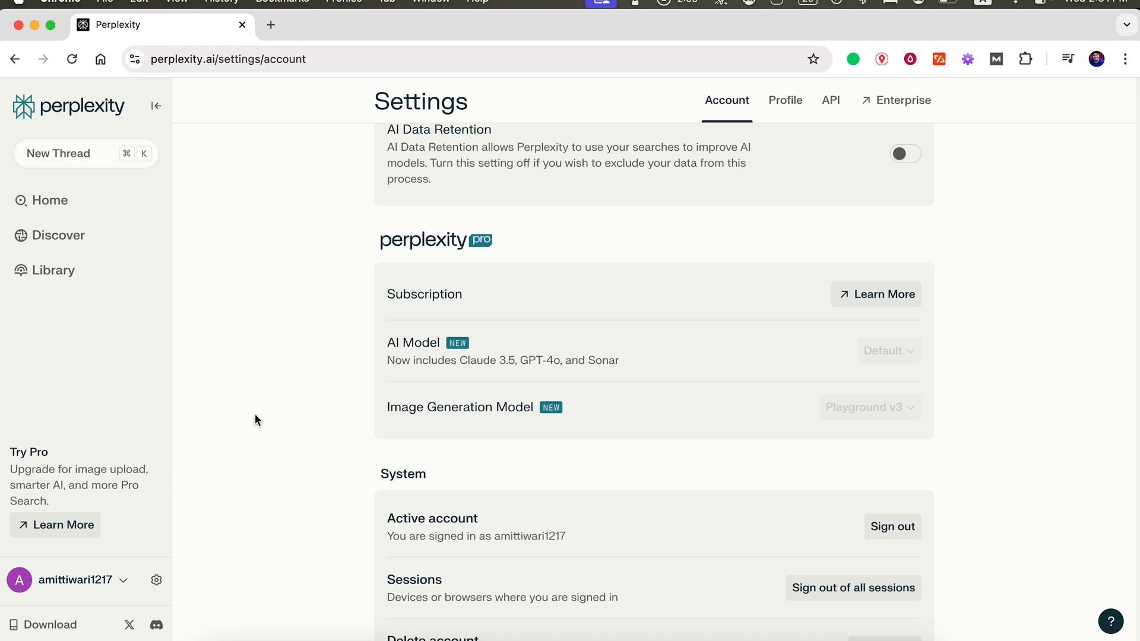
scroll(255, 415, "down", 5)
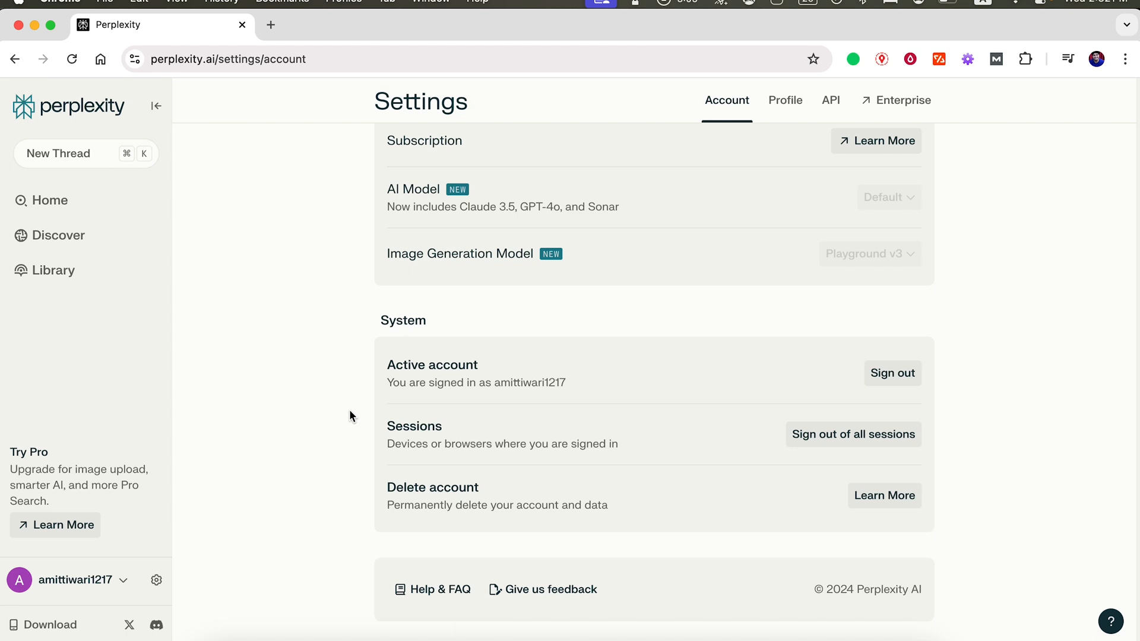
scroll(349, 416, "up", 10)
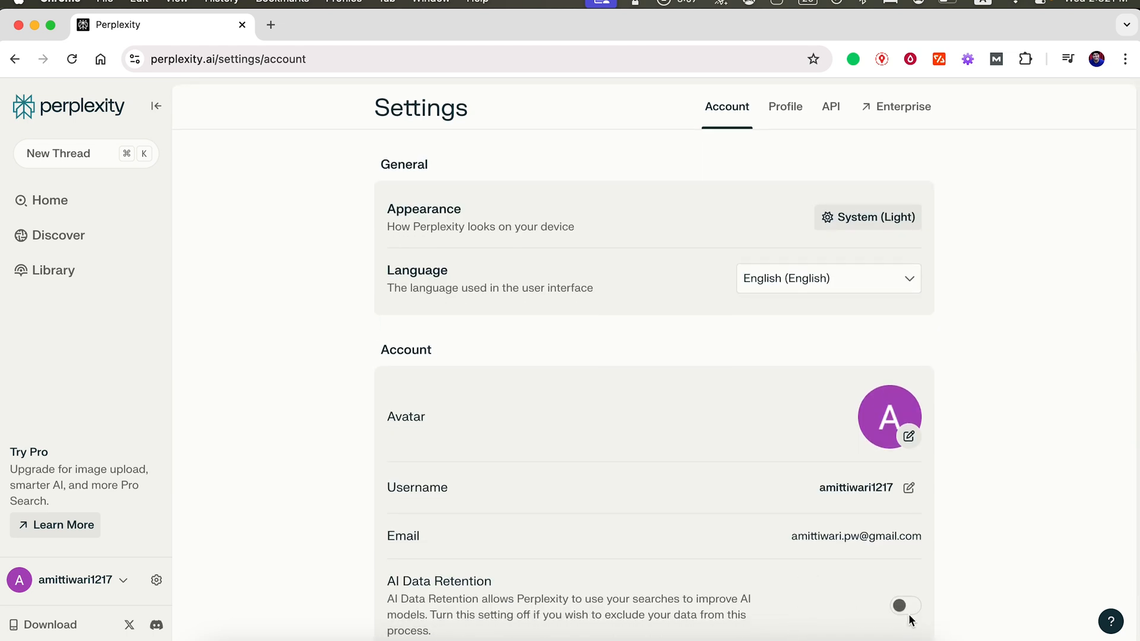
scroll(906, 606, "down", 1)
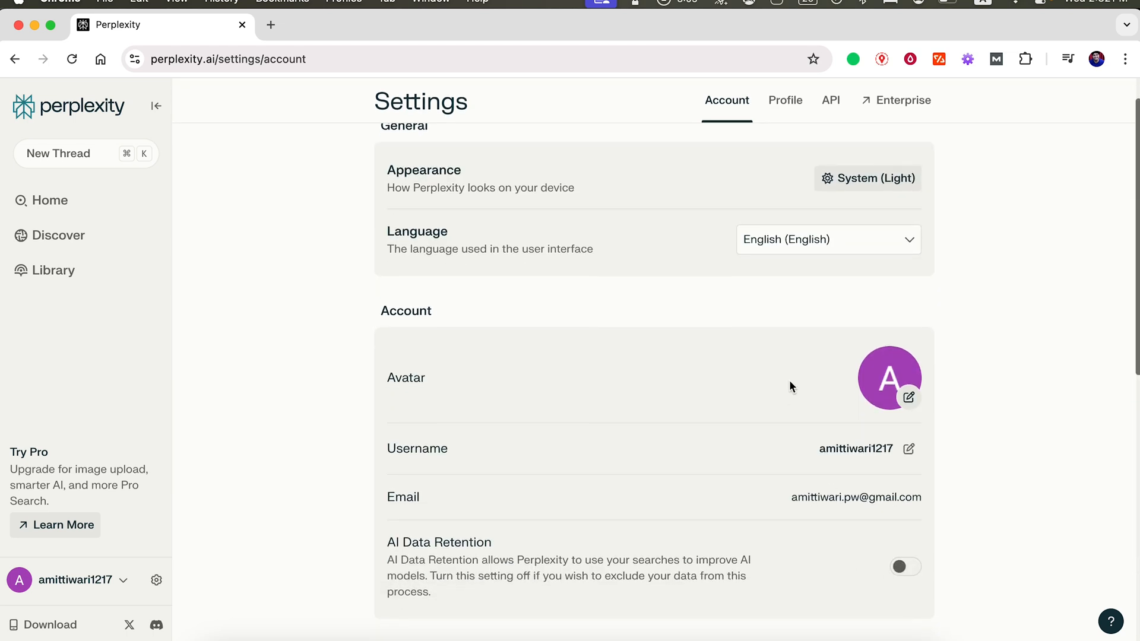
scroll(794, 377, "up", 1)
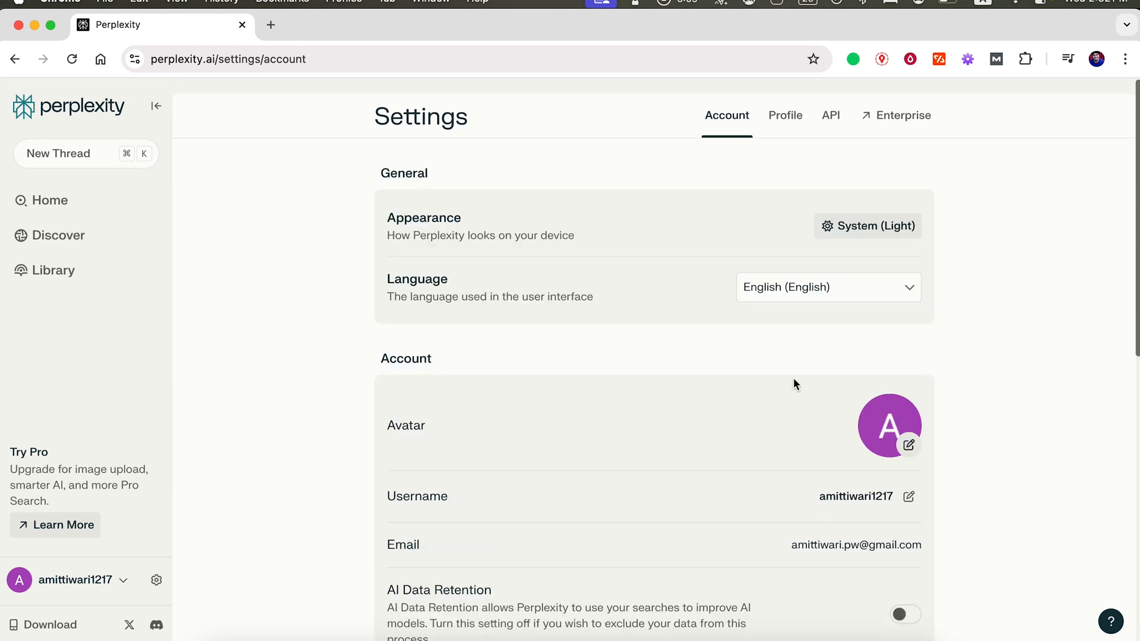
Open the profile settings and set the location to New Delhi, India.
left_click(788, 111)
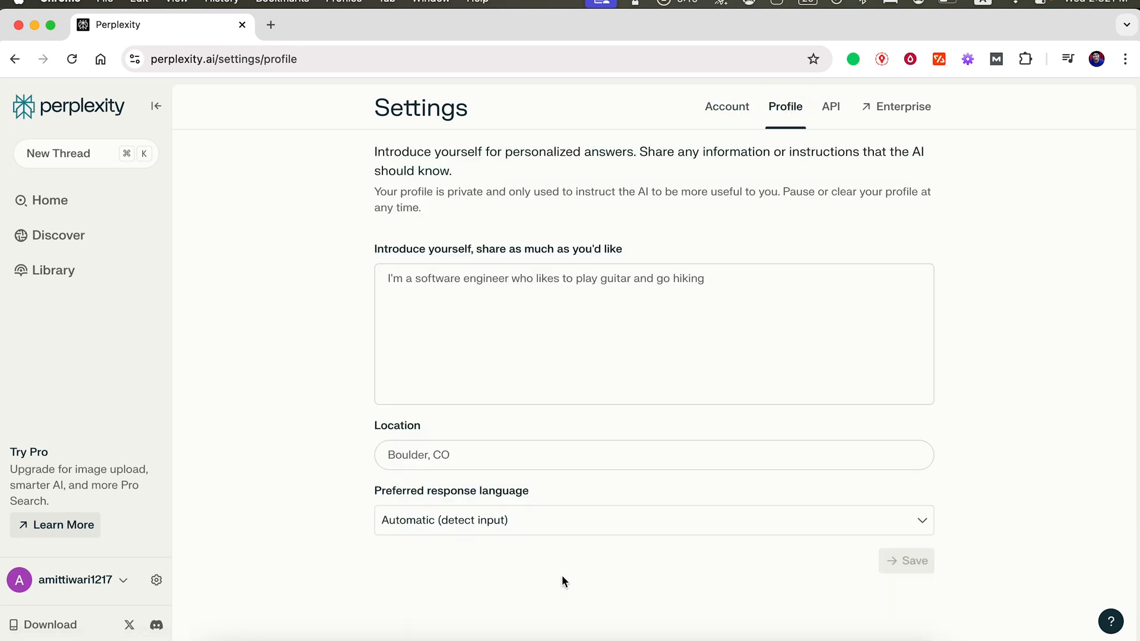
key("super+Tab")
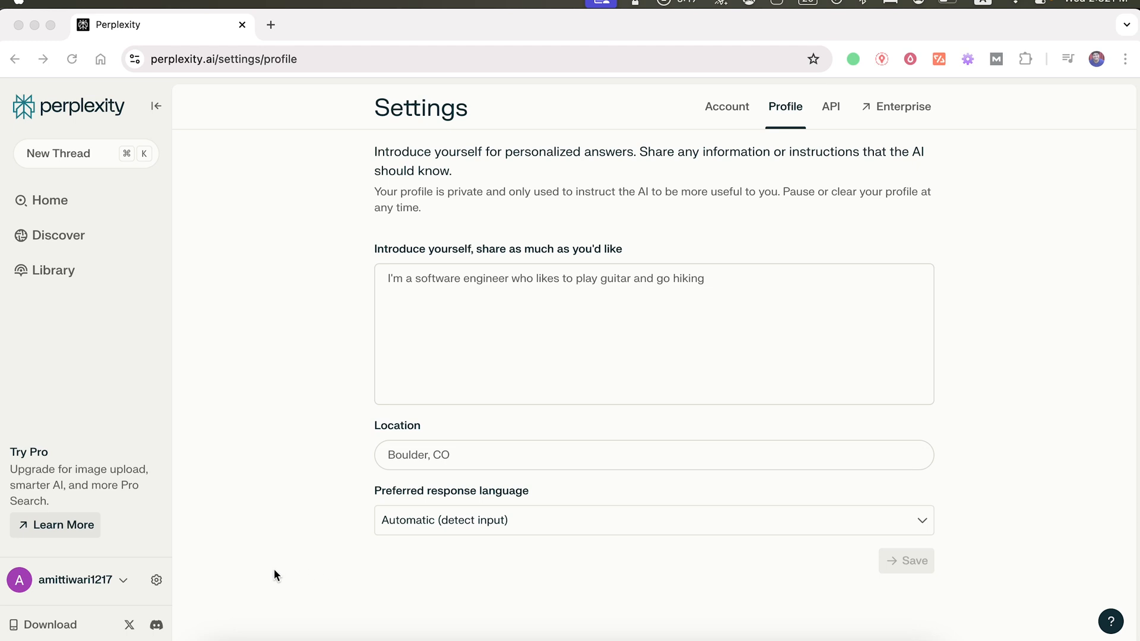
left_click(261, 611)
left_click(419, 454)
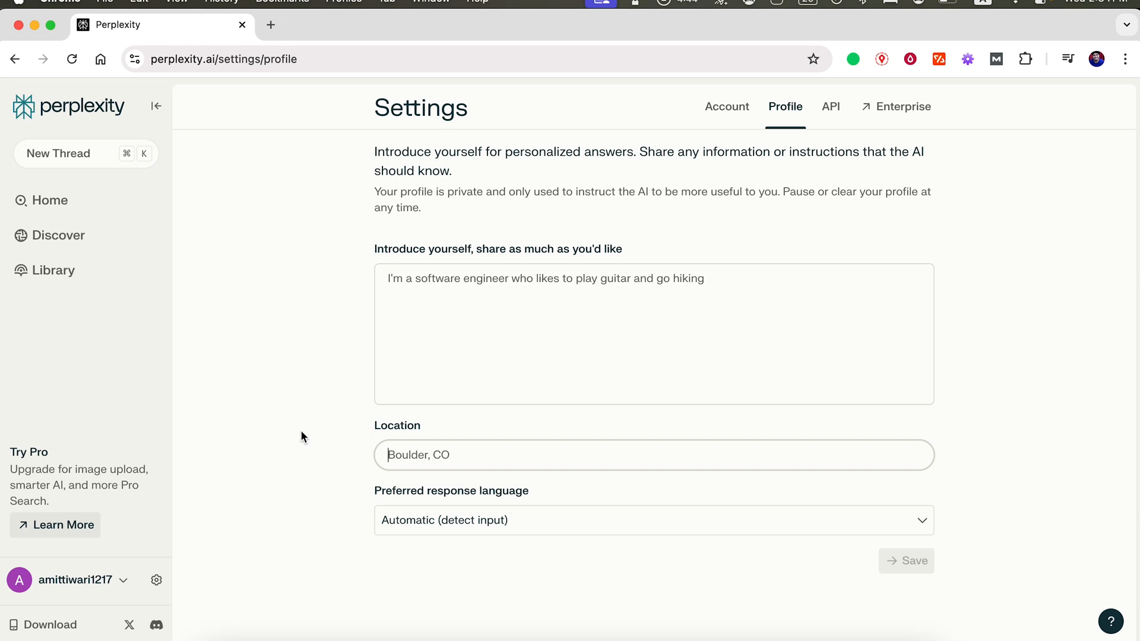
type("Ne")
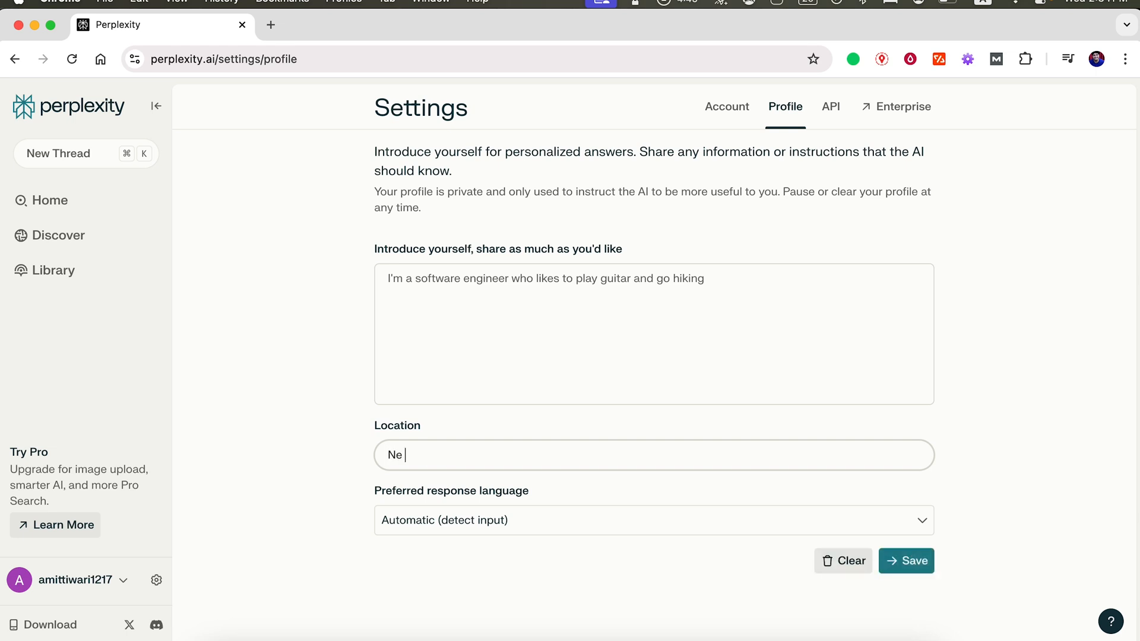
type("w Delhi, India")
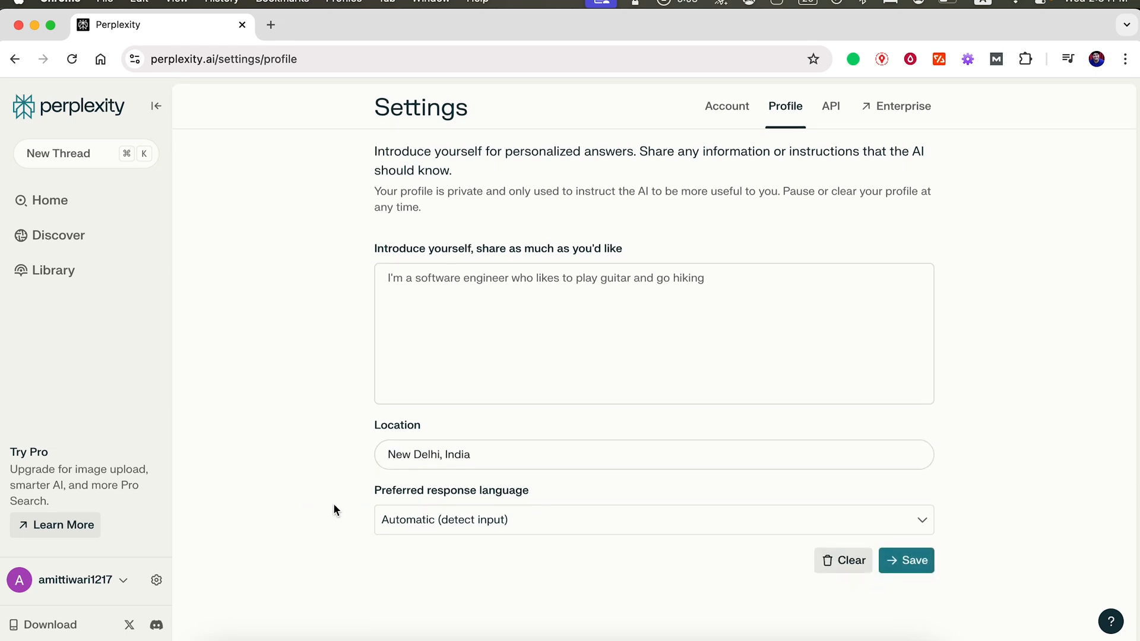
Check the available preferred response languages and choose Automatic (detect input).
left_click(382, 520)
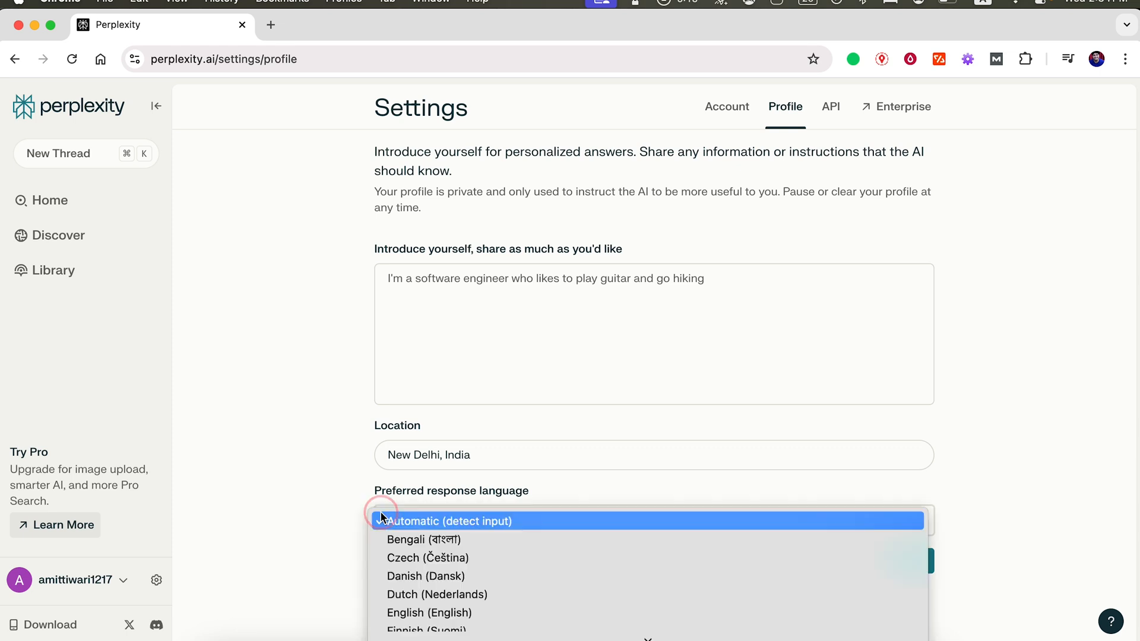
scroll(414, 380, "up", 1)
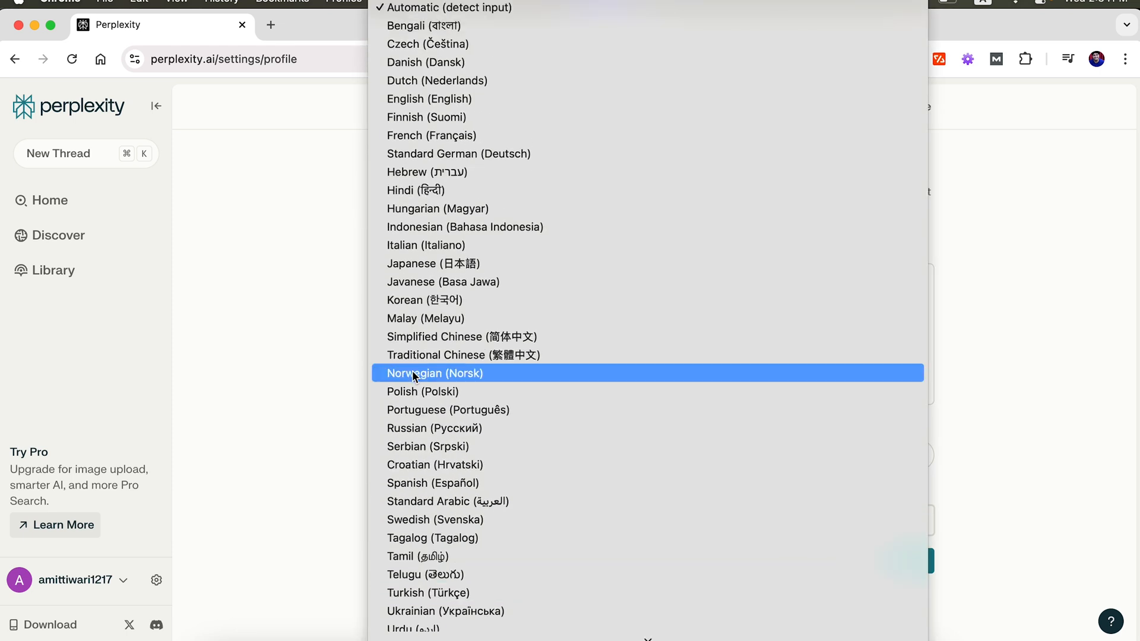
left_click(451, 7)
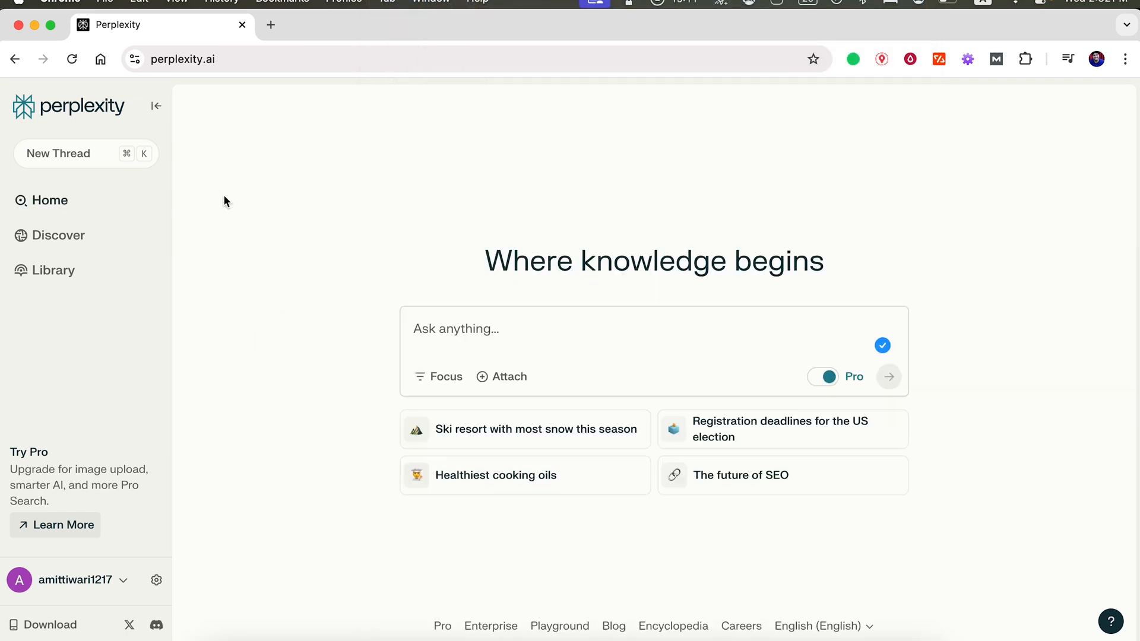
Ask "what is the weather today?" with Pro search, view the answer, and return to the home page.
left_click(465, 330)
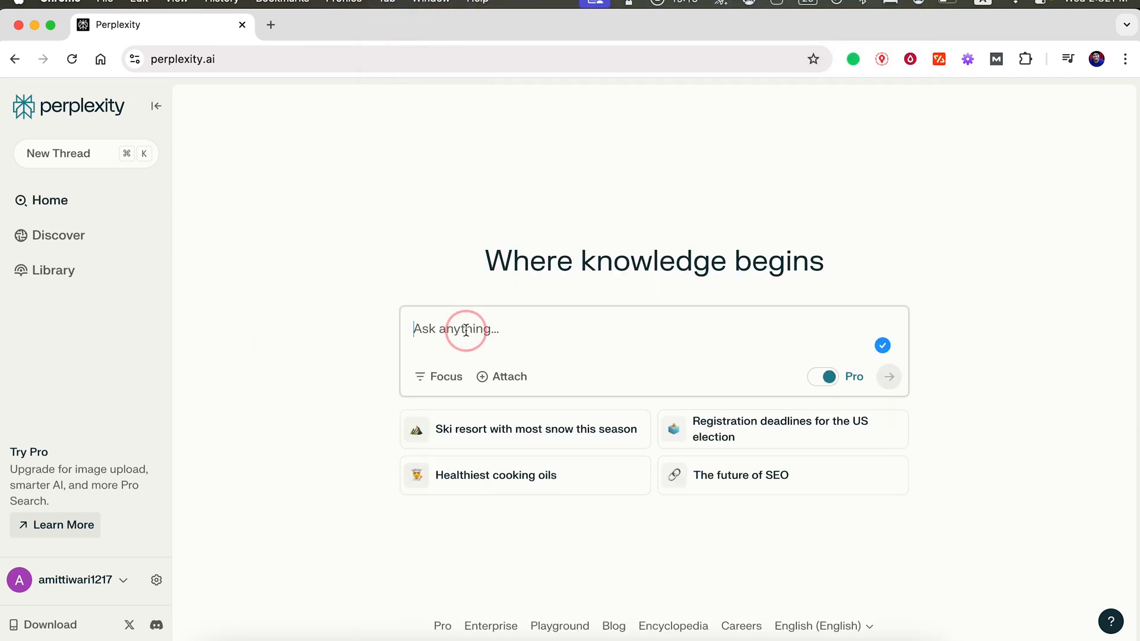
type("what i")
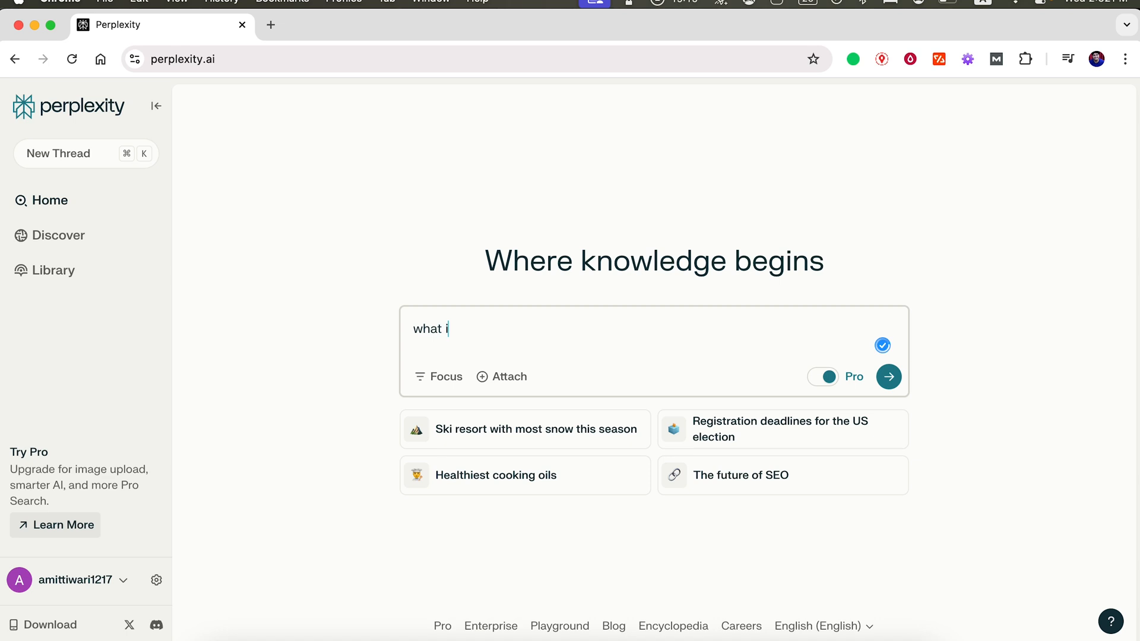
type("s the weather toda")
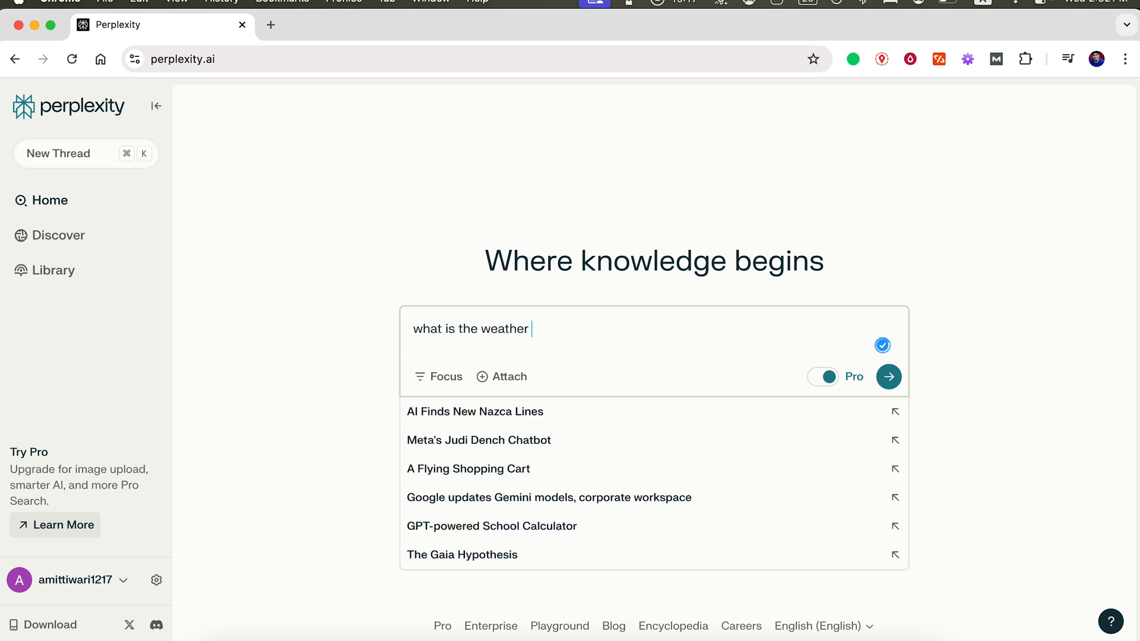
type("y?")
key("Return")
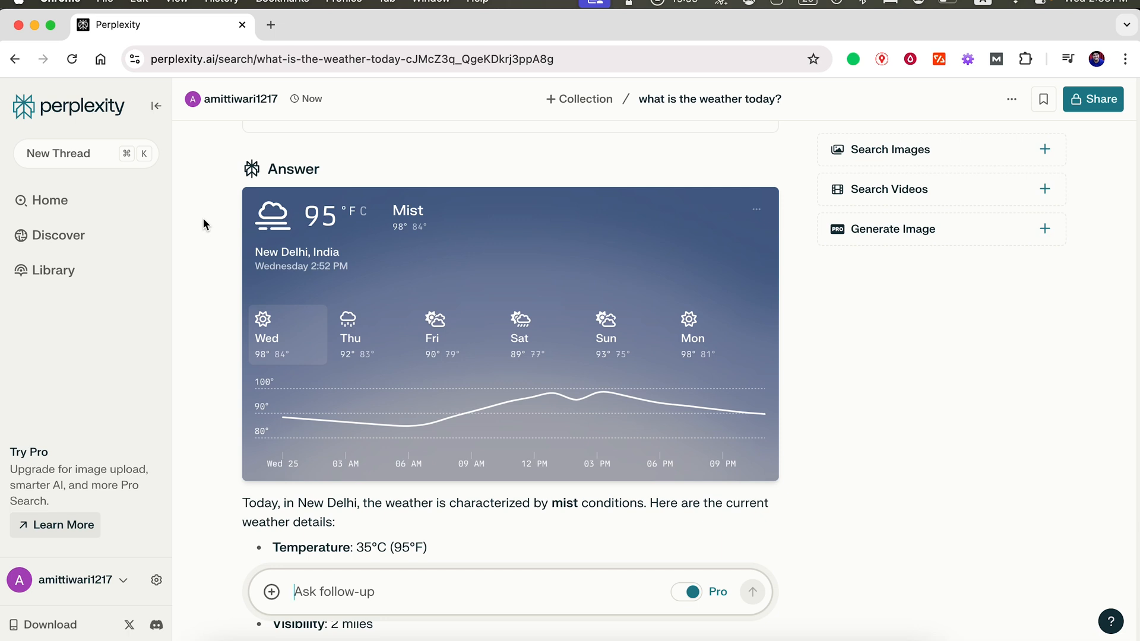
scroll(204, 223, "up", 3)
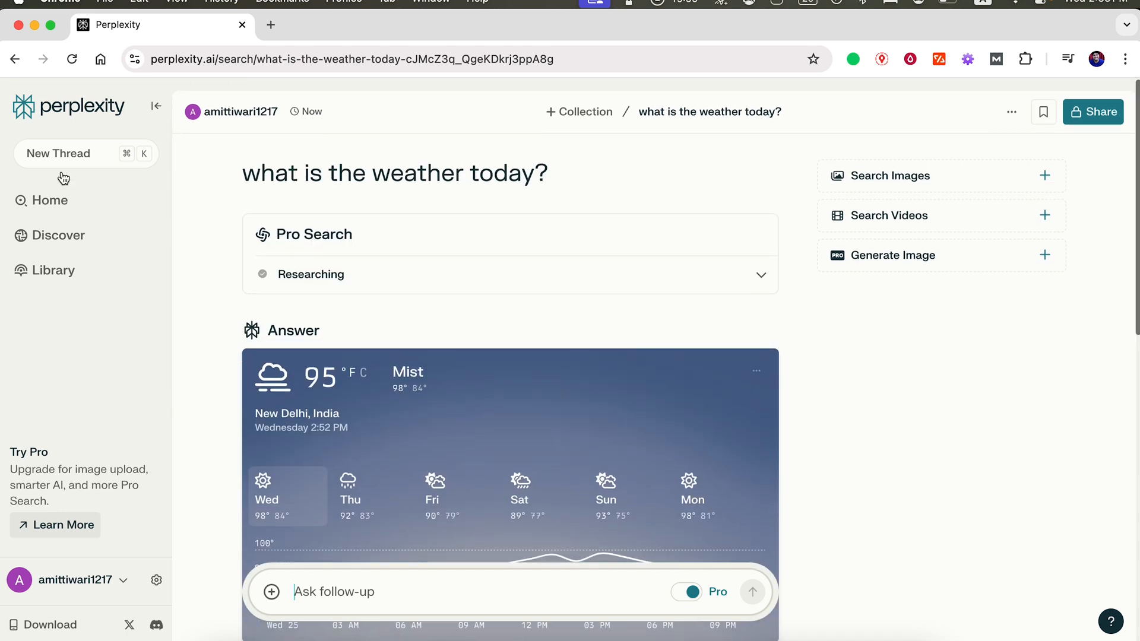
left_click(46, 201)
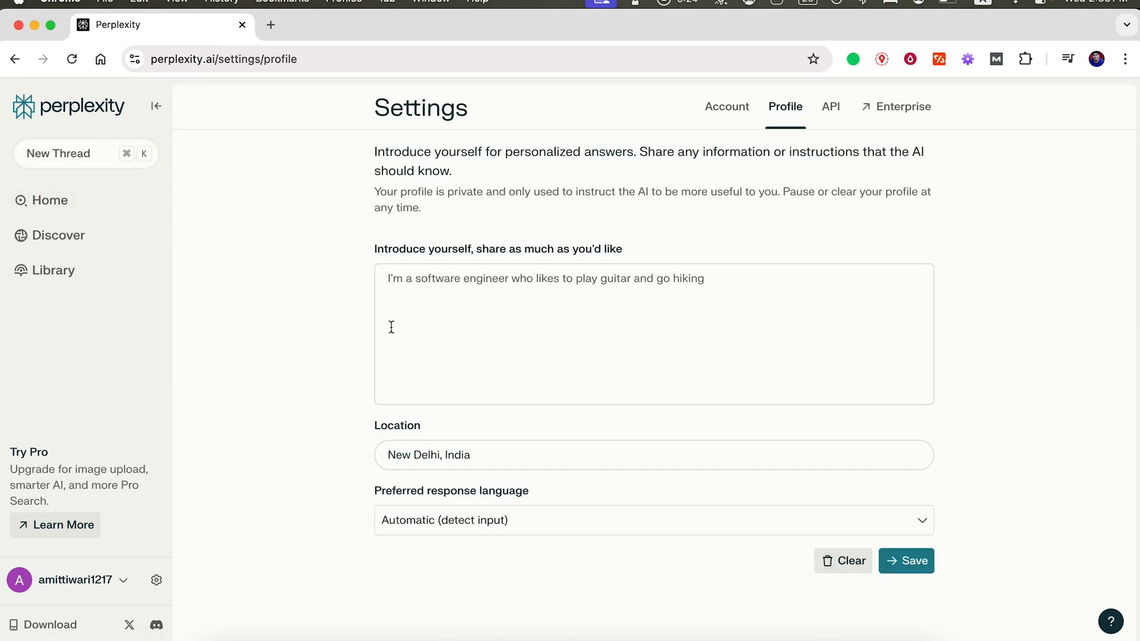
Start the profile introduction with the full name and "I work as technical SEO for a company called ClickLocal Digital Advertising LLP.".
left_click(392, 280)
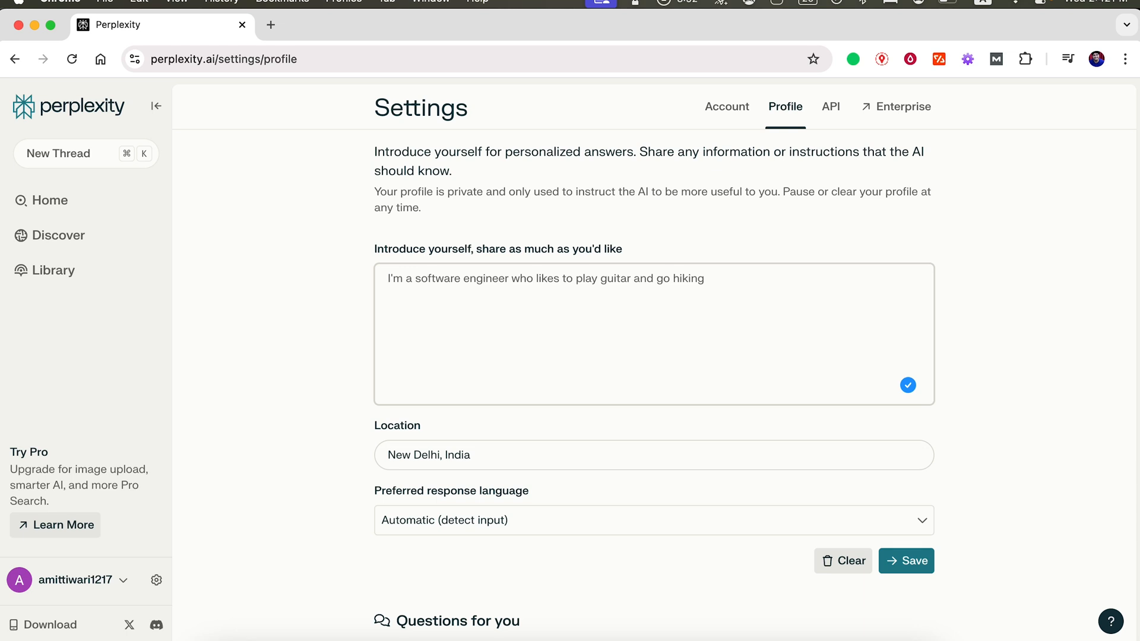
type("My name is Amit Tiwari ad")
key("BackSpace")
type("nd ")
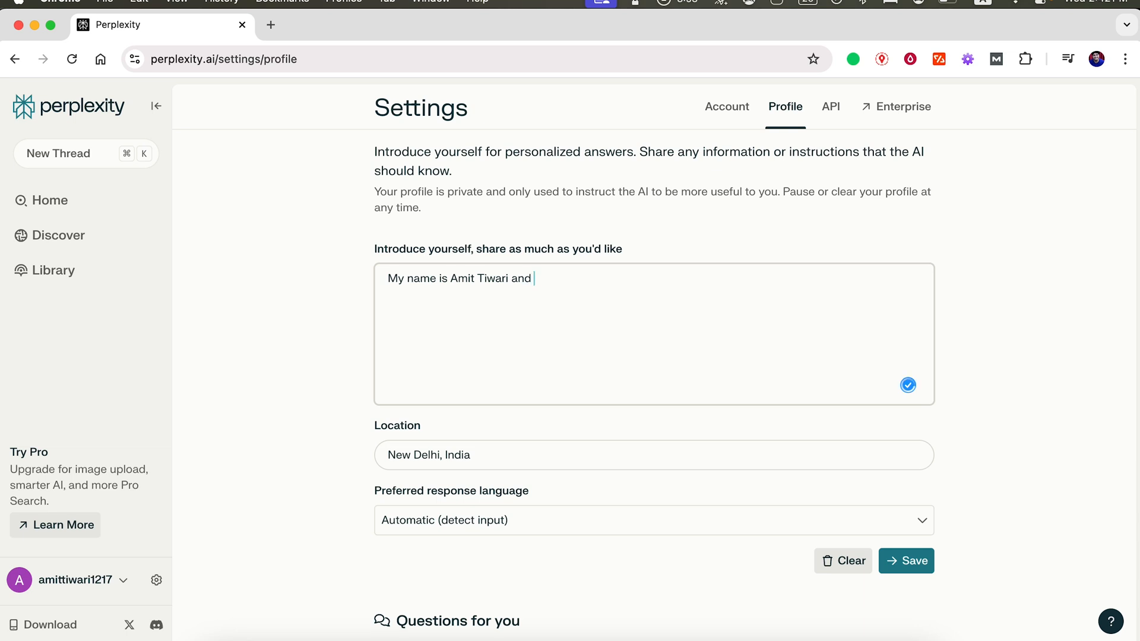
type("I work as technical SEO ")
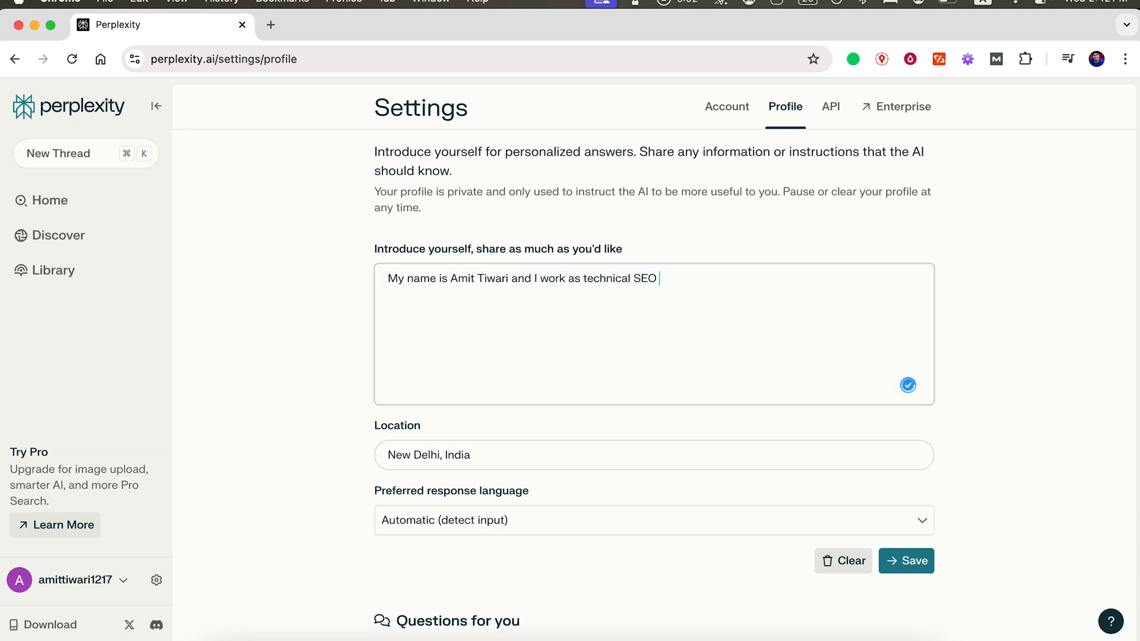
type("for a company c")
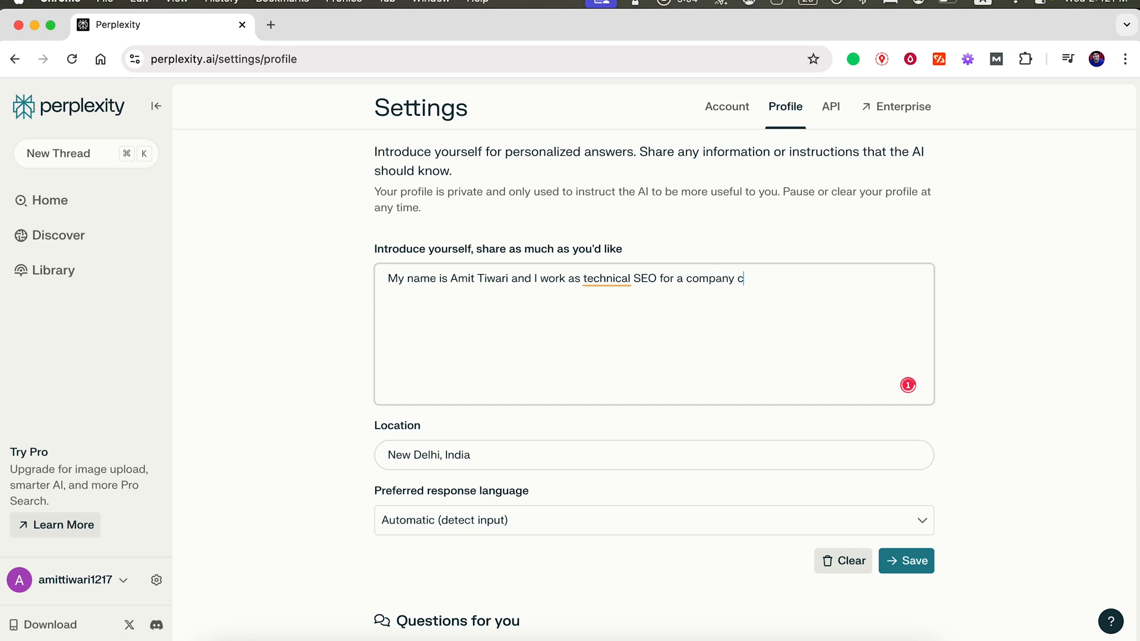
type("alled ClickLocal Digital Advt")
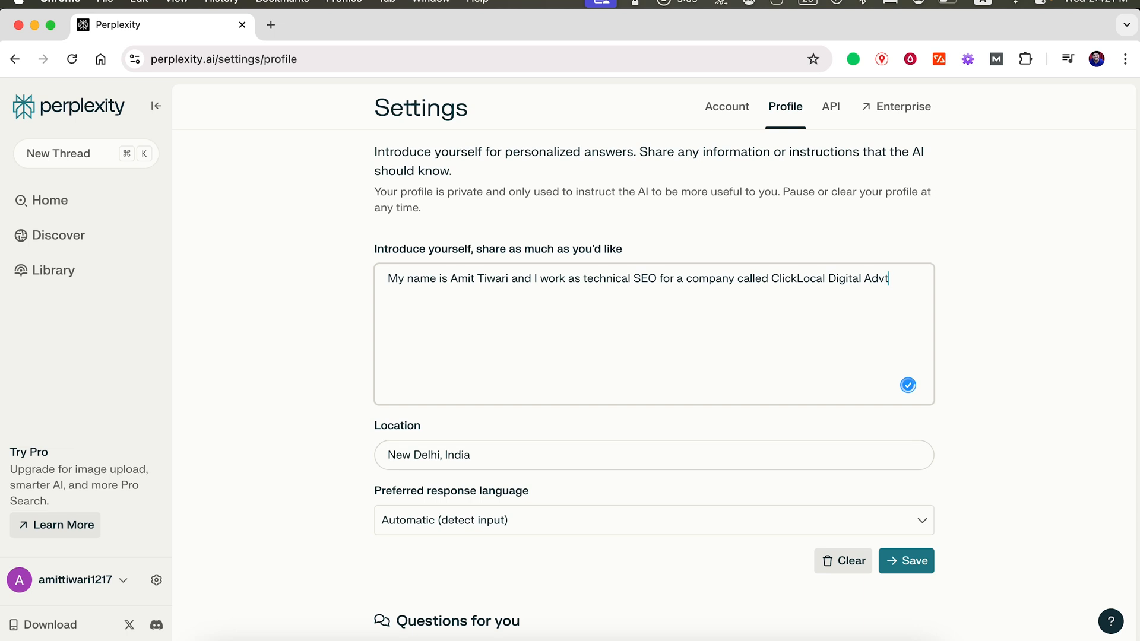
key("BackSpace")
type("ertising LLP. W")
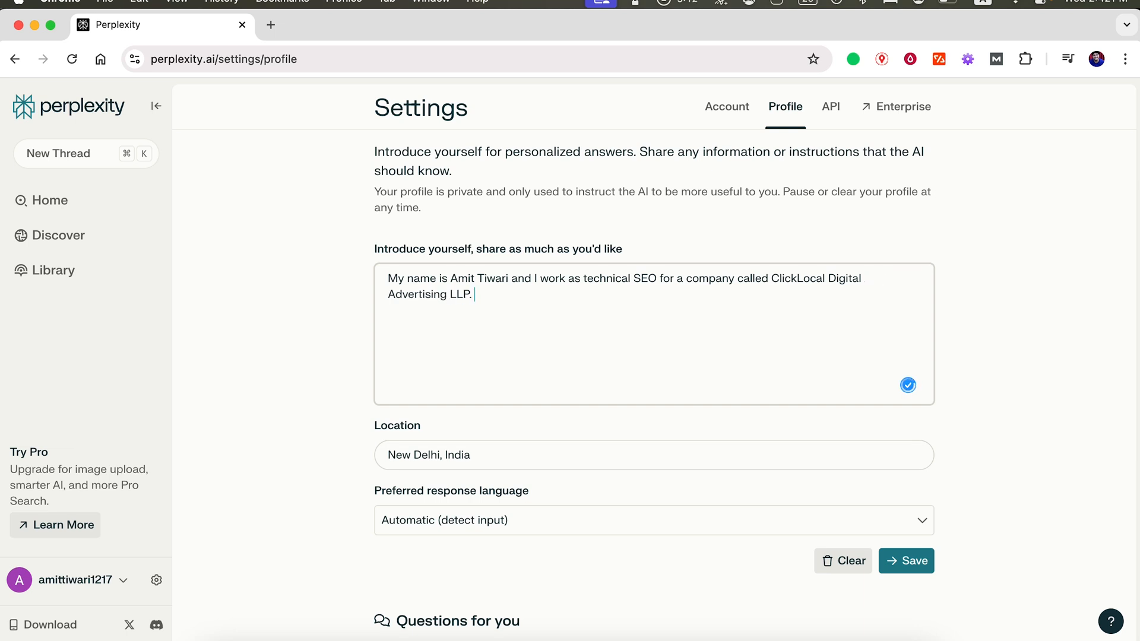
Add "My company provides digital marketing services to small, medium, and large companies." to the profile introduction.
key("BackSpace")
type("My comp")
key("BackSpace")
key("BackSpace")
type("mpany provides digital mark")
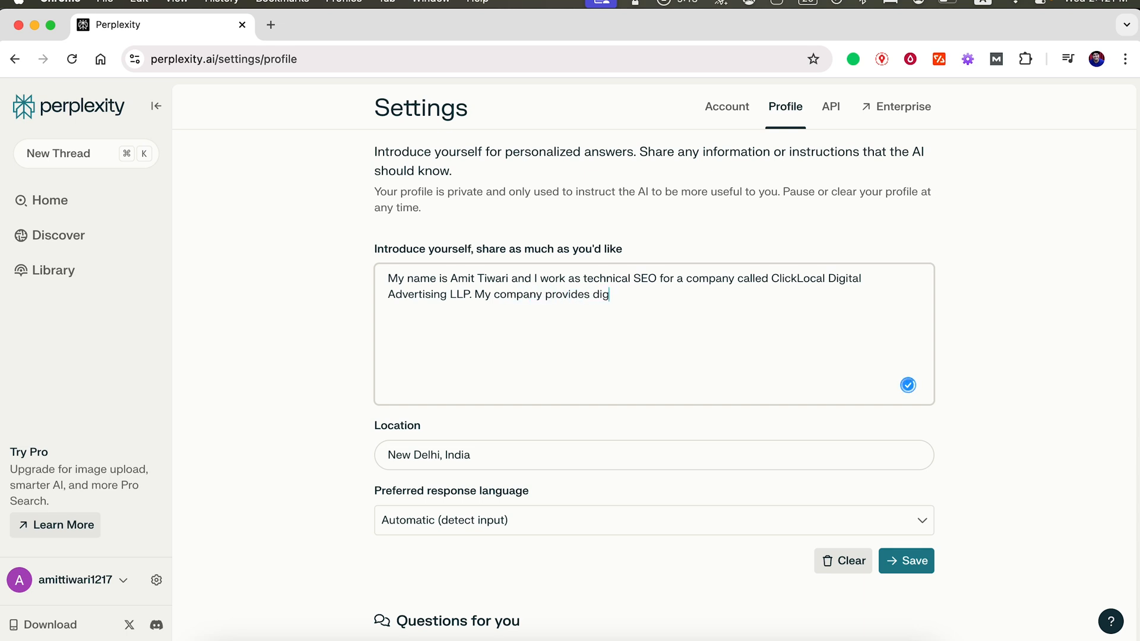
type("eting services to small, medi")
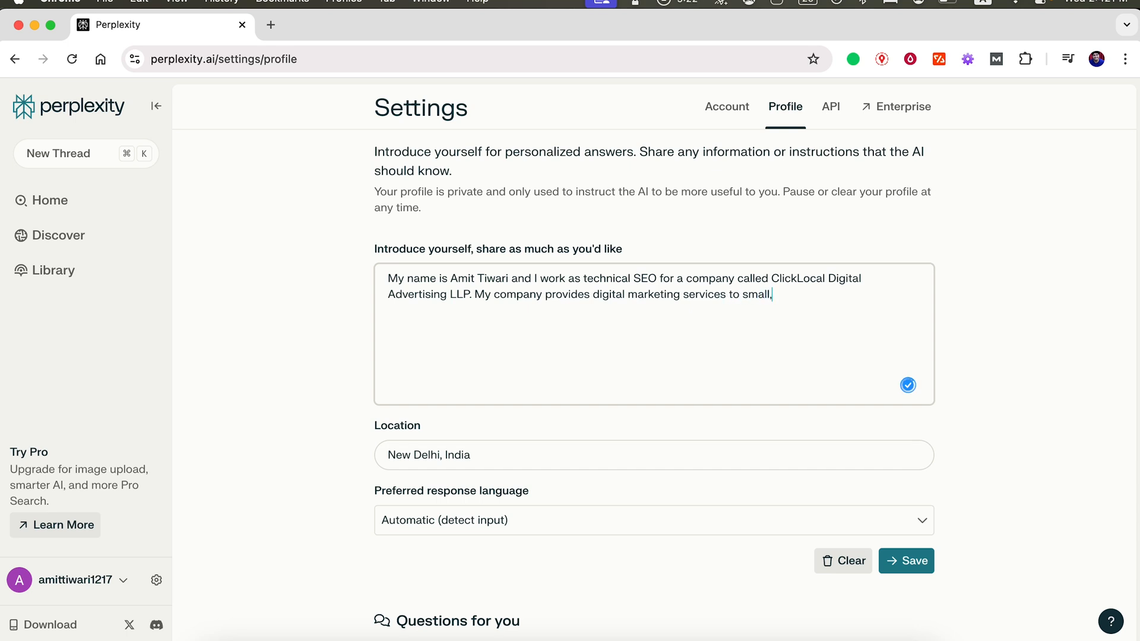
type("um, and large companies.")
key("Return")
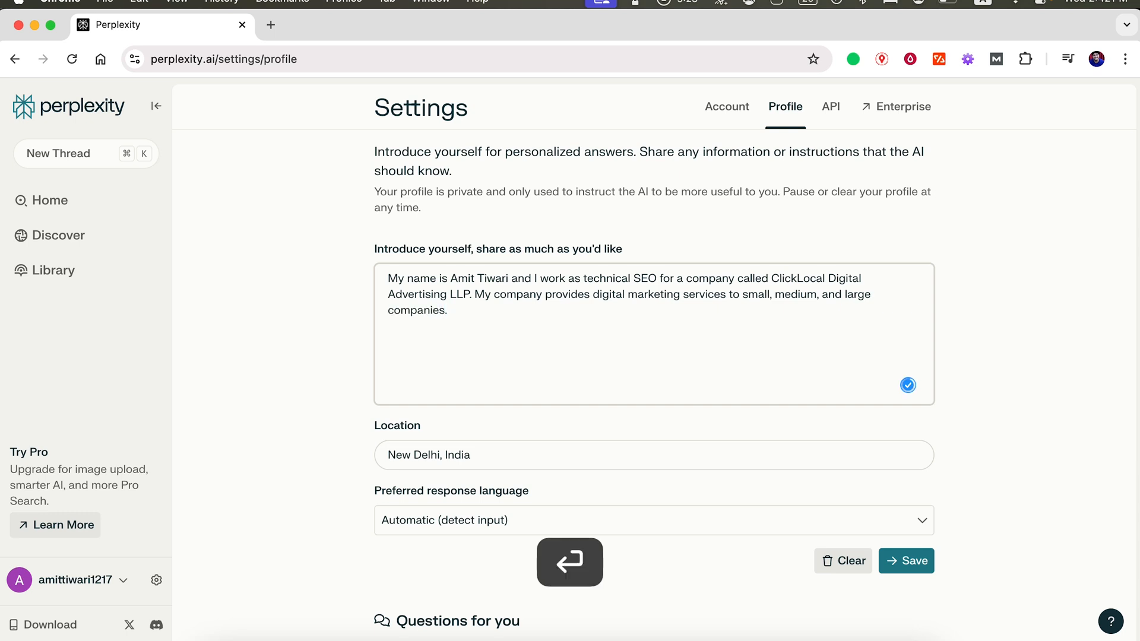
left_click(488, 336)
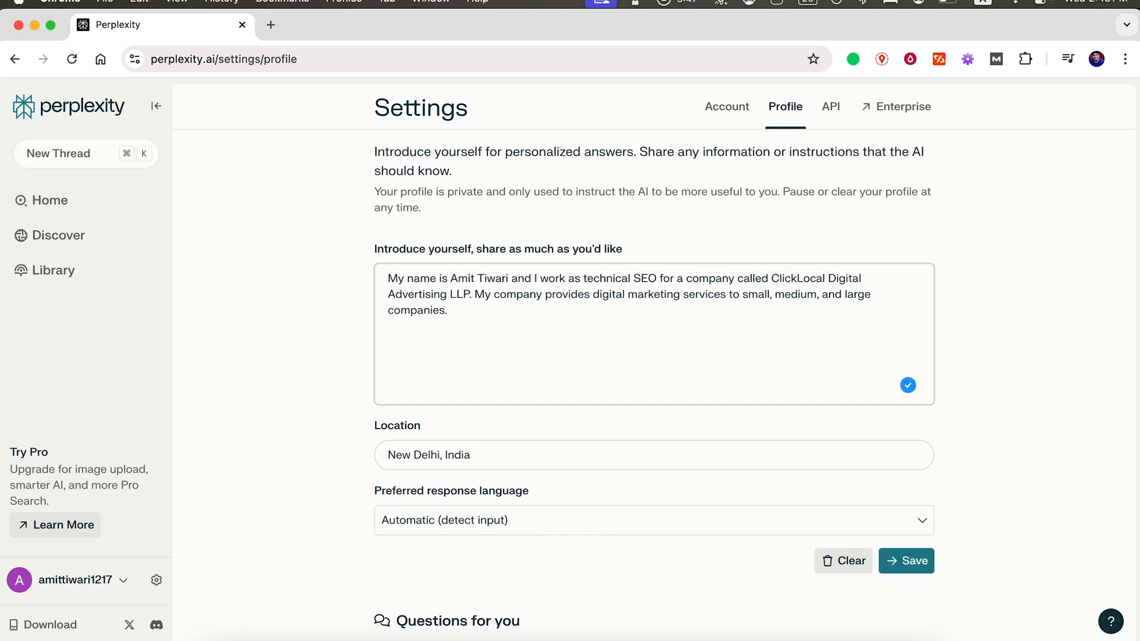
Start a new line in the profile introduction with "Always give me concise answers without using repetitive words".
key("shift+Return")
type("Always give me consice")
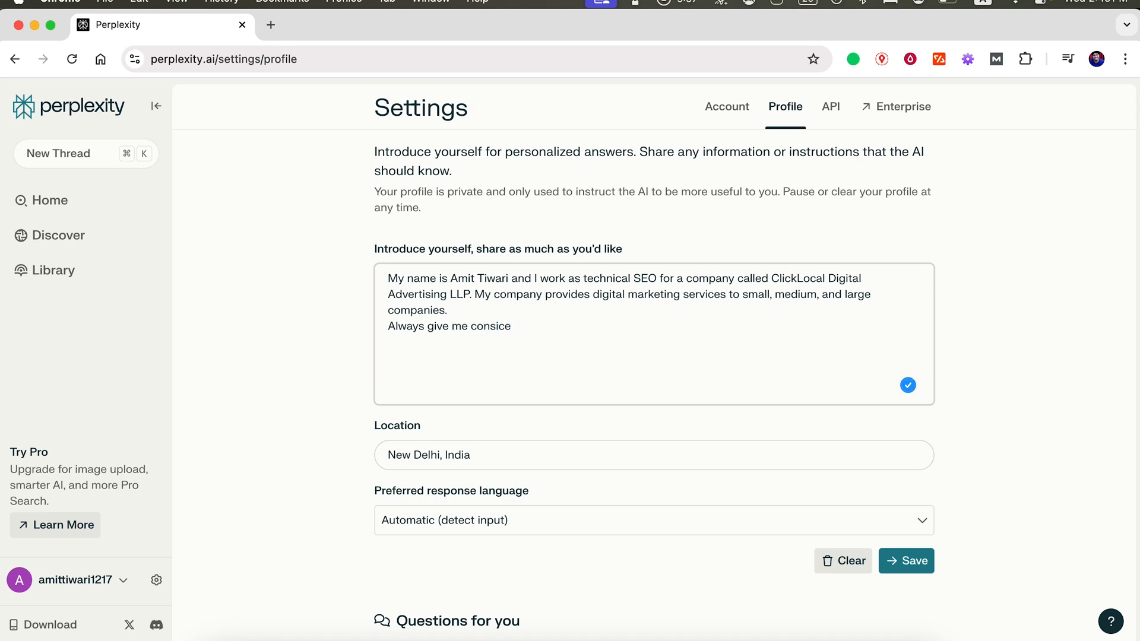
type(" answers without using ")
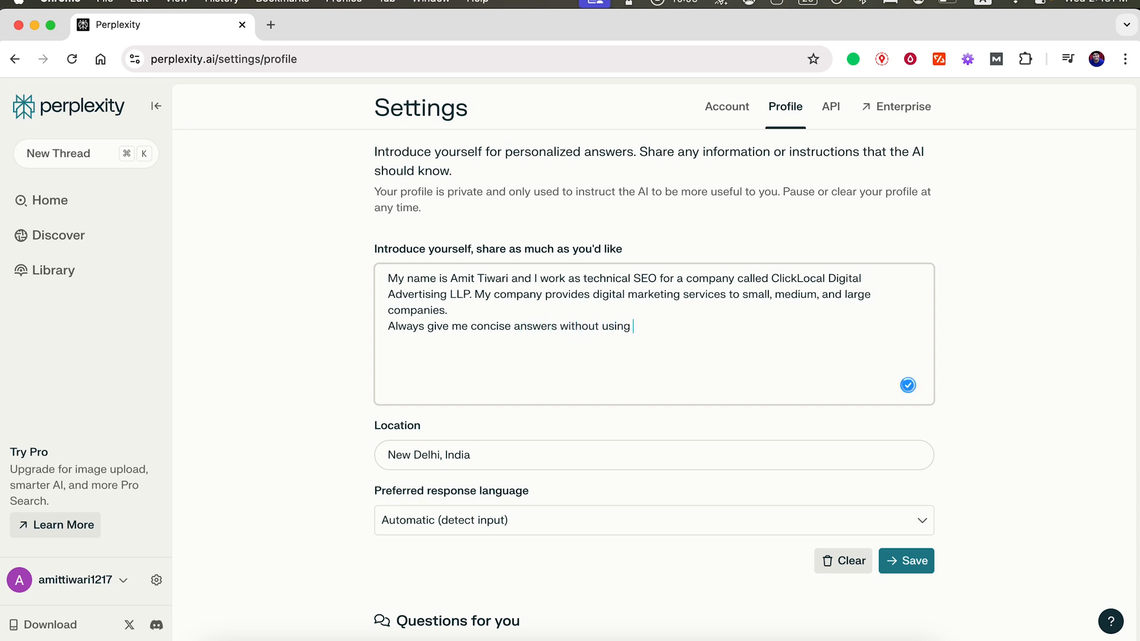
type("repeitive ")
type(" words")
type(" and")
type("the")
key("BackSpace")
key("BackSpace")
key("BackSpace")
key("BackSpace")
key("BackSpace")
key("BackSpace")
key("BackSpace")
Complete the concise-answers instruction with "or the words that are very often used in LLM chatbots like, certainly.".
type("or the words that are ve")
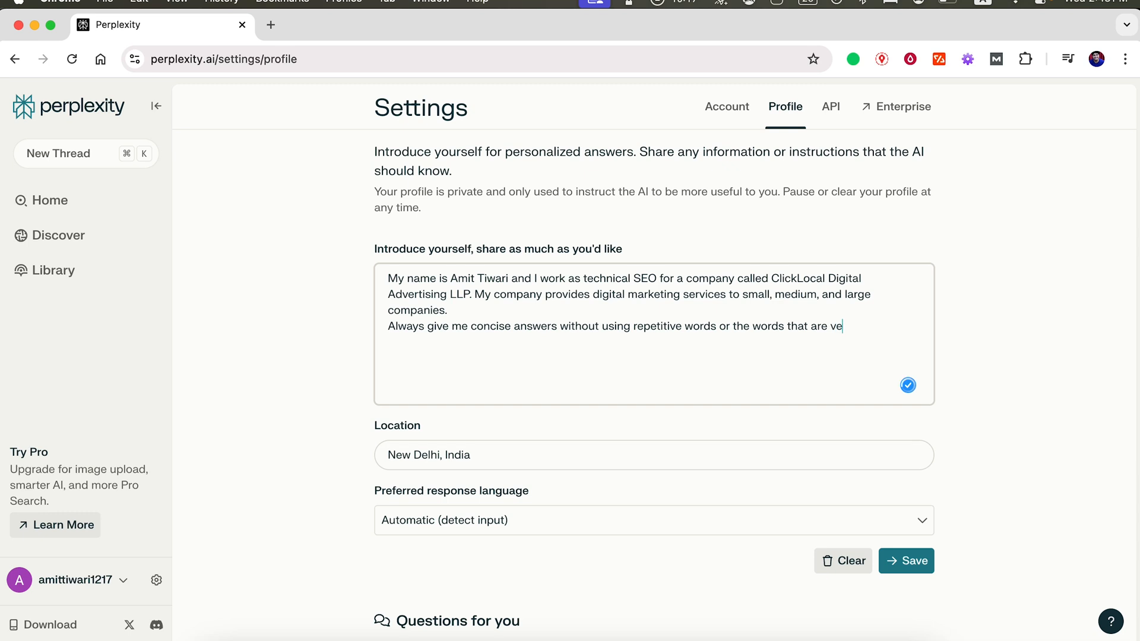
type("ry often ")
type("used with")
key("BackSpace")
key("BackSpace")
key("BackSpace")
type("in LLM chatbots like, certainly.")
Add "Do not provide facts in your answers unless you can back them up with claims." on a new line of the introduction.
key("shift+Return")
type("Do not ")
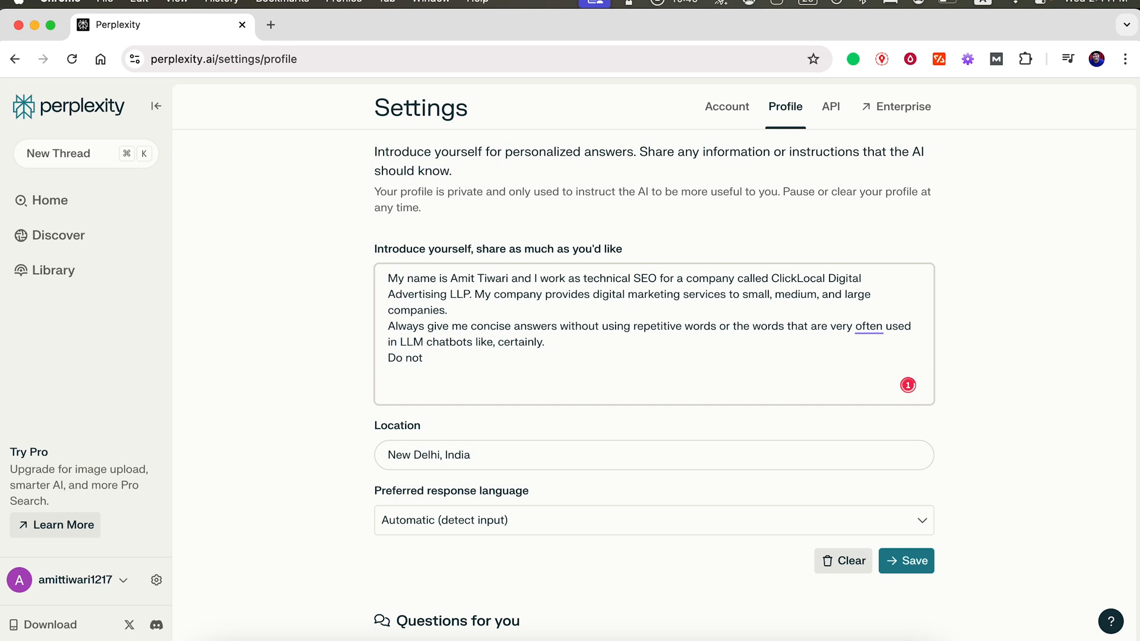
type("provide facts in your answers unless you can back them up with clai")
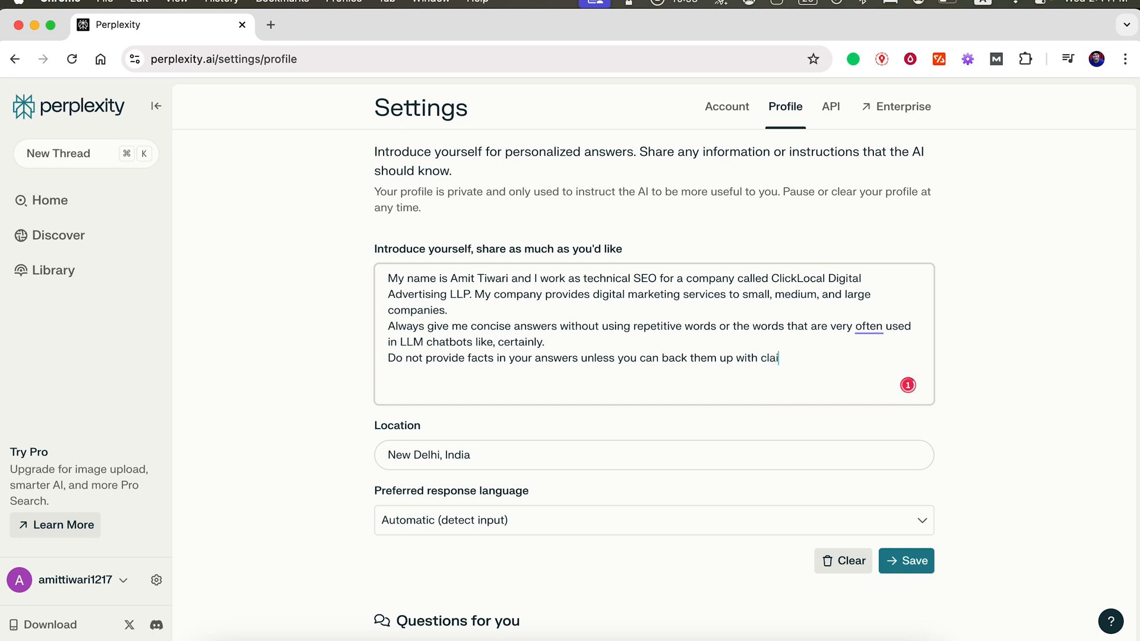
type("ms.")
Add "Do not use websites that are not very popular in your answers as source." on a new line of the introduction.
key("shift+Return")
type("Do ")
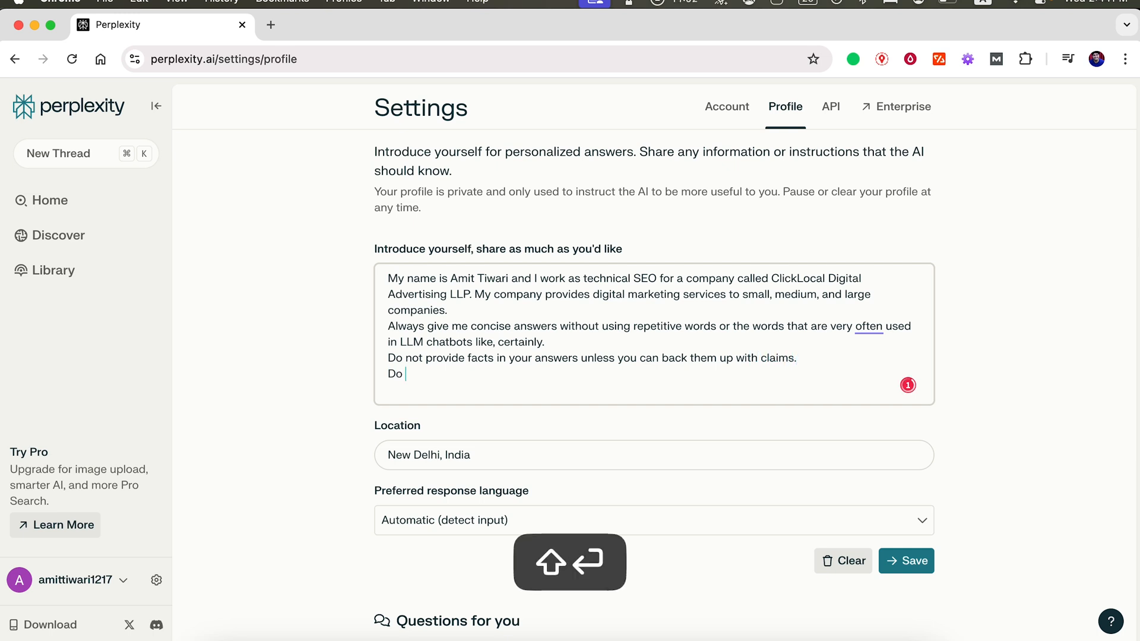
type("not use websi")
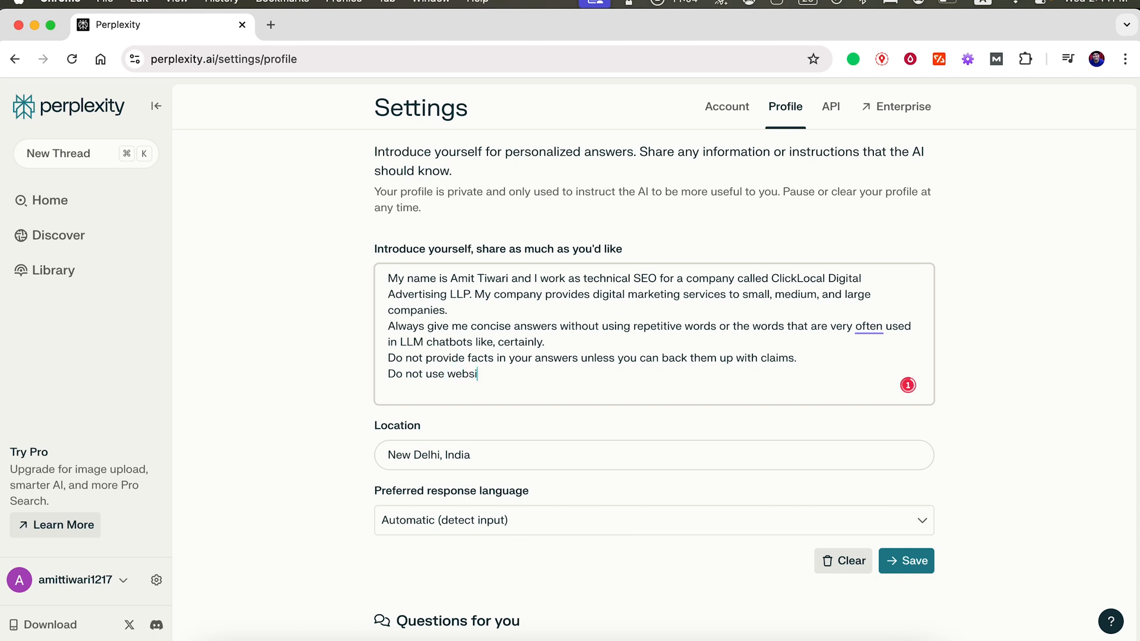
type("tes that are not very")
type(" popular in")
type(" your answe")
type("rs as sour")
type("ce.")
Add "Always give preference to Google's official documents as sources whenever you are researching about any topic." on a new line and save the profile.
key("shift+Return")
type("Always gi")
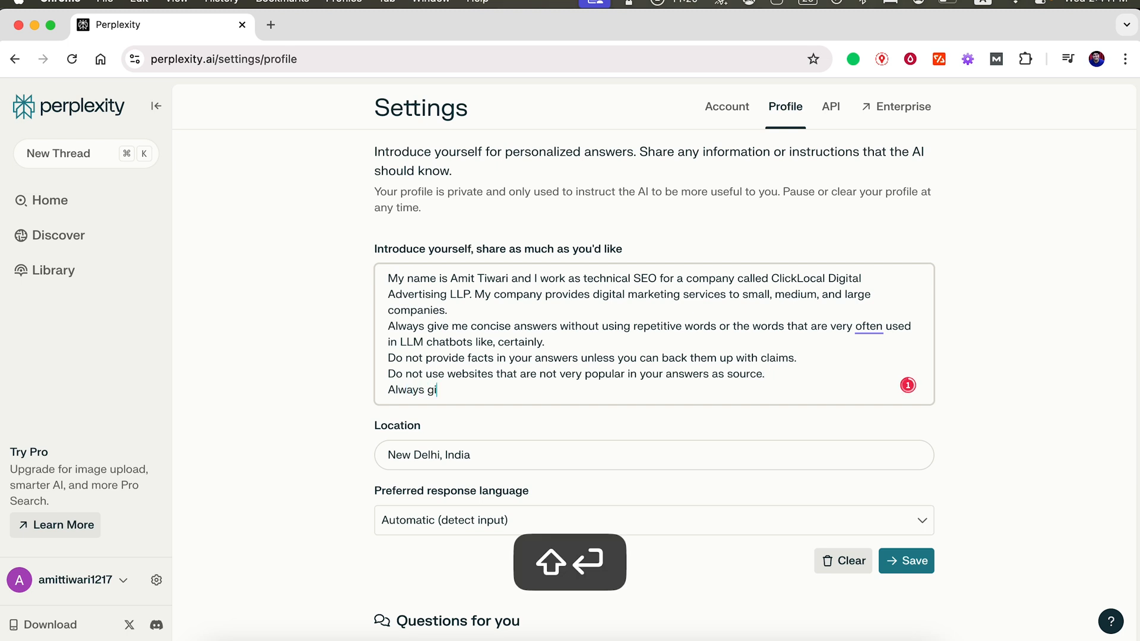
type("ve preference to sources")
key("BackSpace")
key("BackSpace")
key("BackSpace")
key("BackSpace")
key("BackSpace")
key("BackSpace")
key("BackSpace")
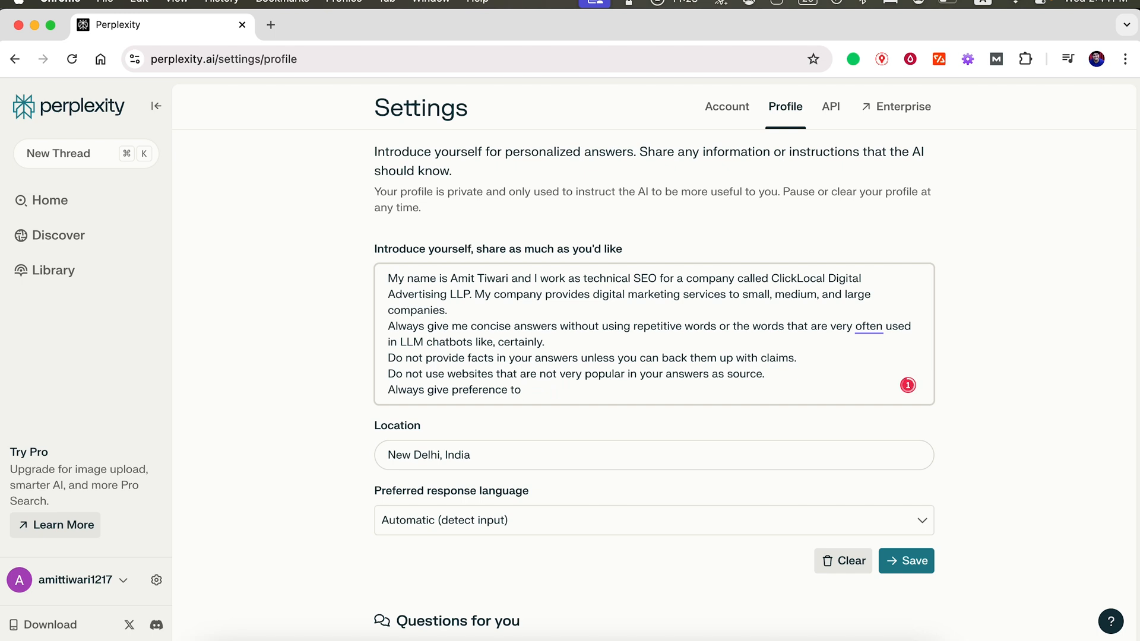
type("Google")
key("BackSpace")
key("BackSpace")
type("le's official documents")
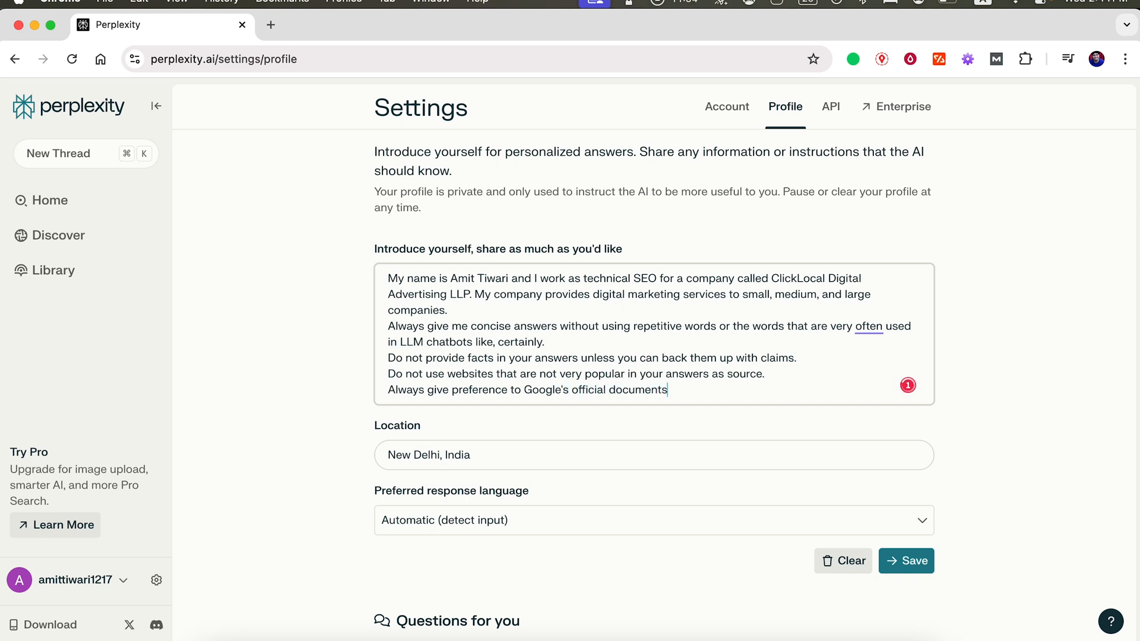
type(" as sources whenever you are ")
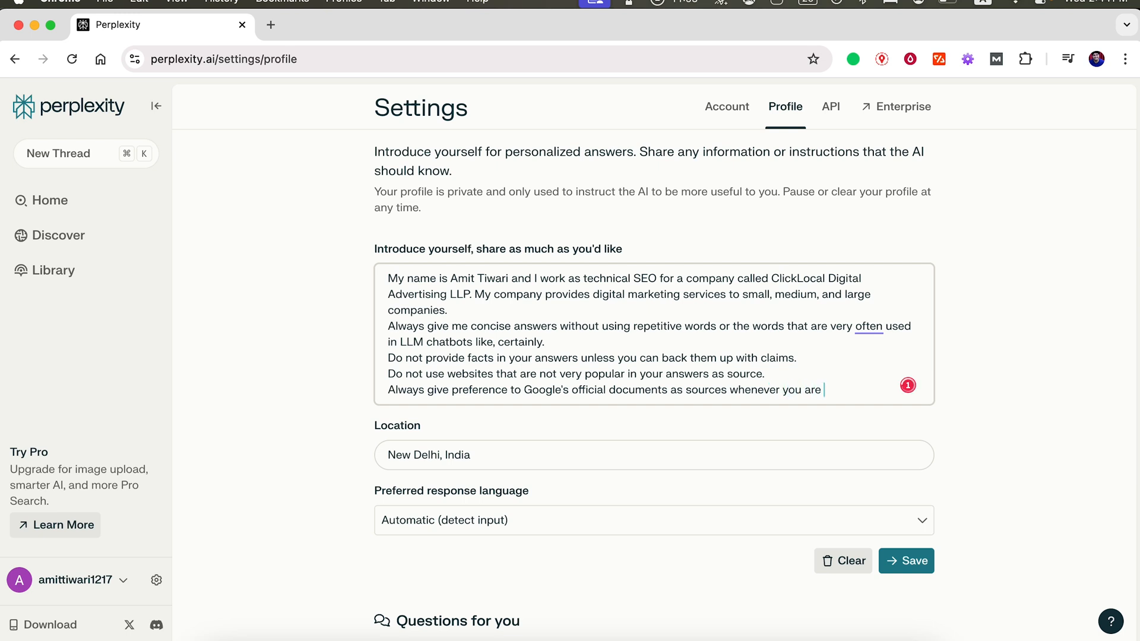
type("research n about any topic.")
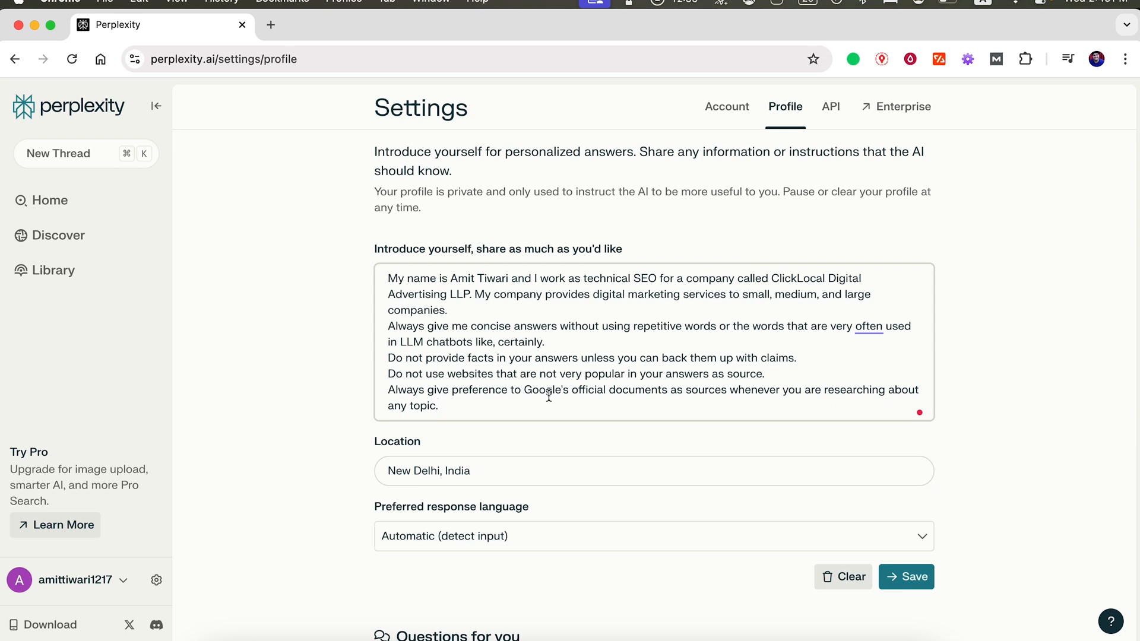
left_click(910, 583)
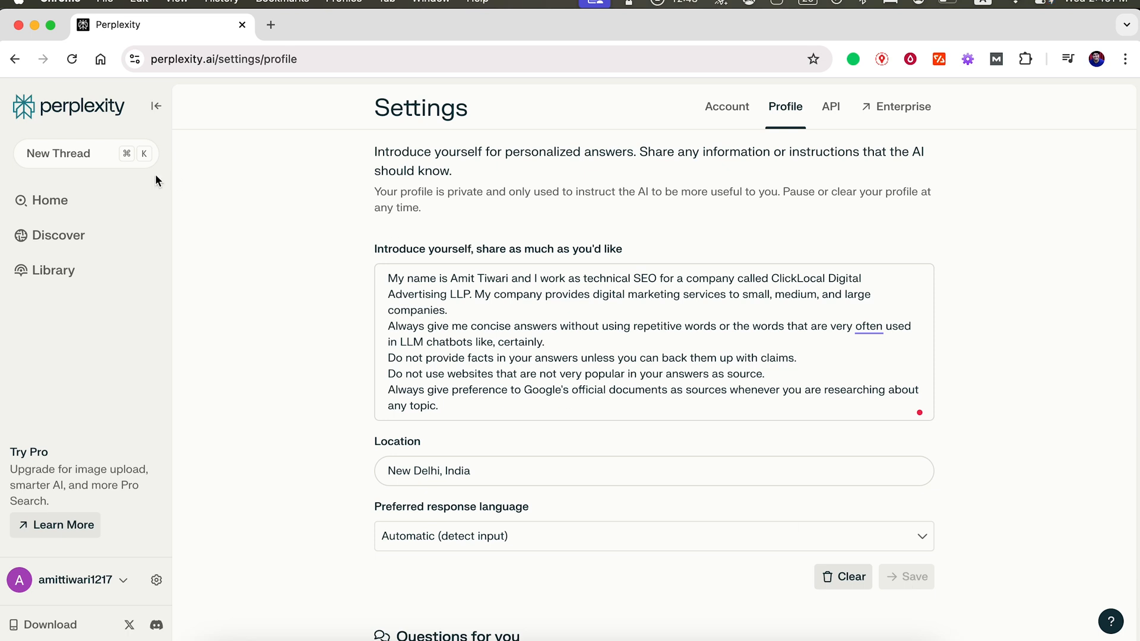
Ask "Give me an example of canonical tag" from the home page without Pro search.
left_click(44, 202)
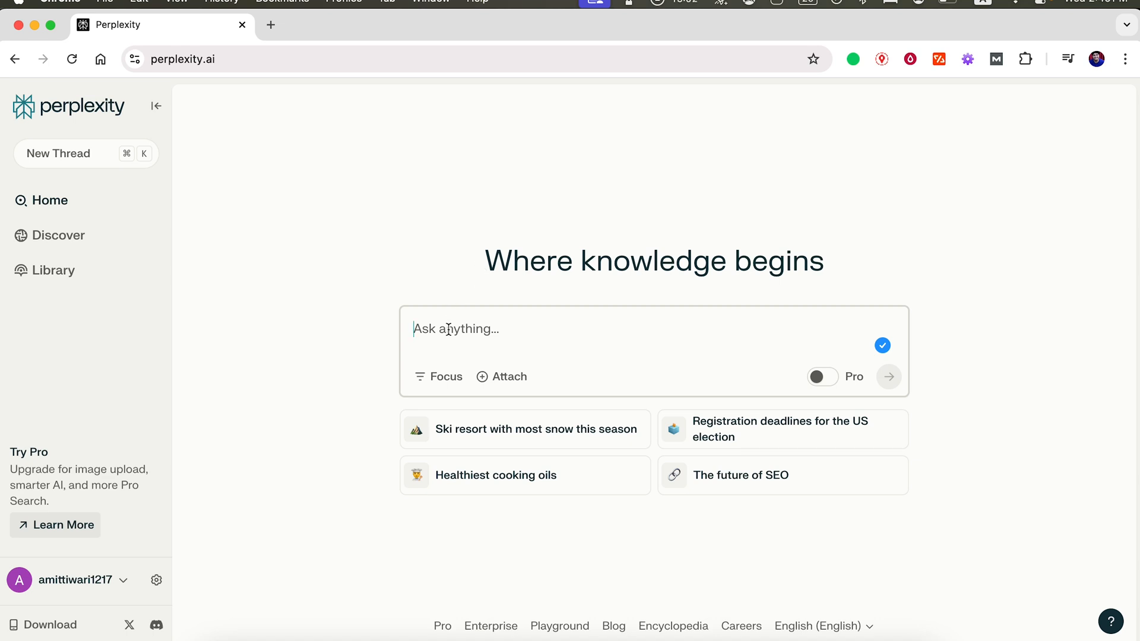
key("super+a")
type("Give ")
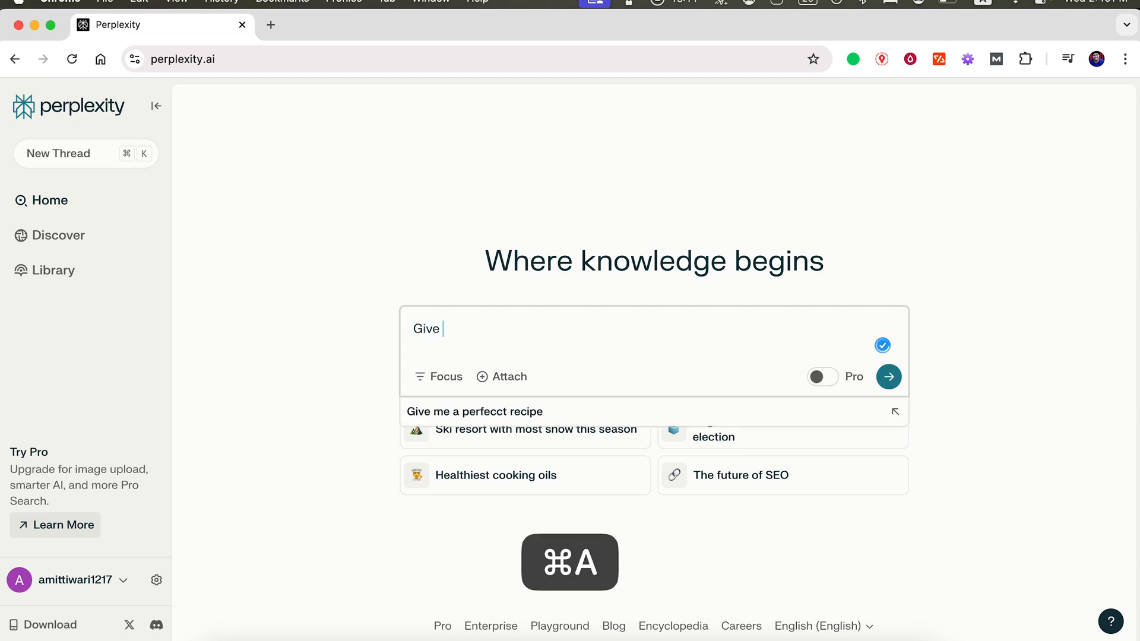
type("me an example")
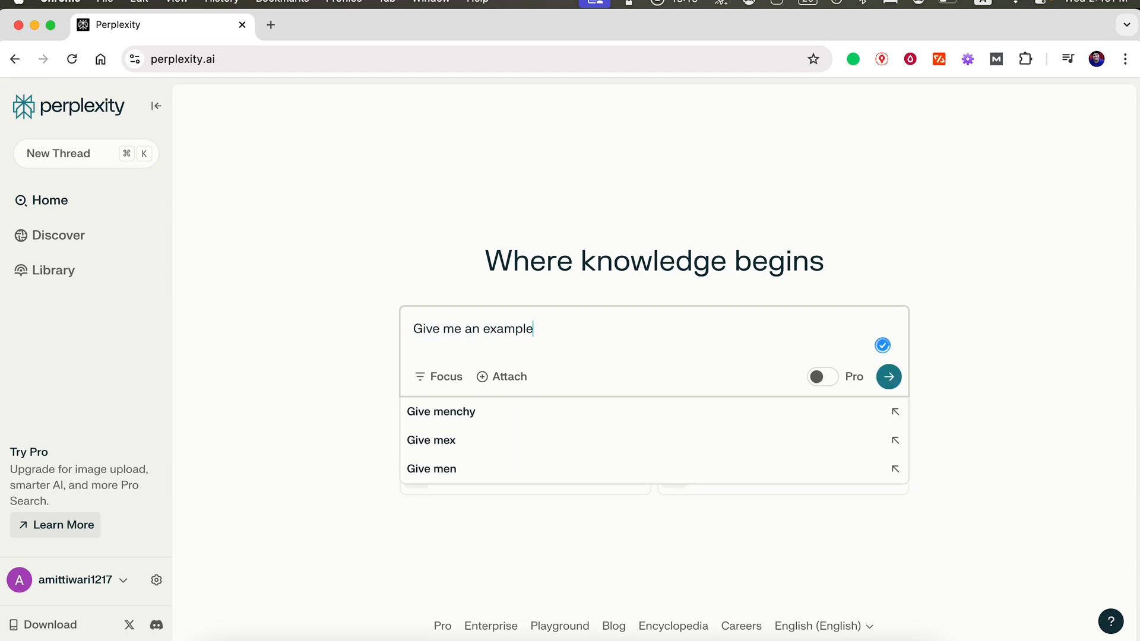
type(" of canonical tags")
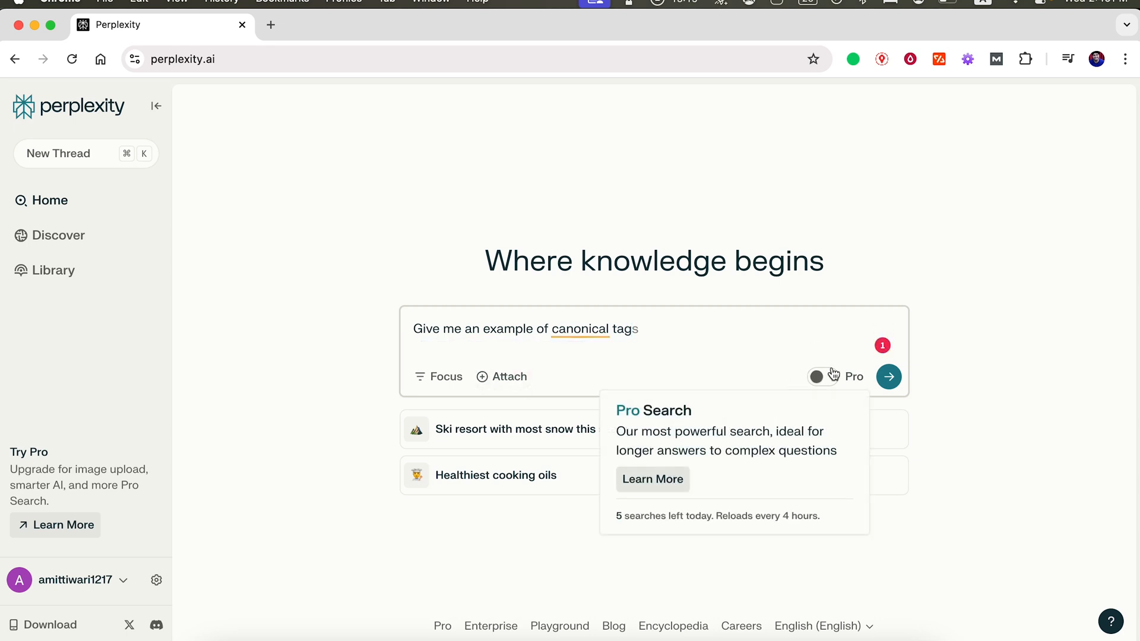
left_click(888, 376)
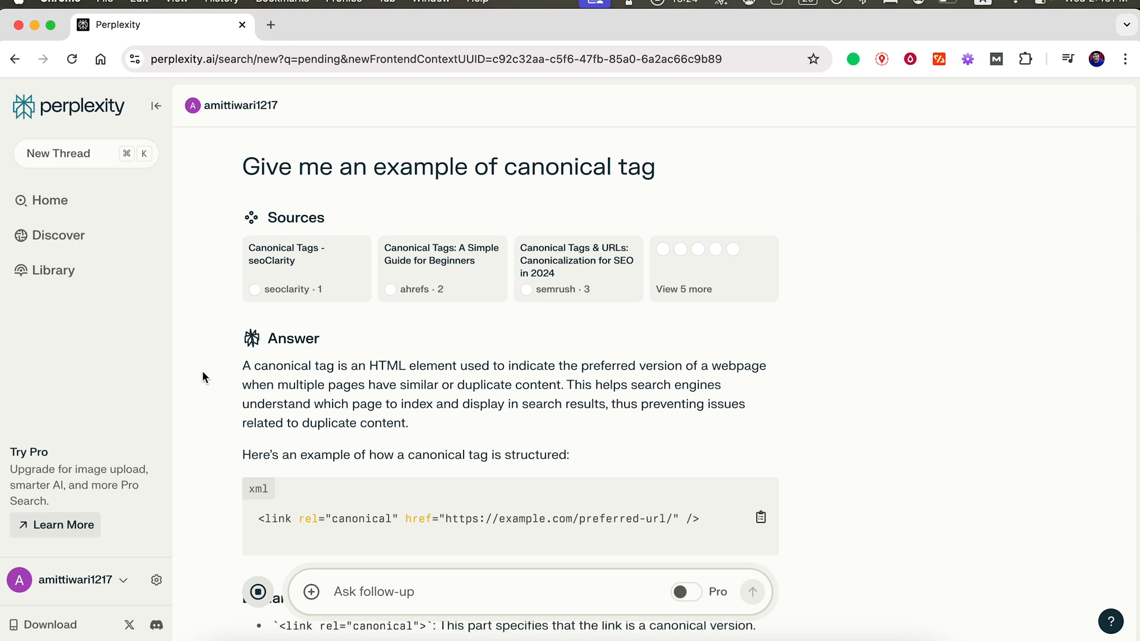
Review the canonical tag answer, including its code examples, listed sources and numbered citations.
scroll(202, 371, "down", 3)
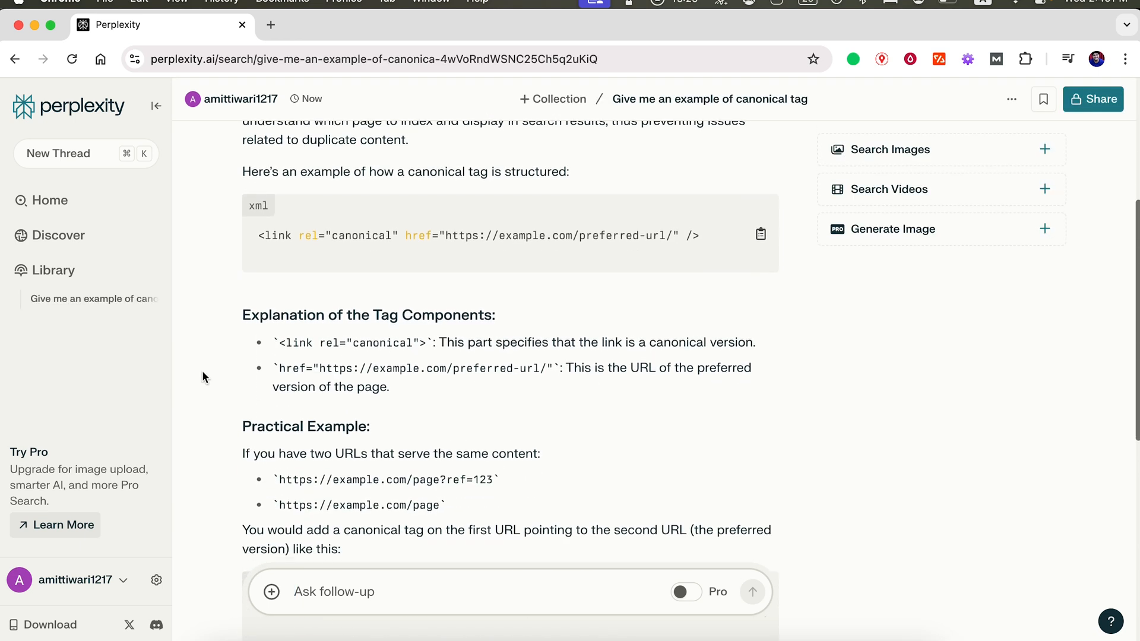
scroll(314, 368, "down", 7)
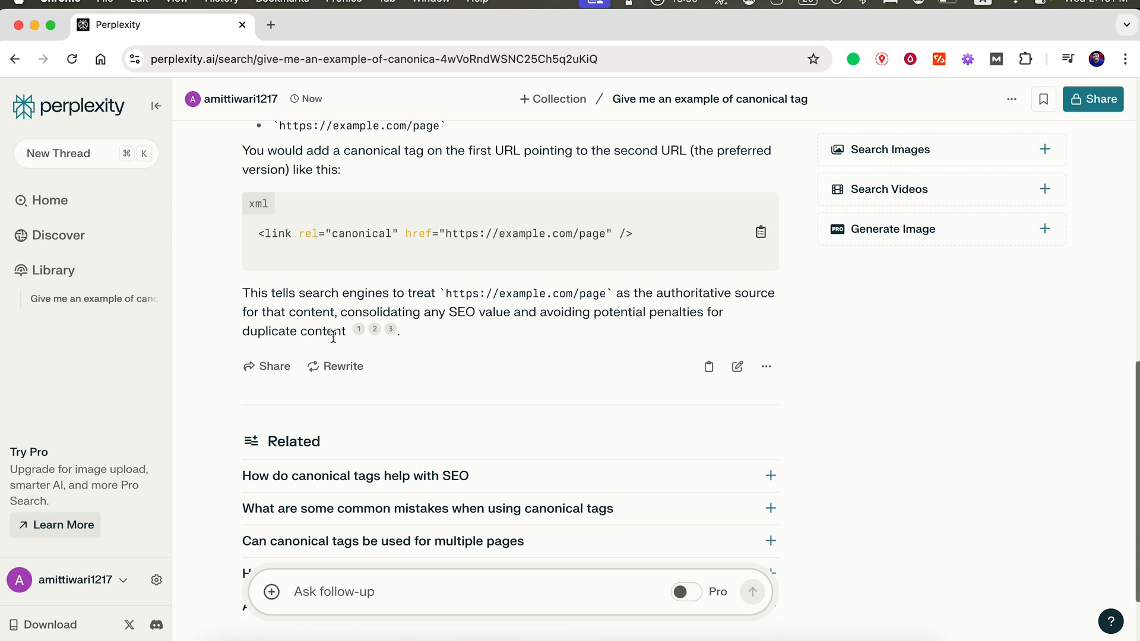
mouse_move(359, 334)
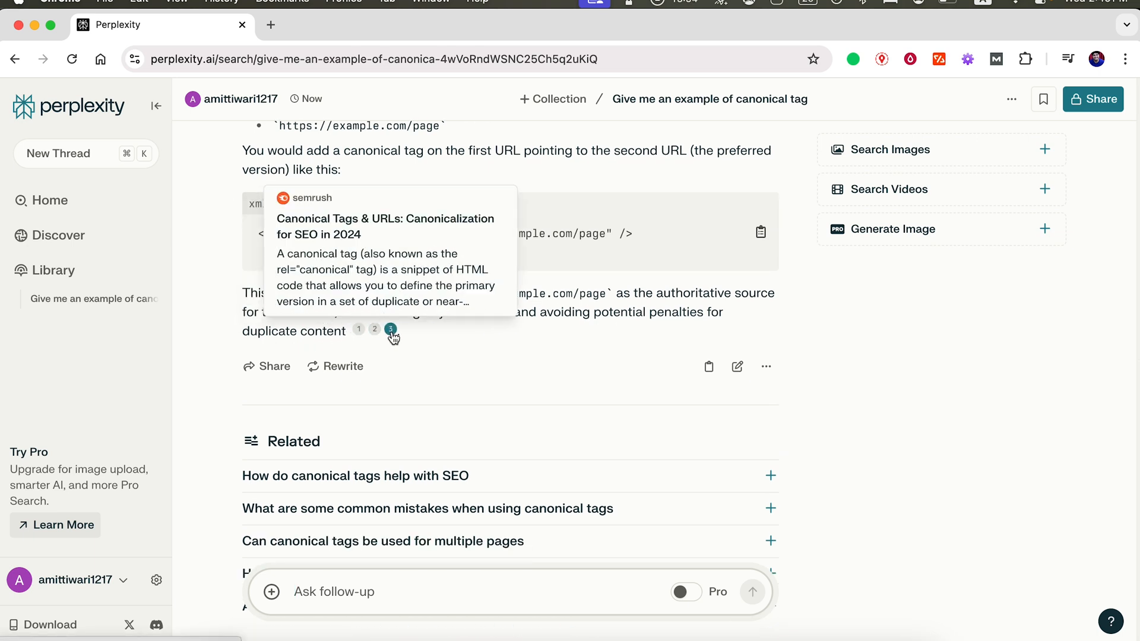
scroll(245, 265, "up", 5)
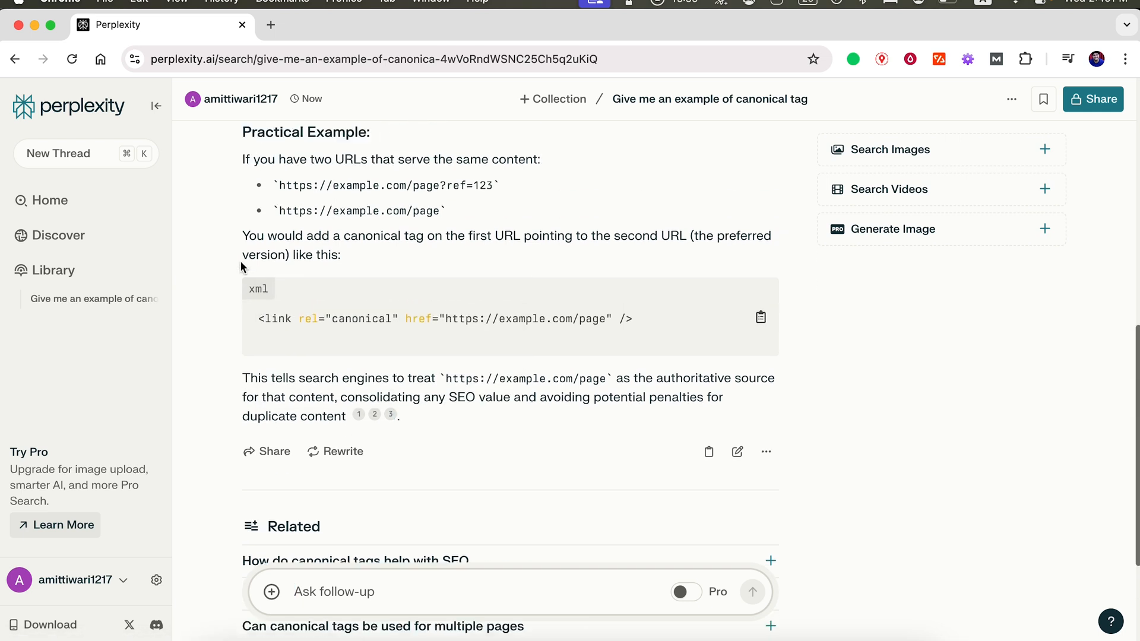
scroll(241, 265, "up", 6)
scroll(237, 305, "down", 11)
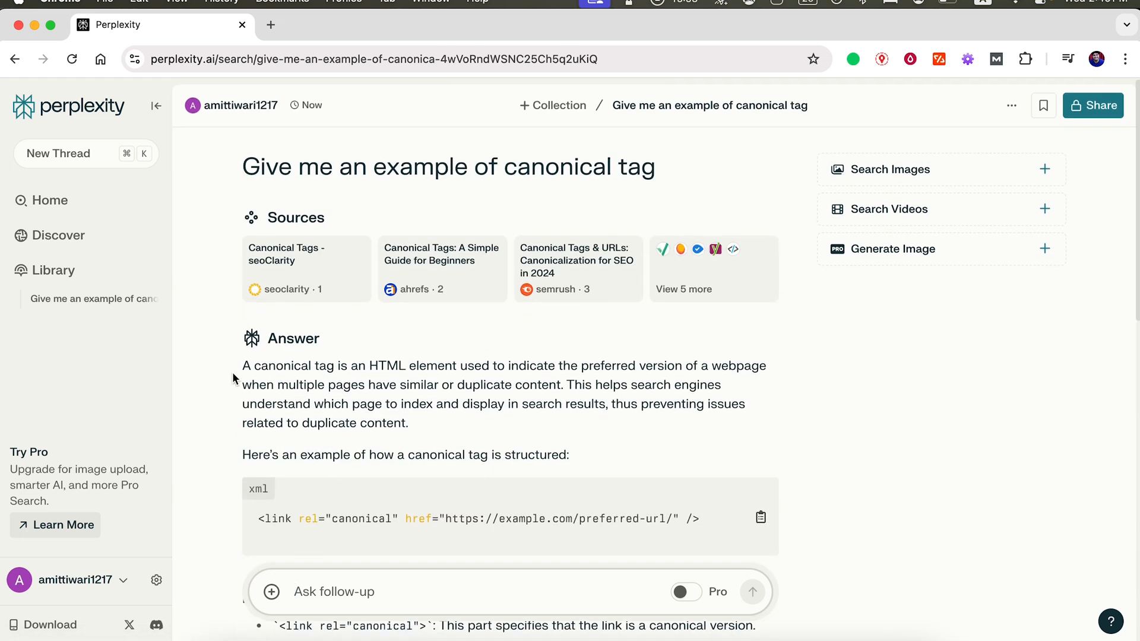
scroll(232, 372, "down", 2)
mouse_move(391, 215)
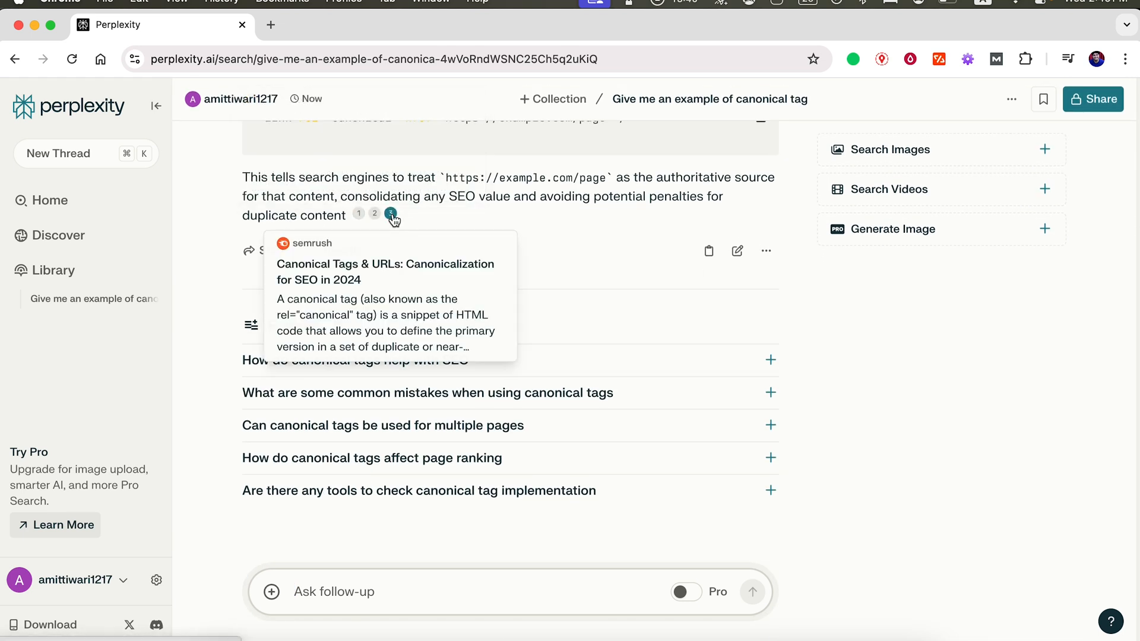
scroll(464, 361, "up", 12)
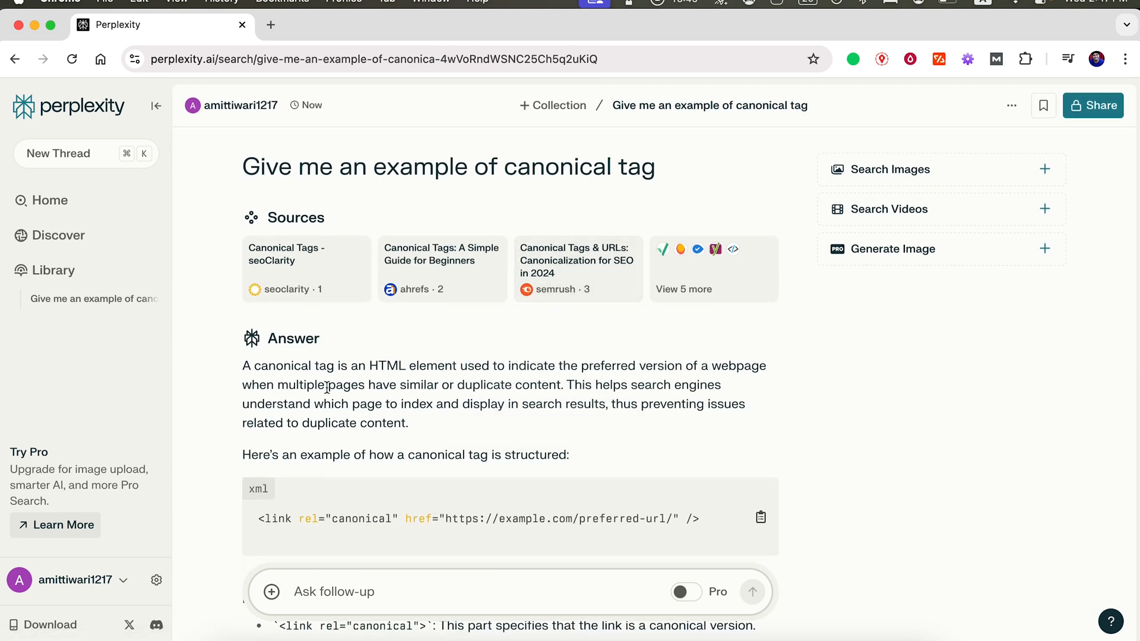
scroll(327, 387, "down", 7)
scroll(372, 350, "up", 7)
Search for images and videos related to the canonical tag answer and look over the thread.
left_click(894, 168)
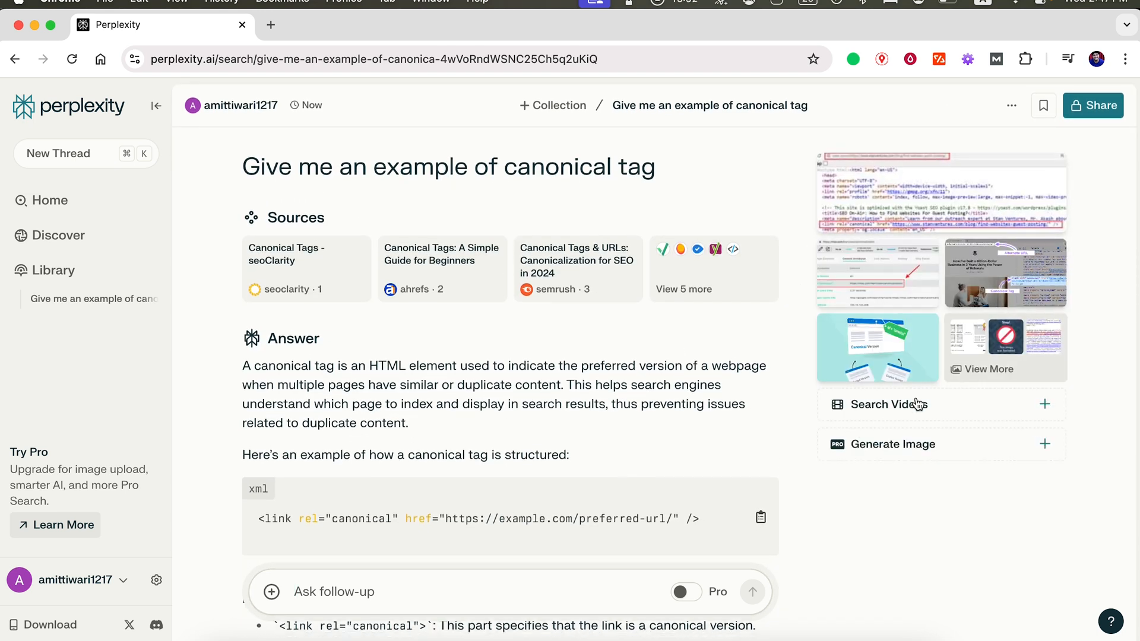
left_click(884, 420)
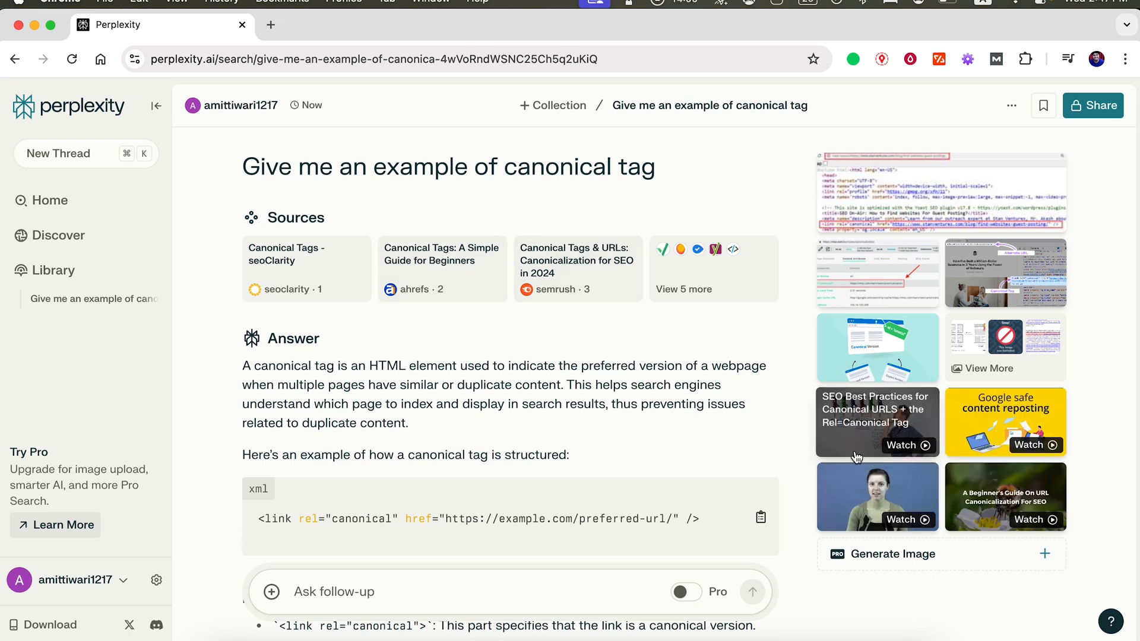
scroll(848, 519, "down", 3)
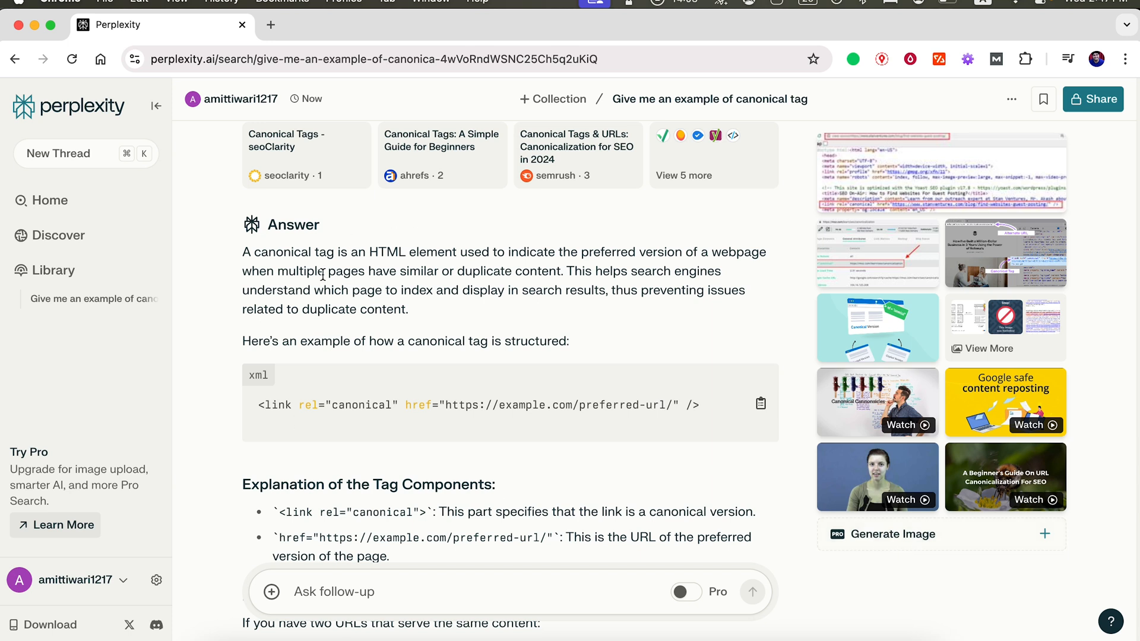
scroll(322, 275, "up", 3)
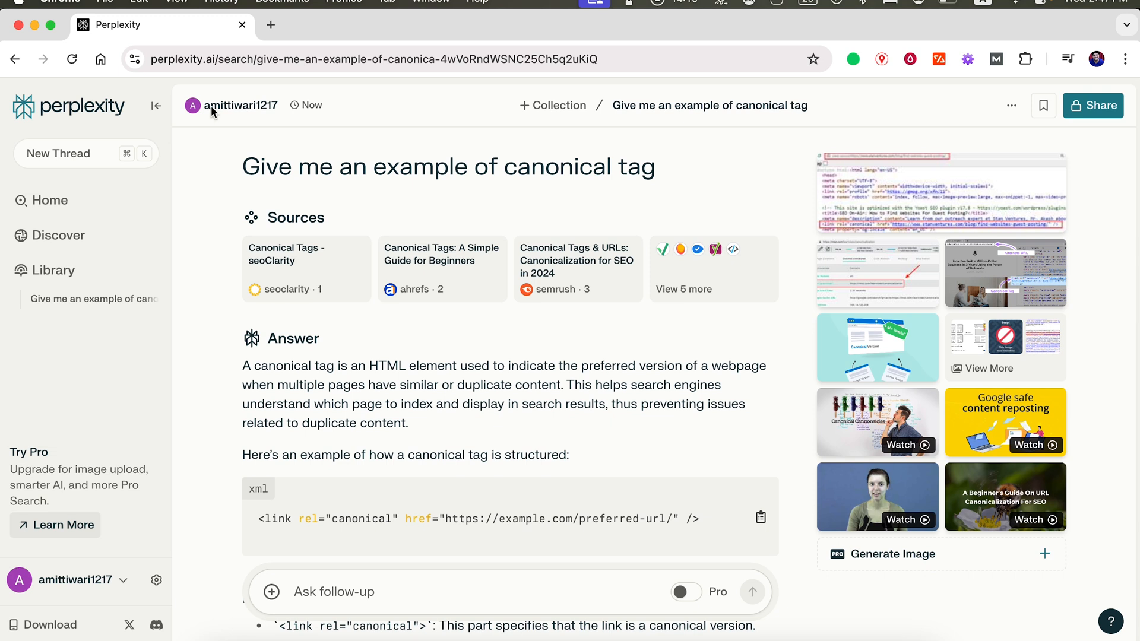
Open the new thread prompt, dismiss it, and go back to the home page.
left_click(58, 155)
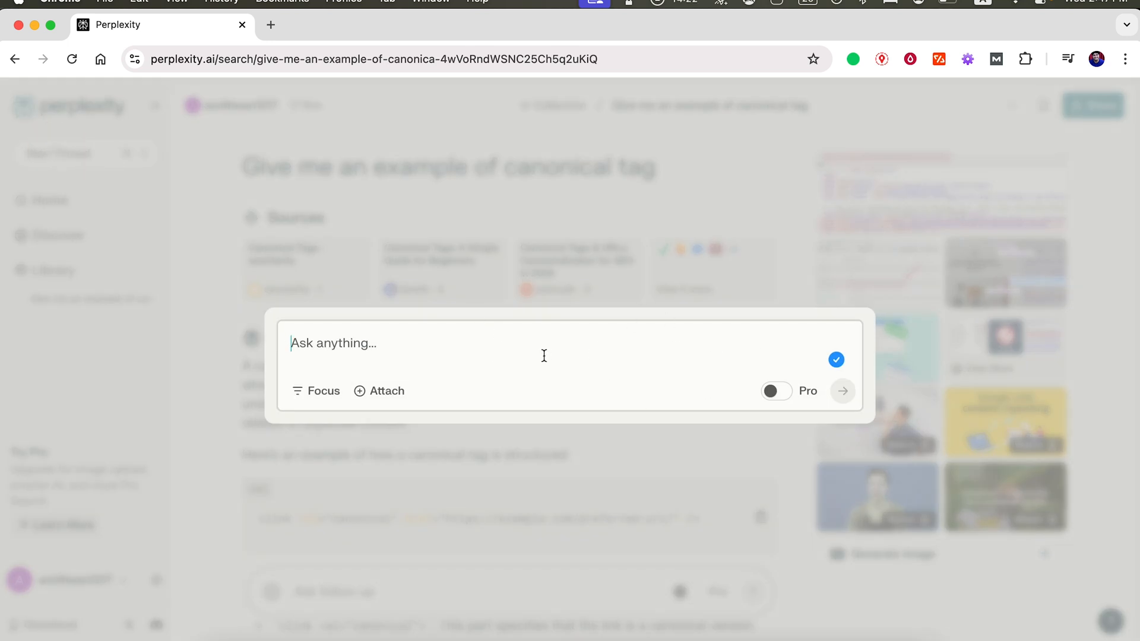
left_click(228, 308)
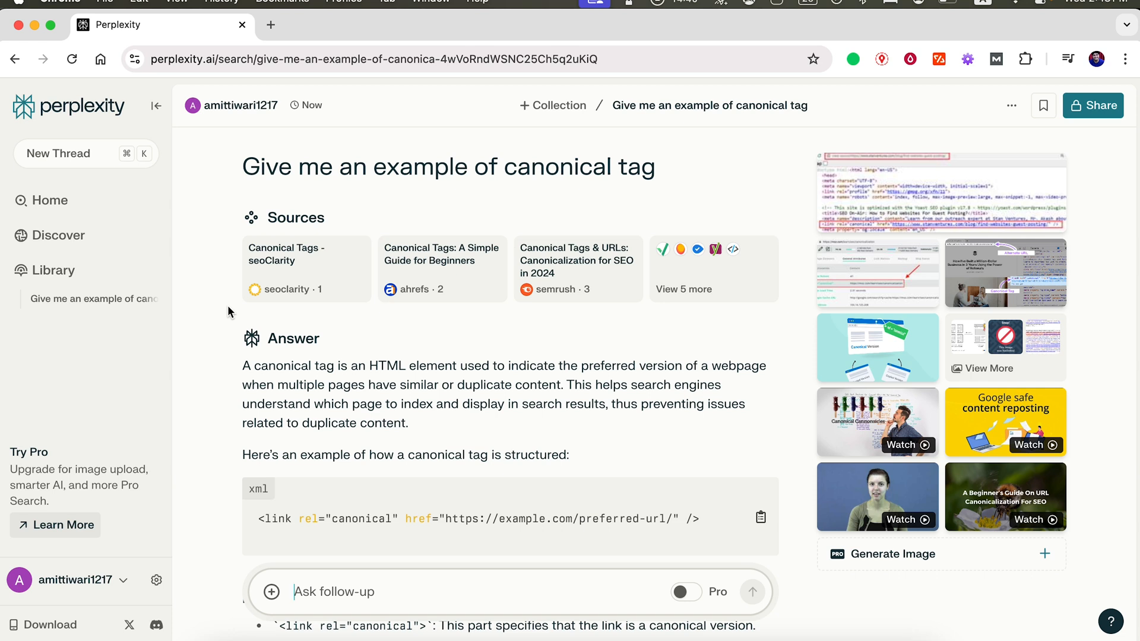
left_click(50, 208)
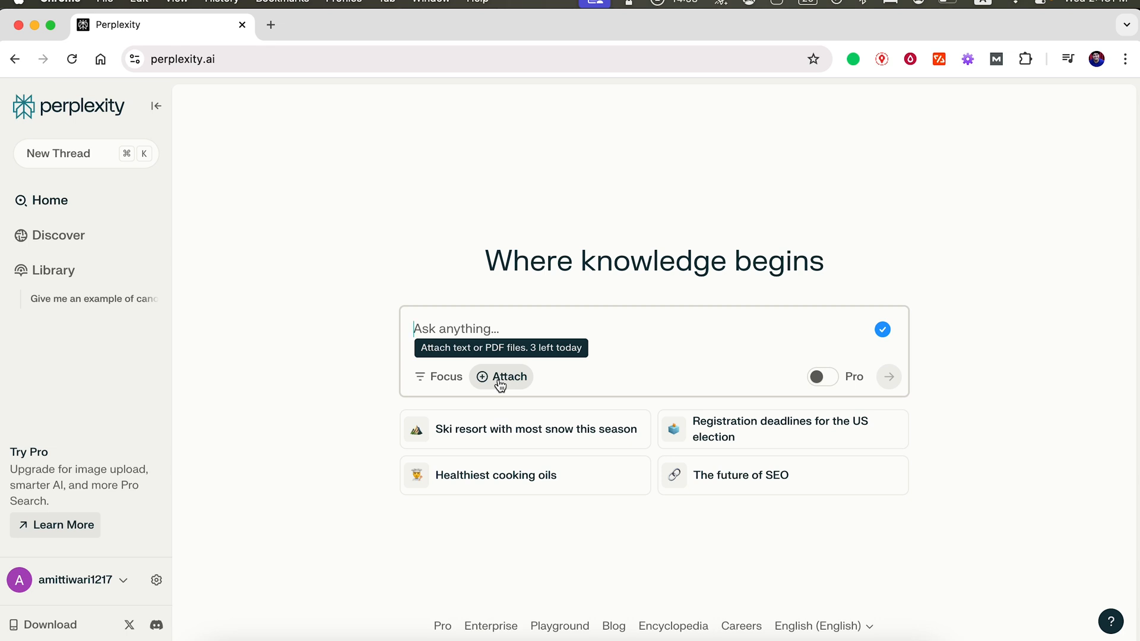
Review the available search focus modes and set the focus to Academic for a new question.
left_click(426, 383)
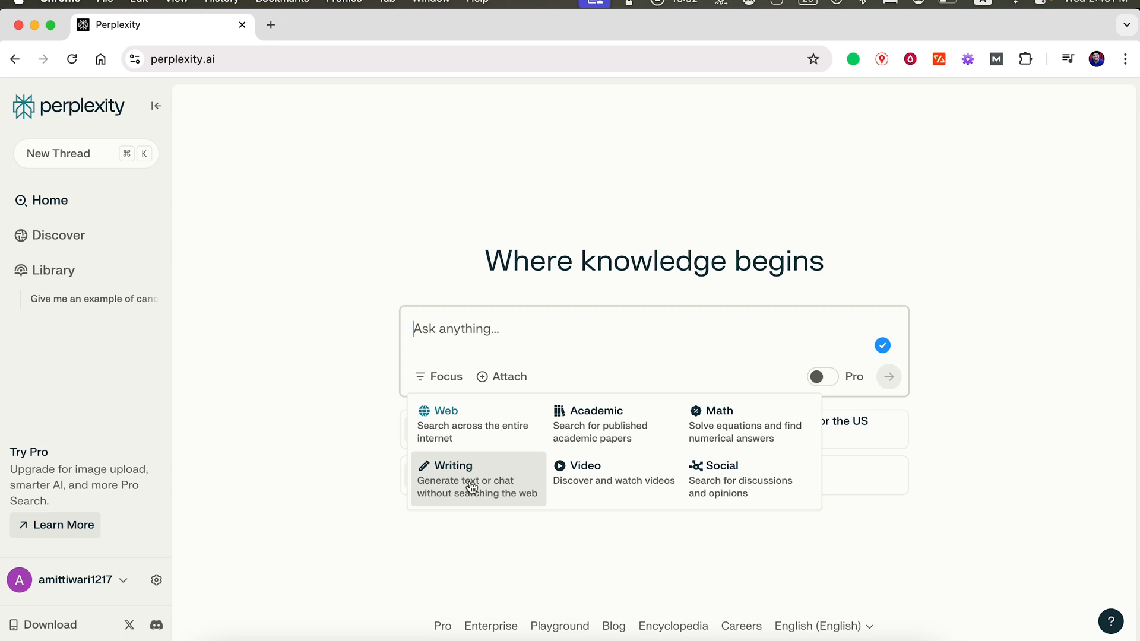
left_click(618, 420)
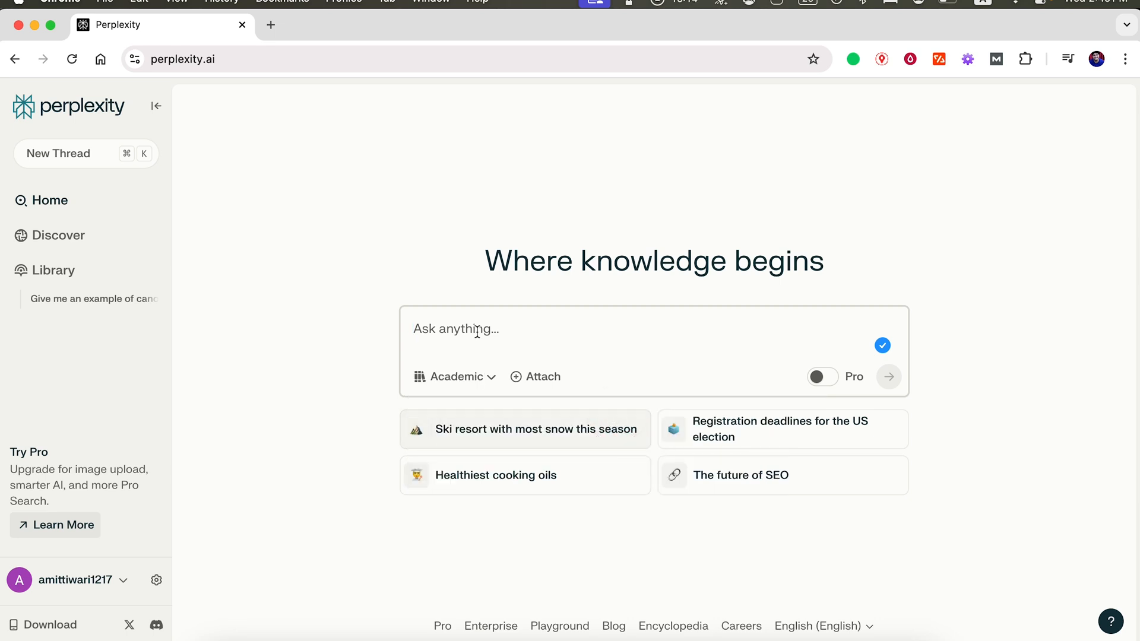
left_click(452, 325)
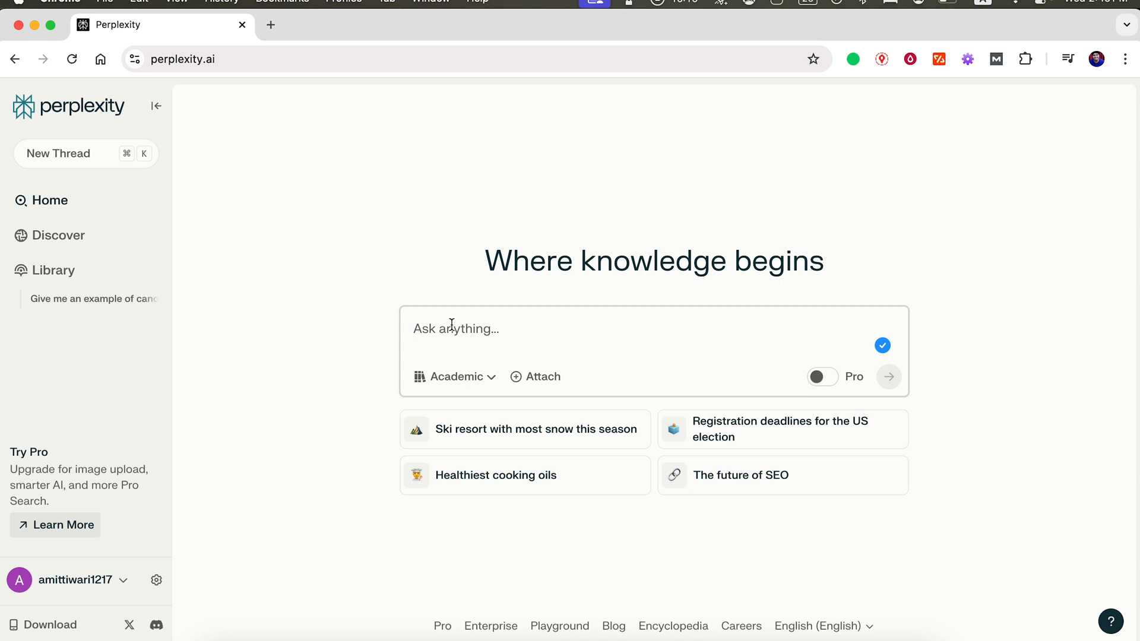
Ask "give me a perfect example of canonical tag" with the Academic focus and read through the answer.
type("give me a ")
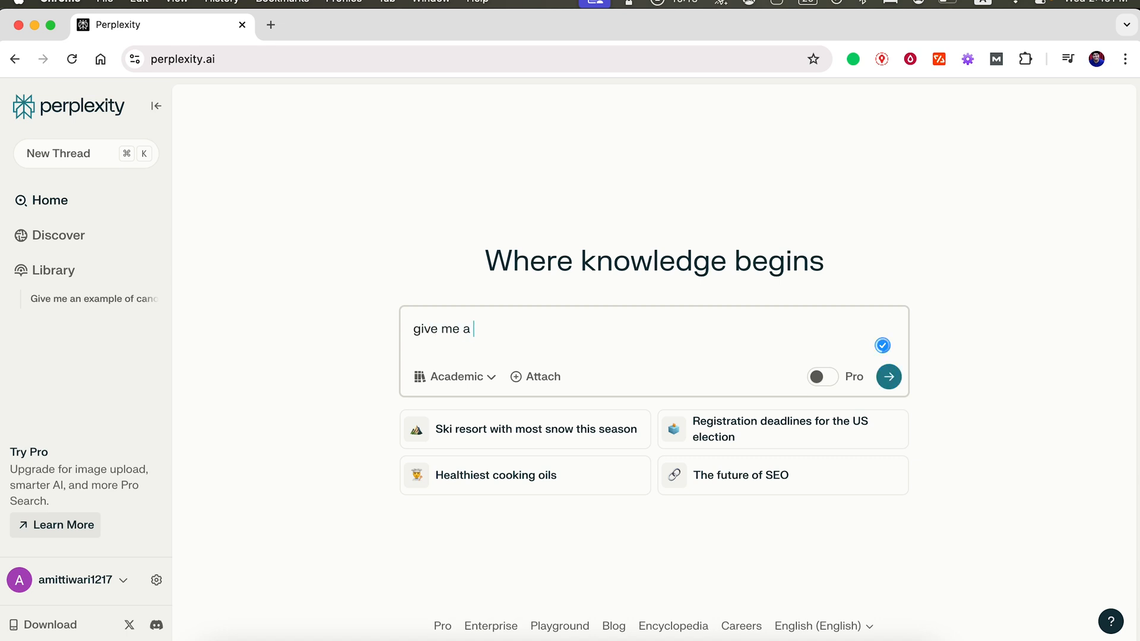
type("perfect exa")
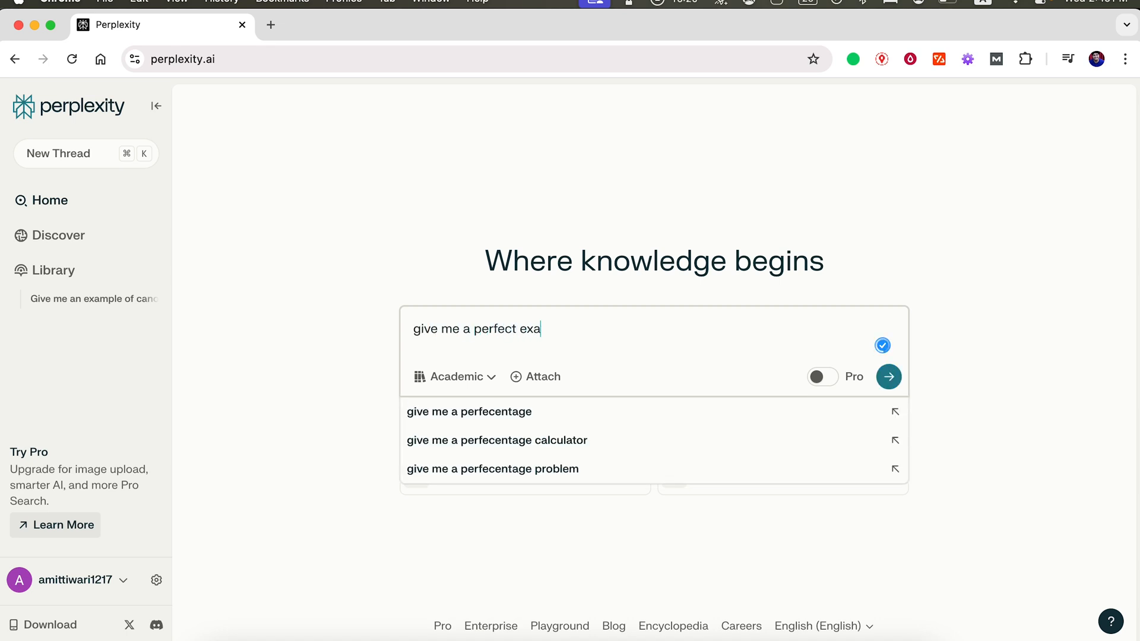
type("mple of canonica")
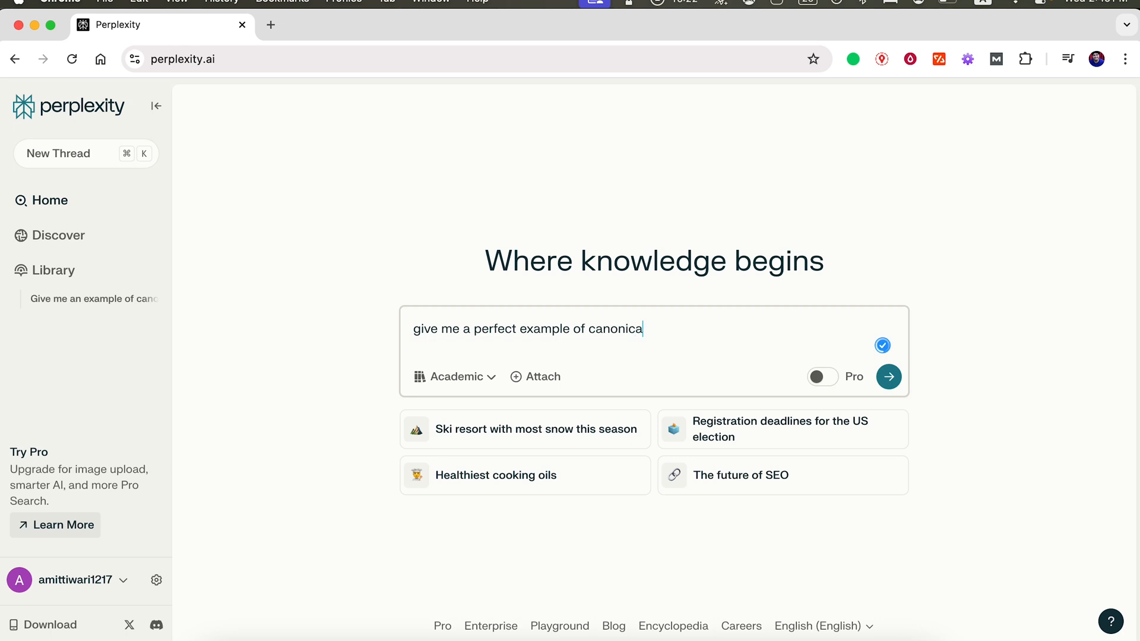
type("l tag")
key("Return")
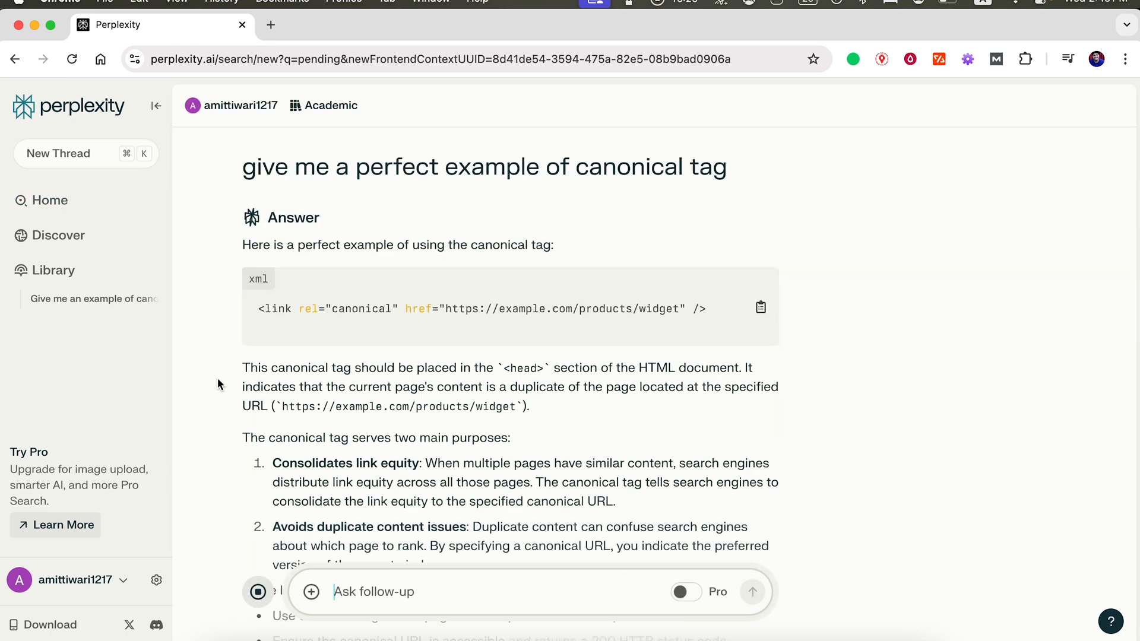
scroll(218, 380, "down", 5)
scroll(217, 380, "down", 3)
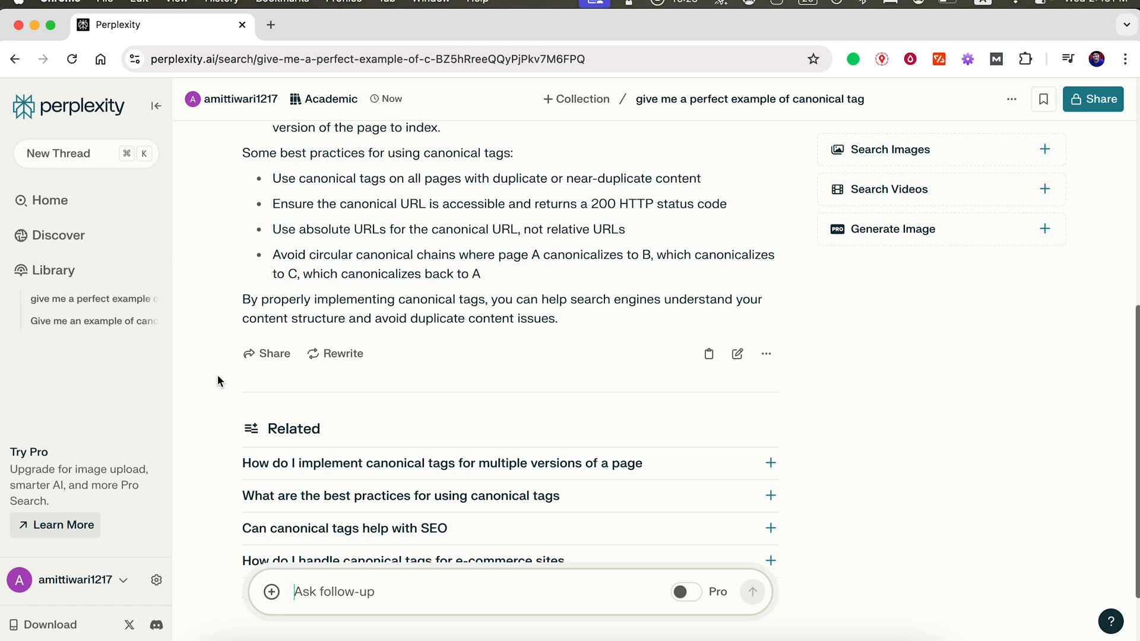
scroll(255, 294, "down", 2)
scroll(256, 291, "up", 5)
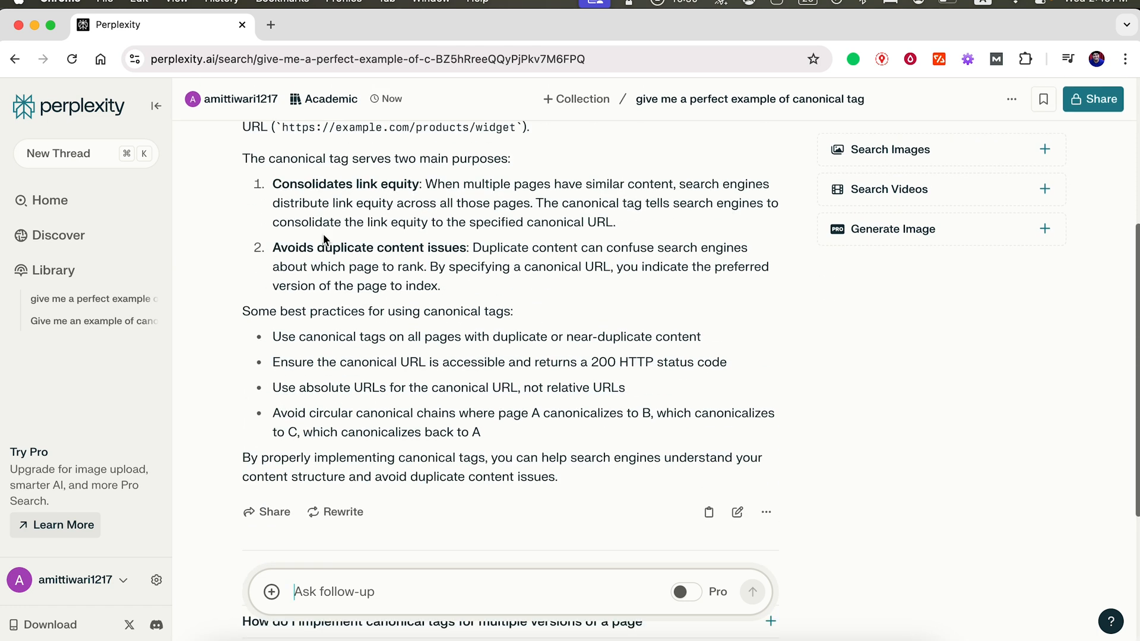
scroll(339, 232, "up", 5)
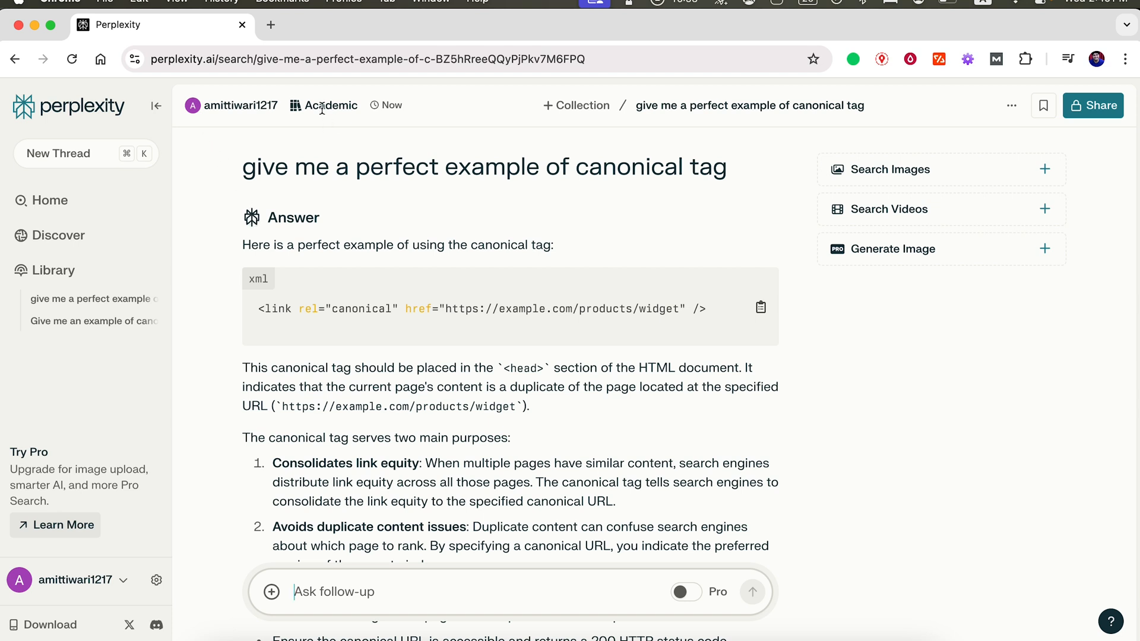
Return to the home page and set the search focus to Video for a new question.
left_click(48, 200)
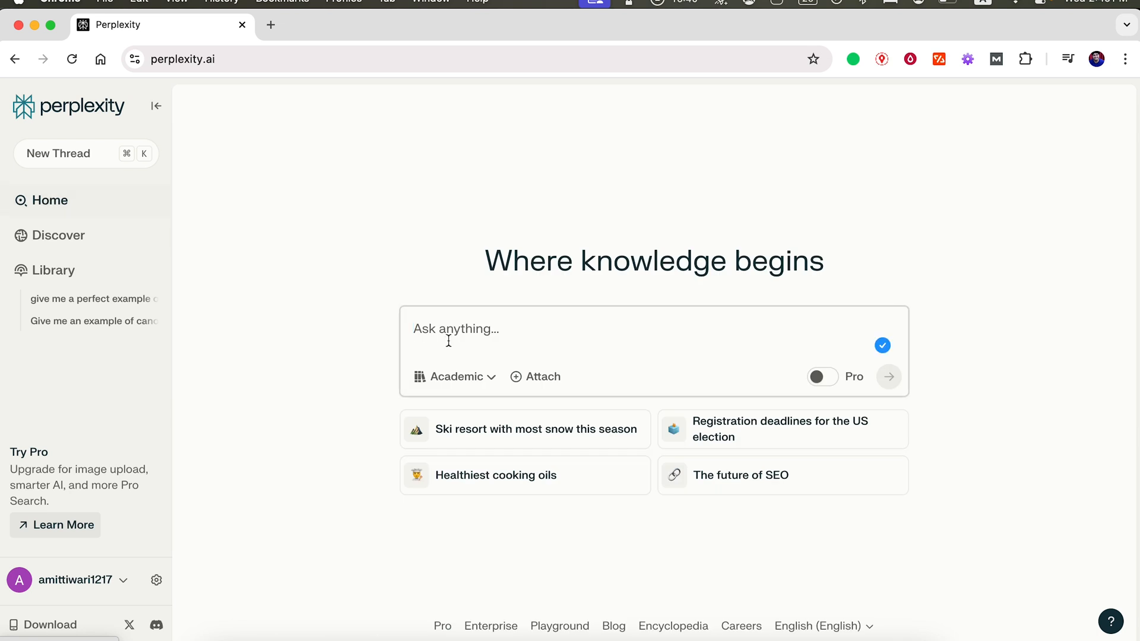
left_click(463, 384)
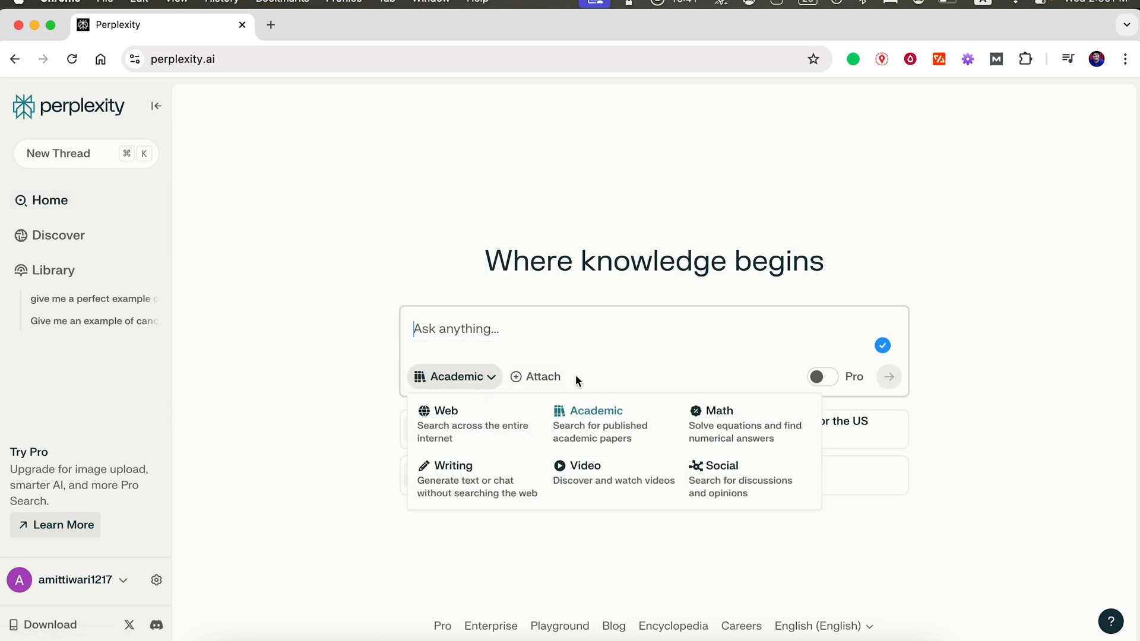
left_click(581, 479)
left_click(484, 335)
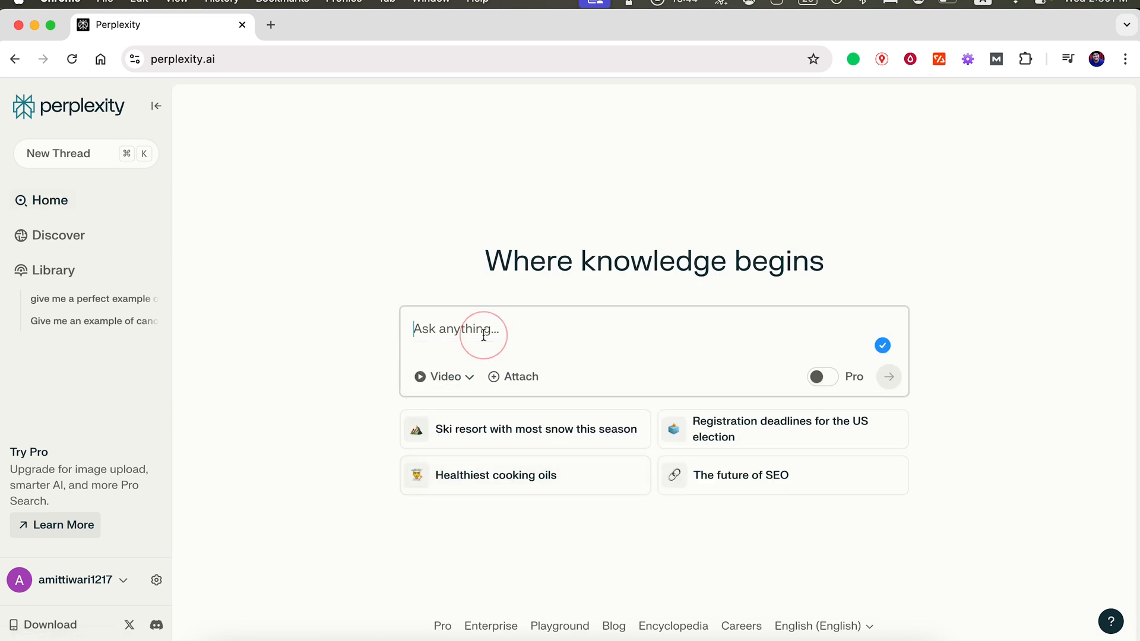
Ask "give me a perfect example of canonical tag" with the Video focus and look over the answer and related videos.
type("give m")
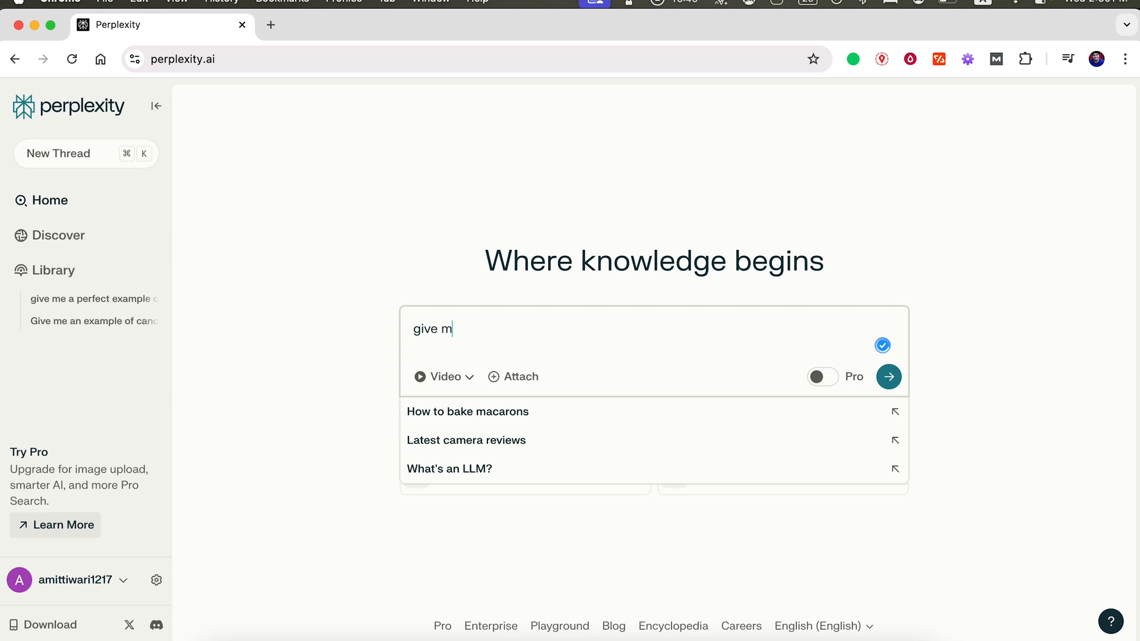
type("e a perfect e")
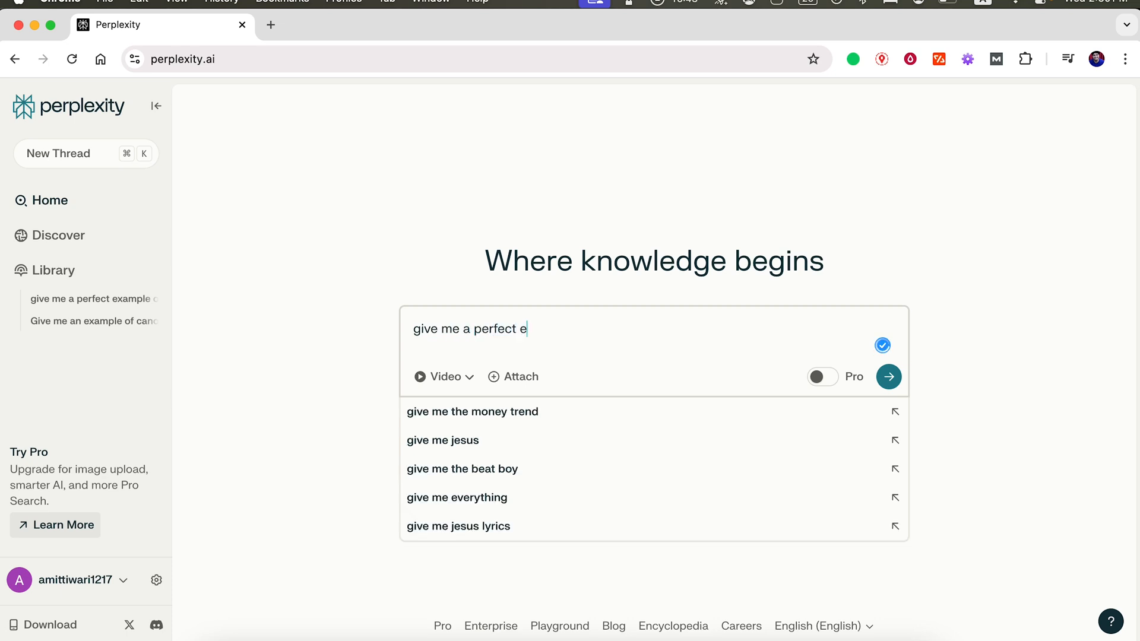
type("xample of canonical tag")
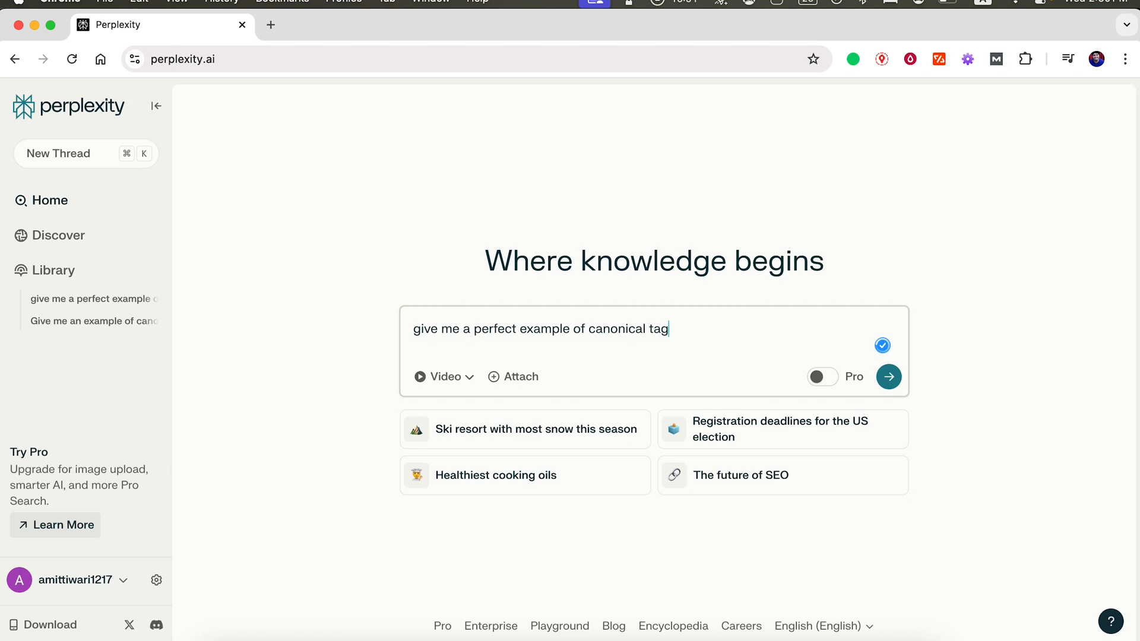
key("Return")
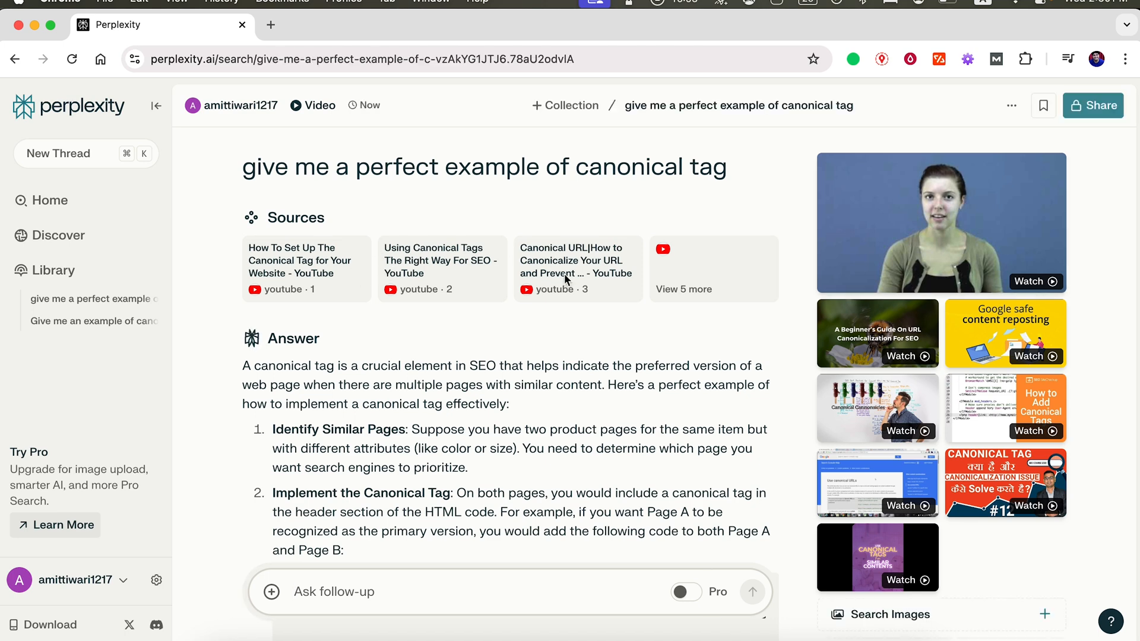
scroll(395, 368, "down", 5)
scroll(395, 385, "down", 10)
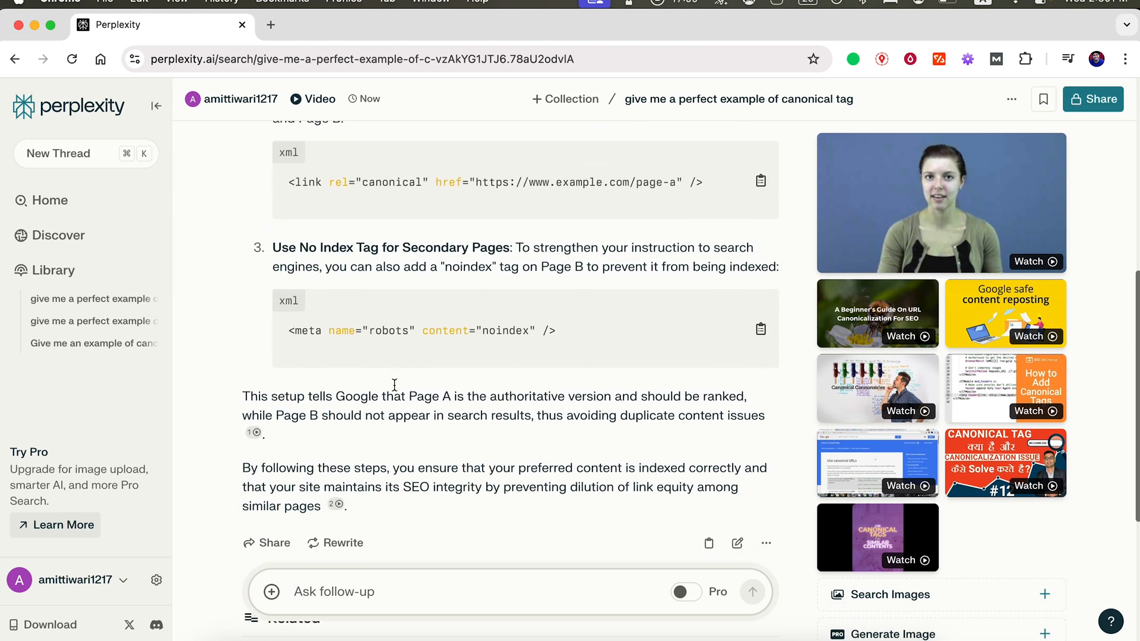
scroll(394, 385, "up", 15)
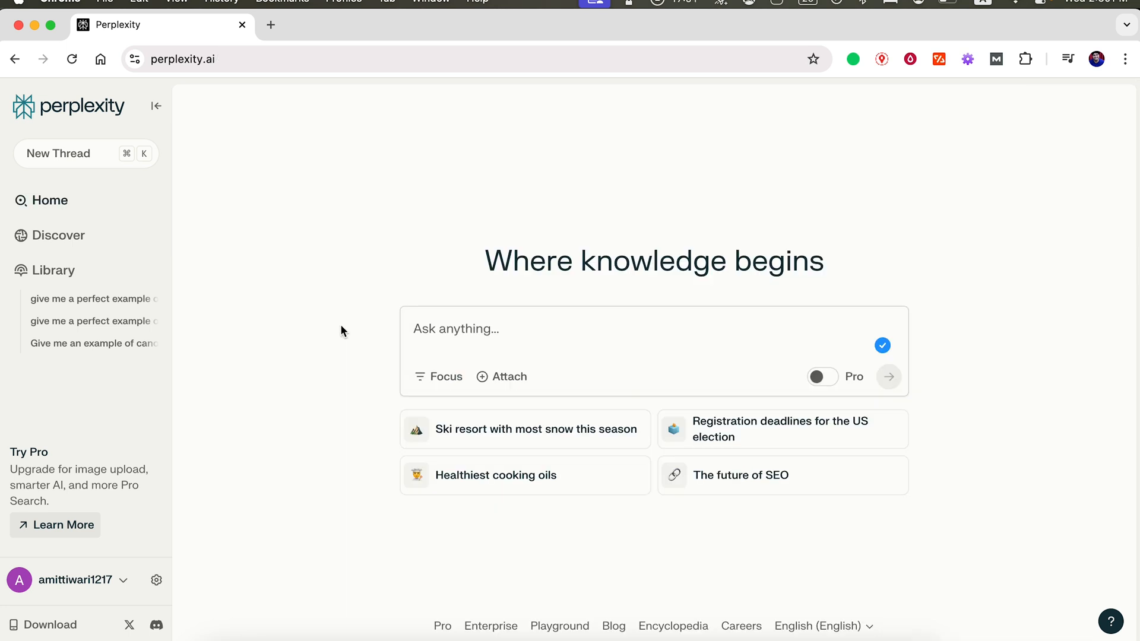
Review the available search focus modes and the description of Pro Search.
left_click(439, 383)
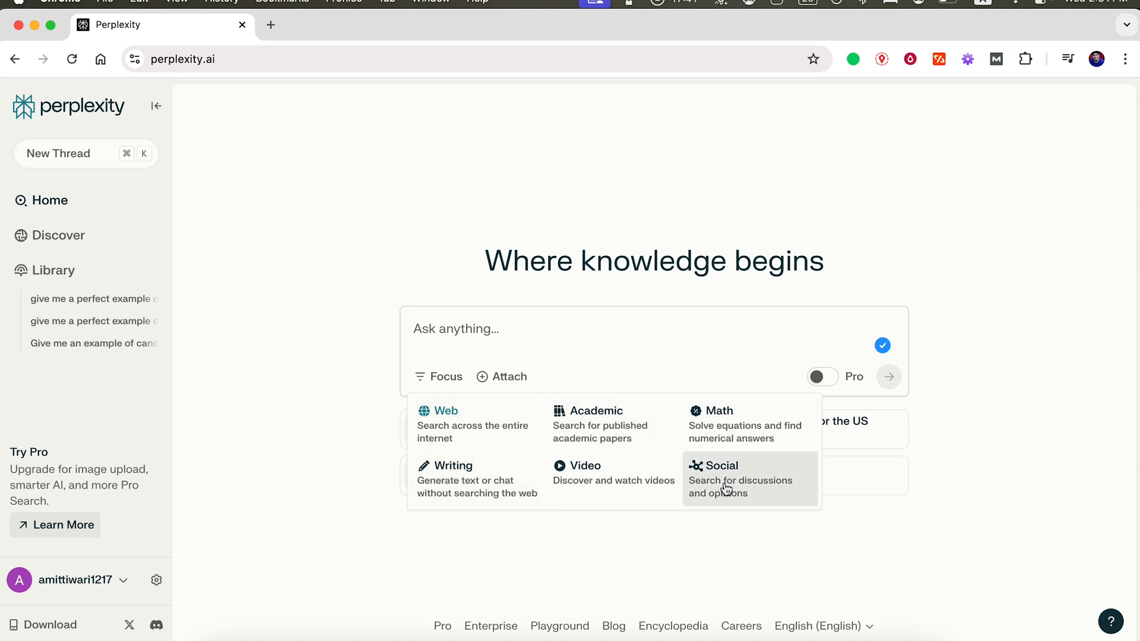
left_click(478, 331)
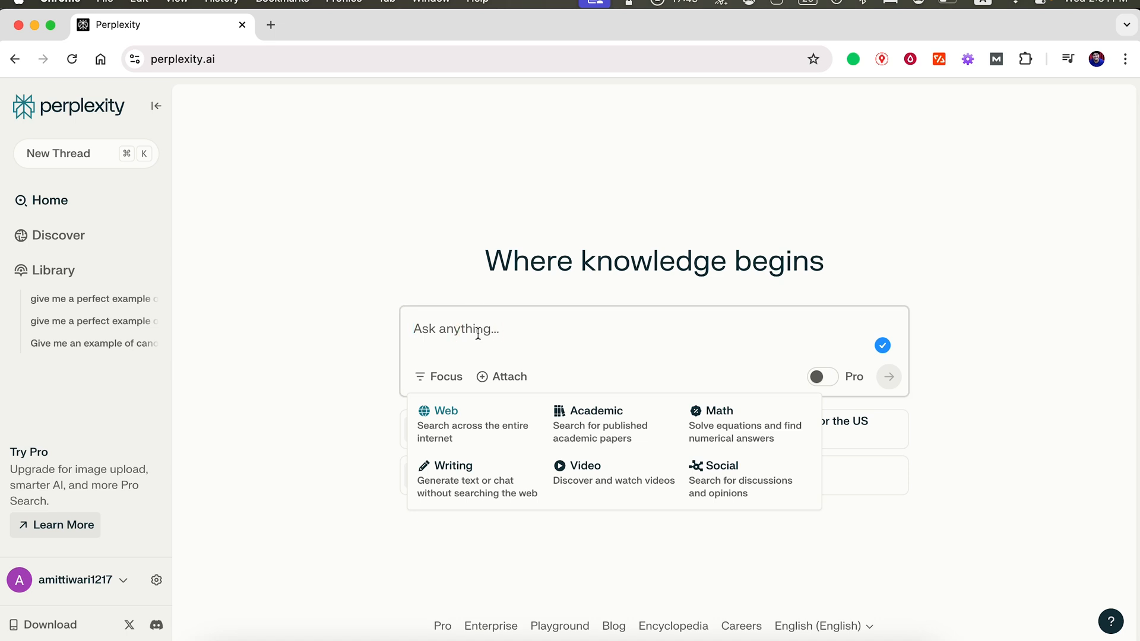
mouse_move(832, 382)
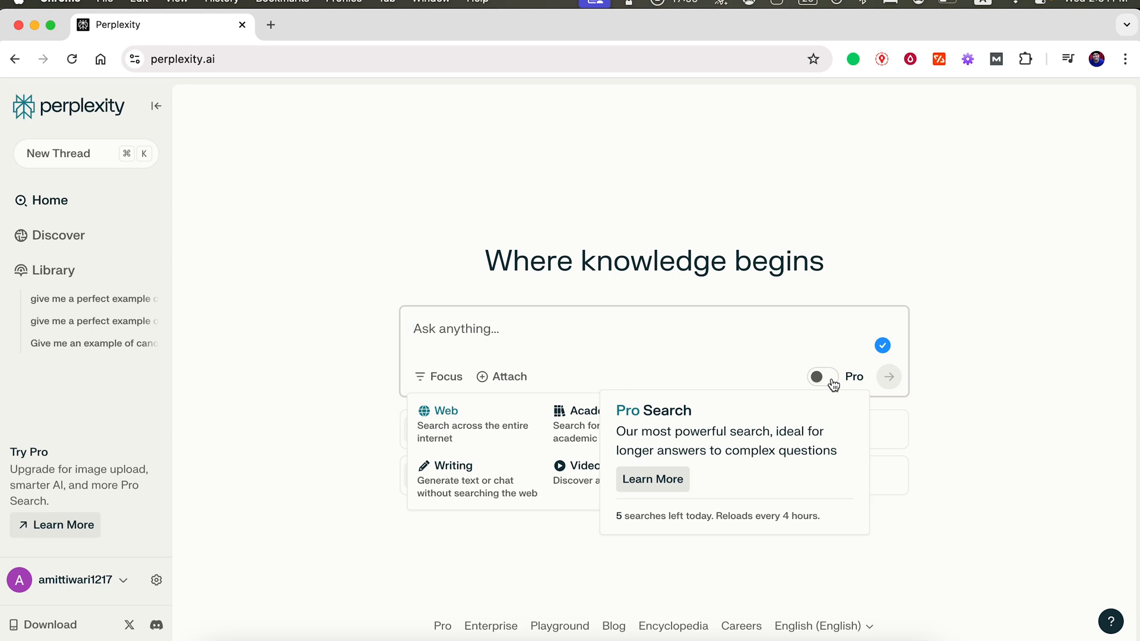
Enter the question "what is the perfect example of canonical tag" without submitting it.
left_click(491, 330)
type("what is the perfec")
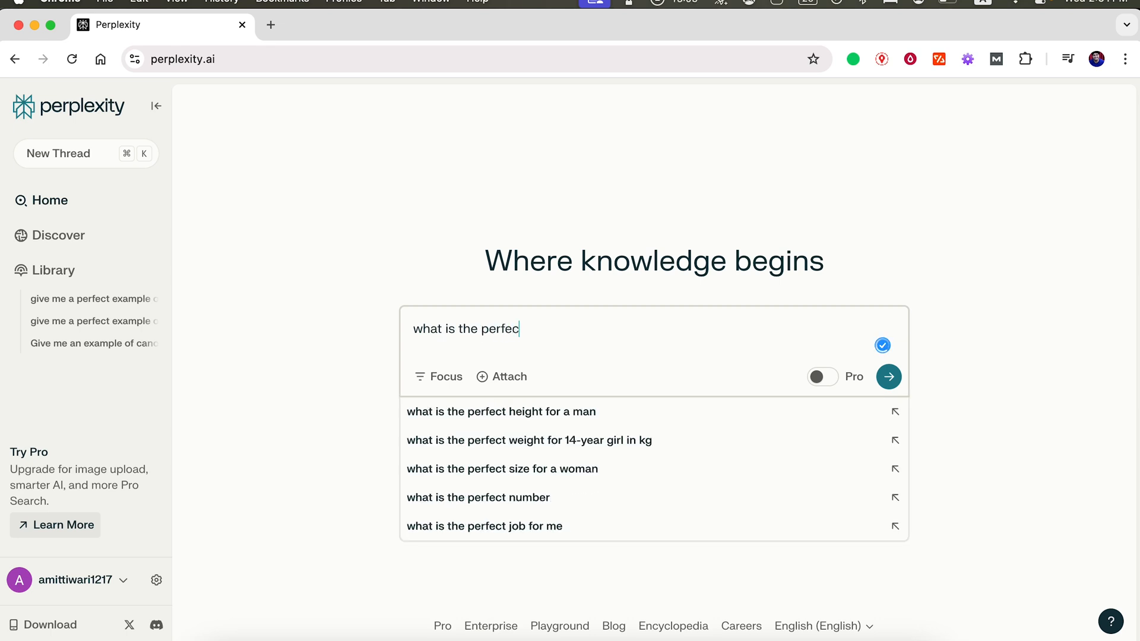
type("t example of cr")
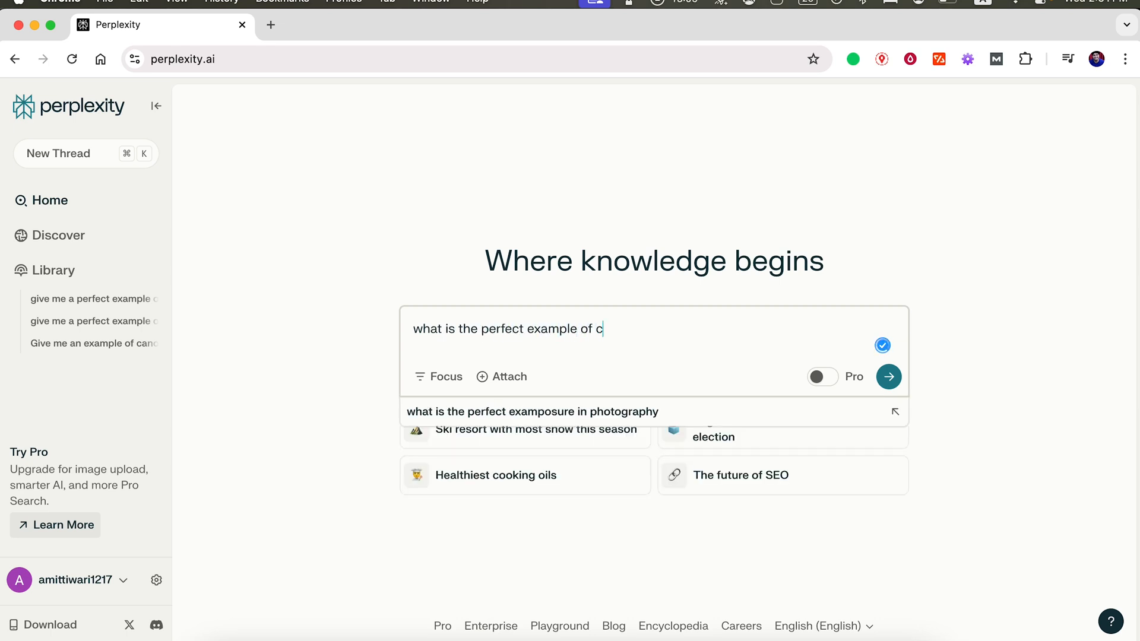
key("BackSpace")
type("anonical tag")
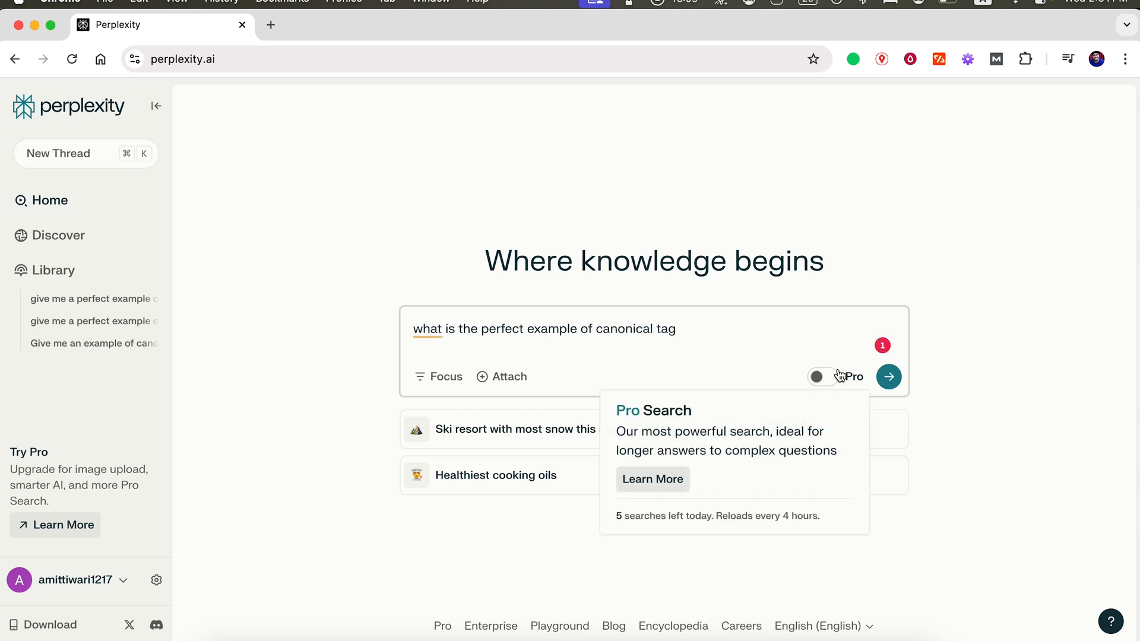
Turn on Pro Search, check the focus options, and submit the canonical tag question to review its answer.
left_click(826, 378)
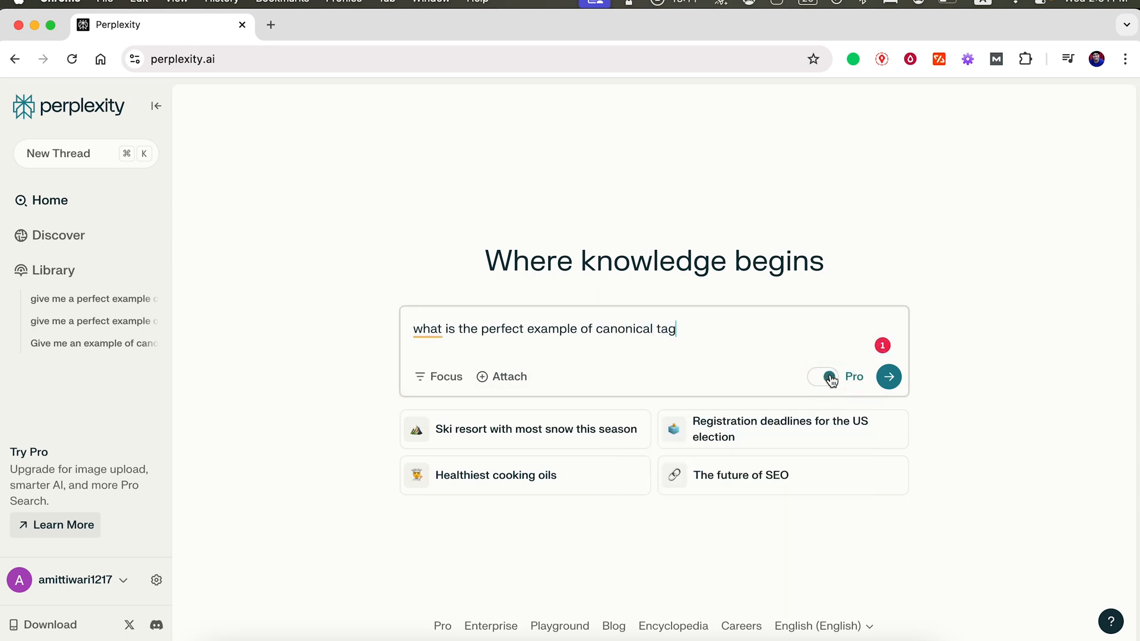
left_click(433, 376)
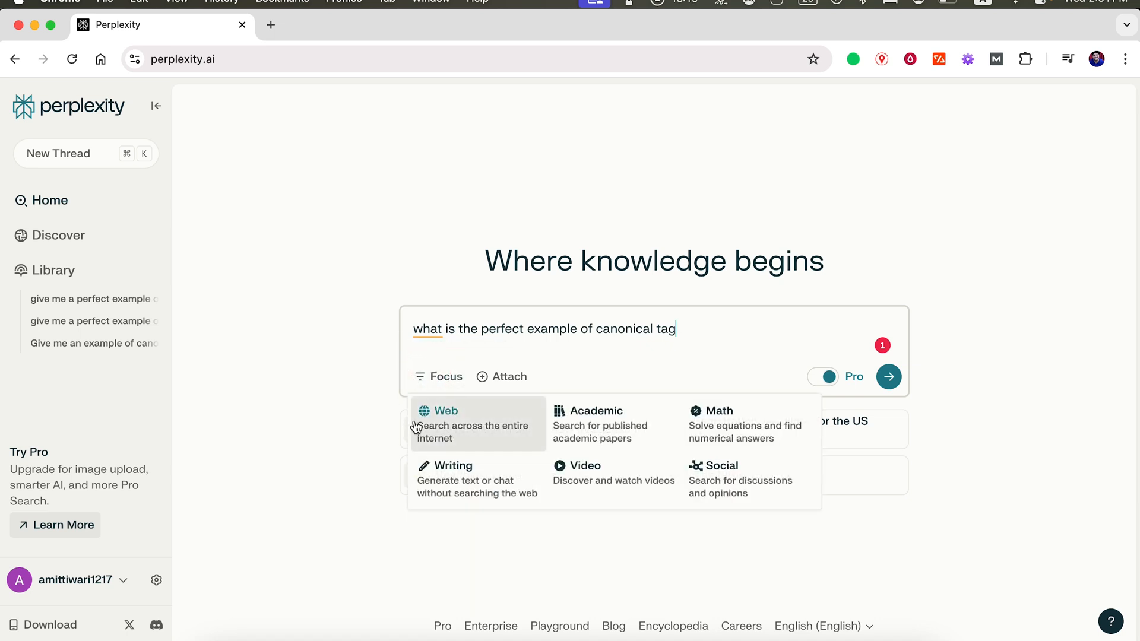
left_click(363, 374)
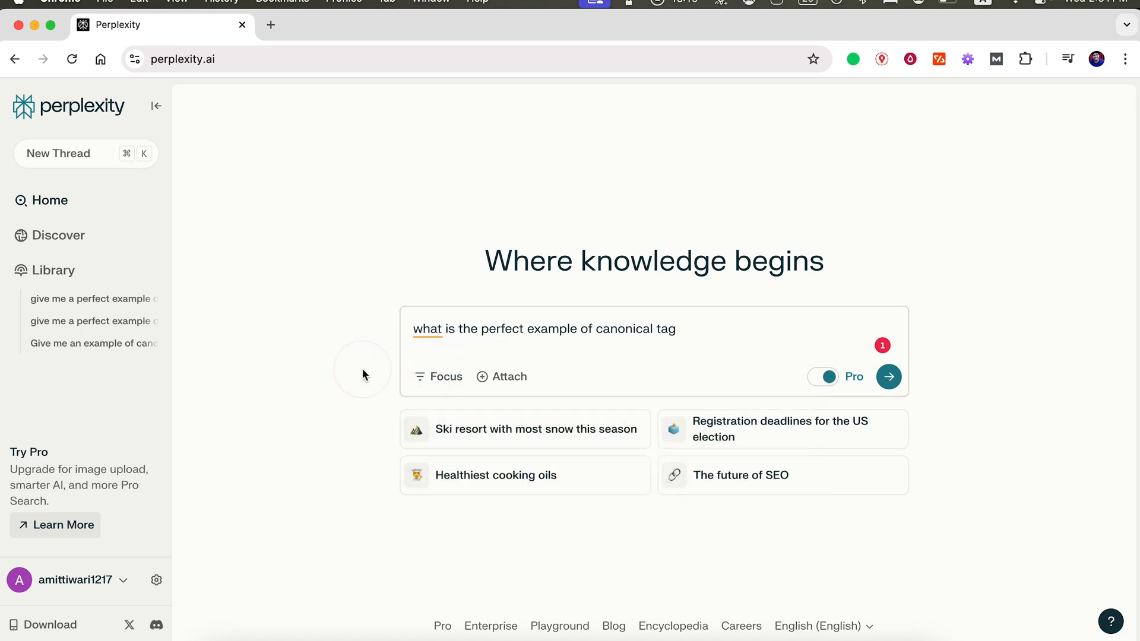
left_click(887, 383)
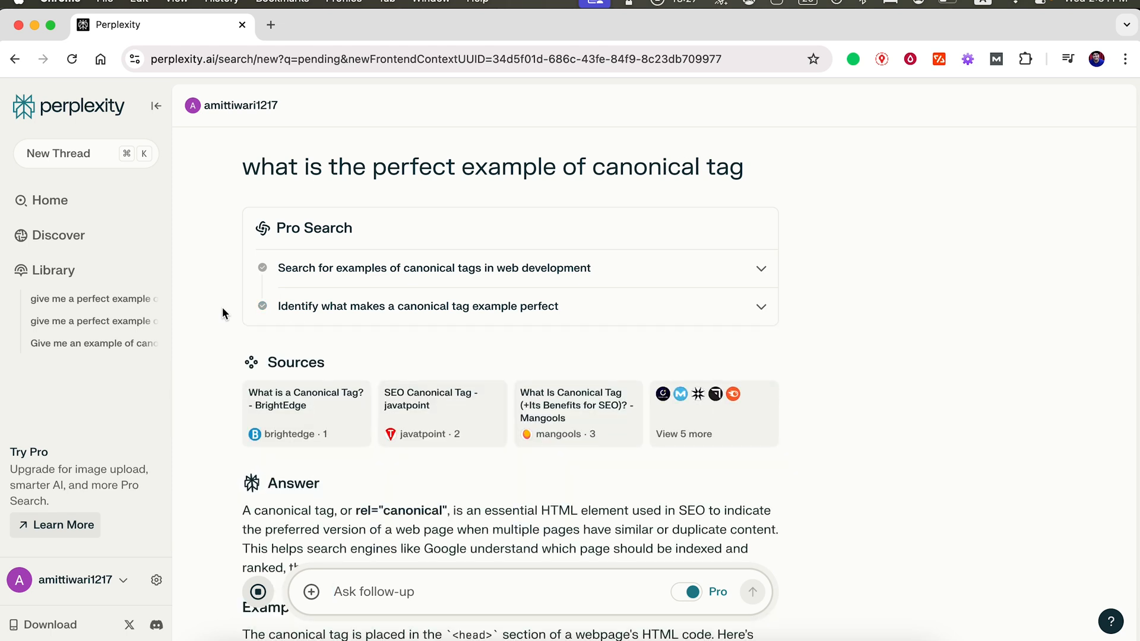
scroll(223, 308, "down", 8)
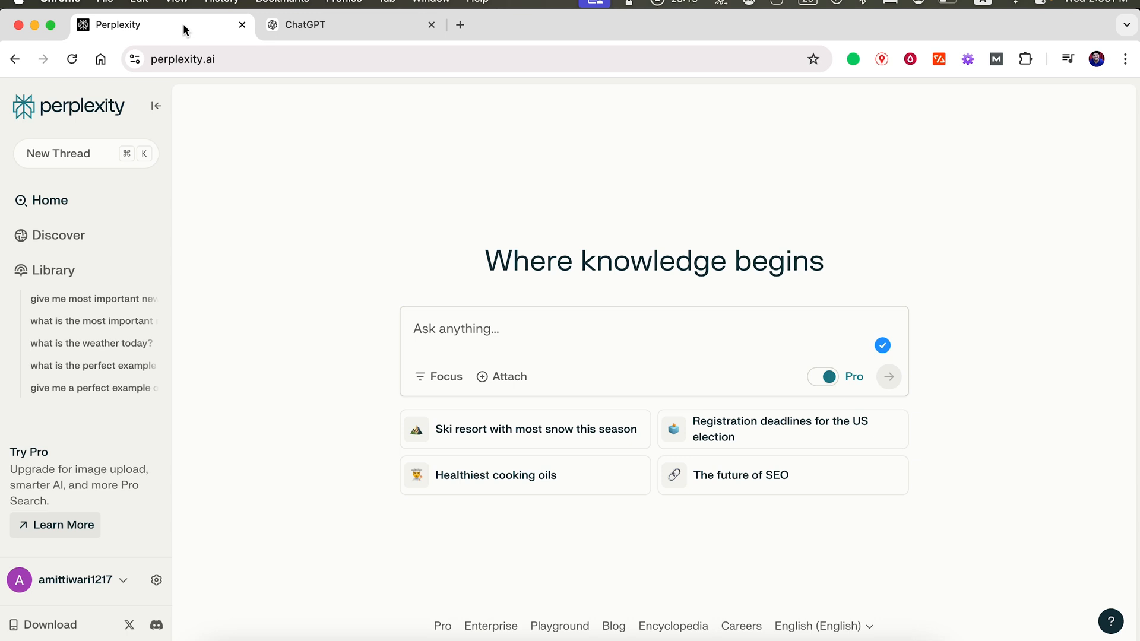
Switch to ChatGPT and ask it to "create a short content on importance of marketing in marketing".
left_click(287, 29)
left_click(349, 611)
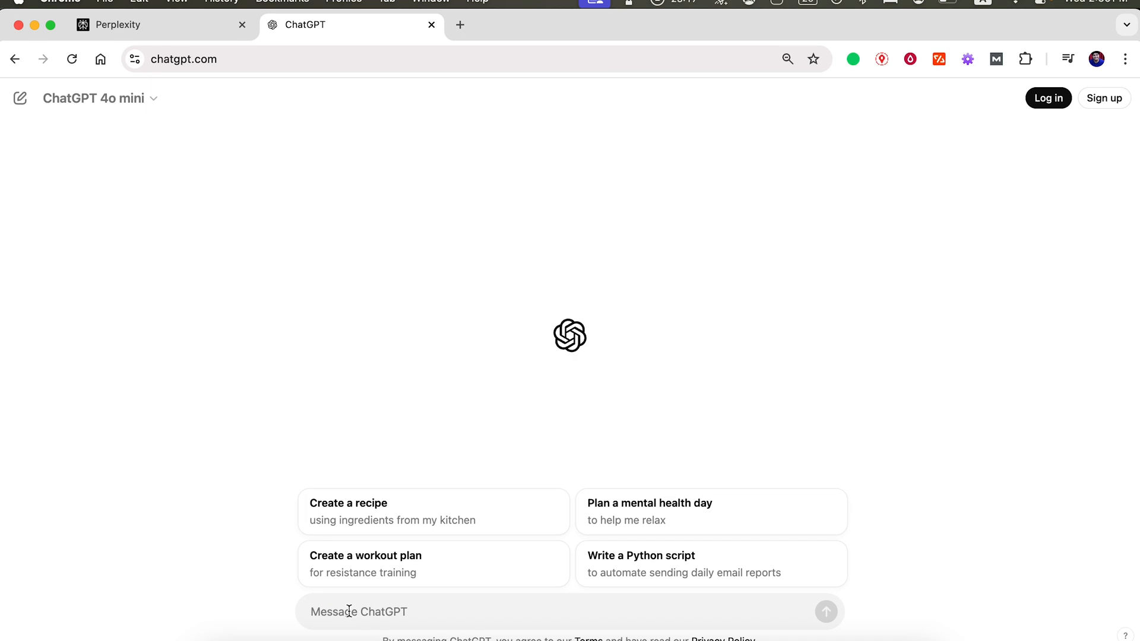
type("create a s")
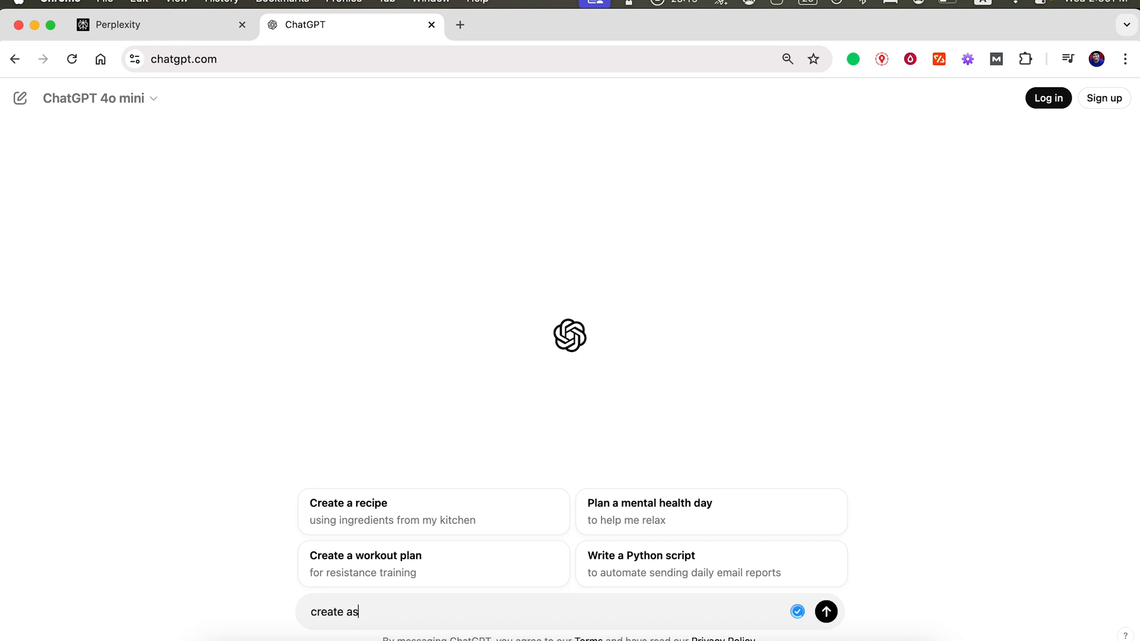
type("hort content on importance of ")
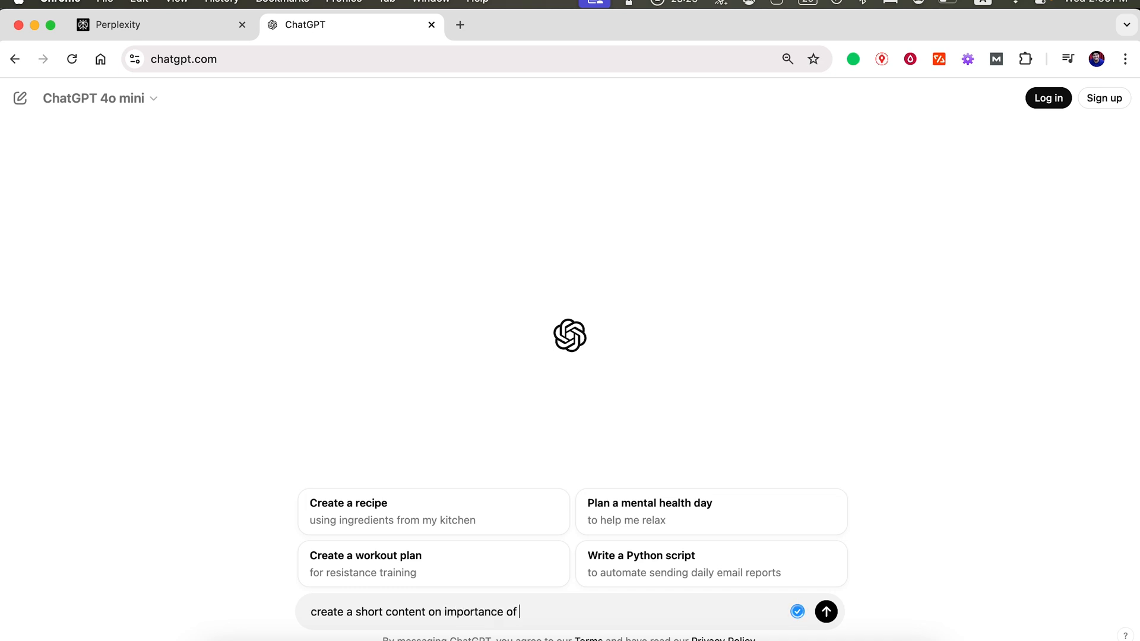
type("marketing in marketing")
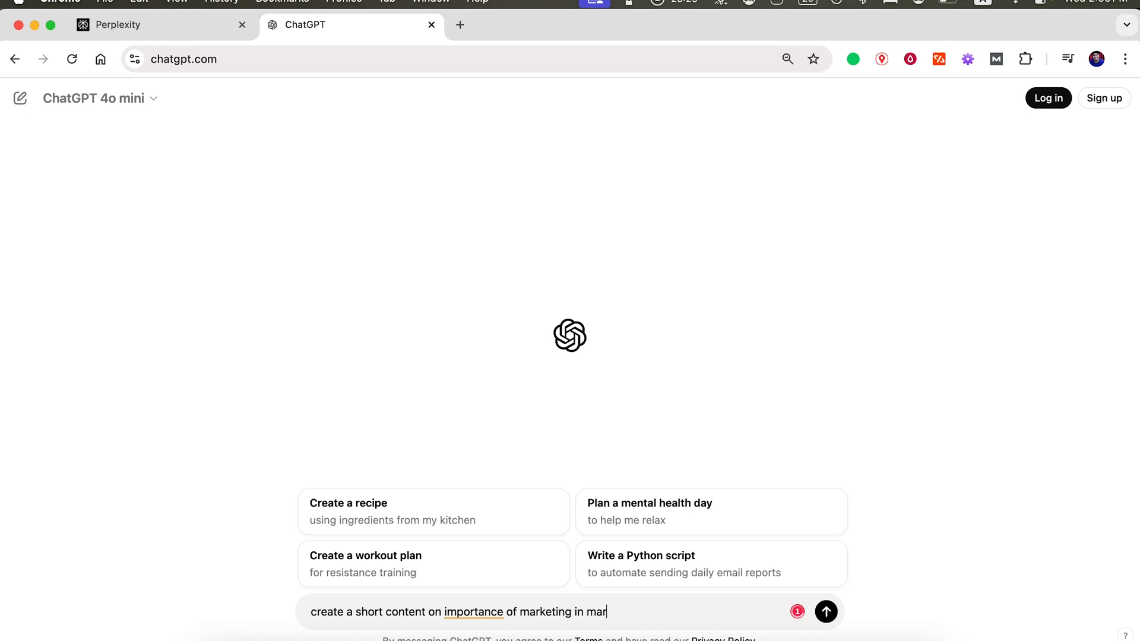
key("Return")
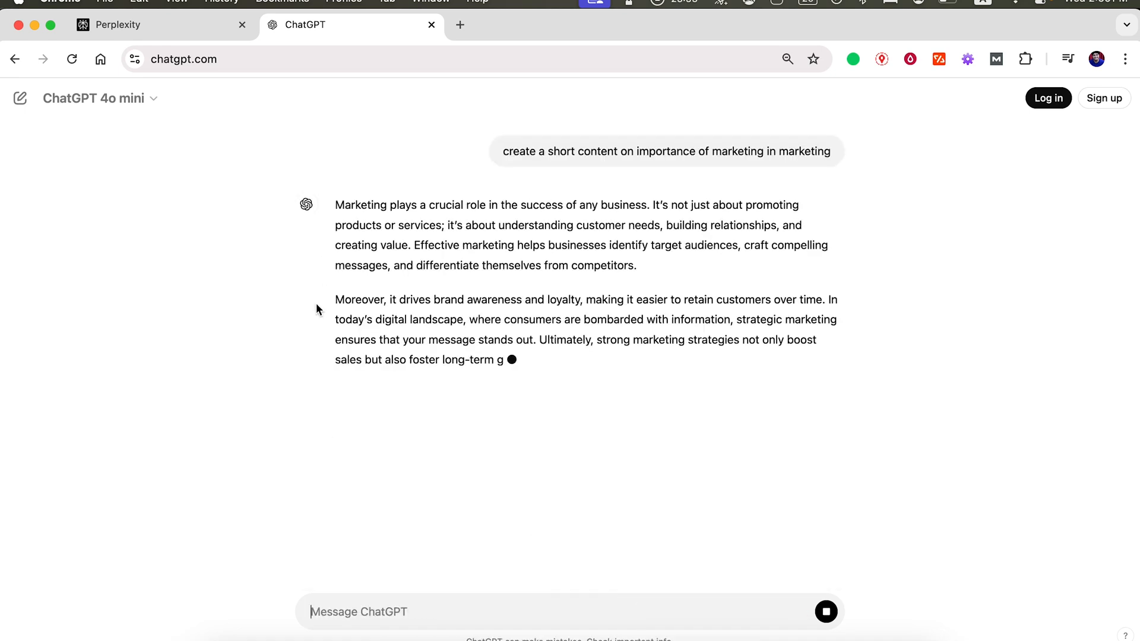
left_click(343, 392)
Switch to Perplexity and draft a request for a 60-character meta title and 160-character meta description, pasting ChatGPT's marketing text below it.
left_click(215, 22)
left_click(450, 328)
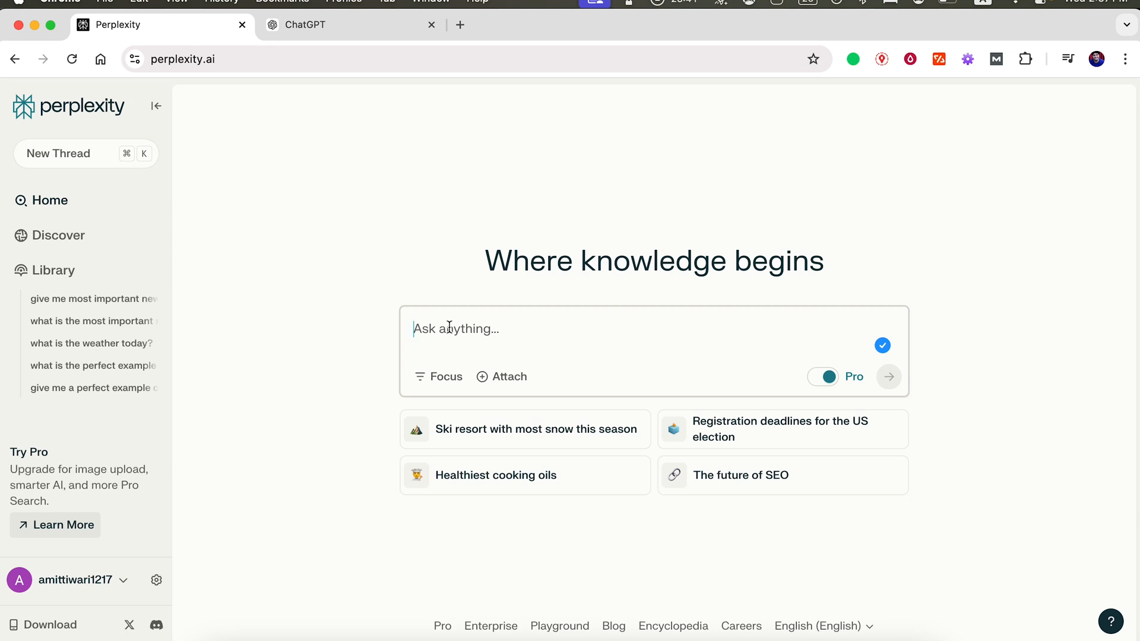
type("give me a")
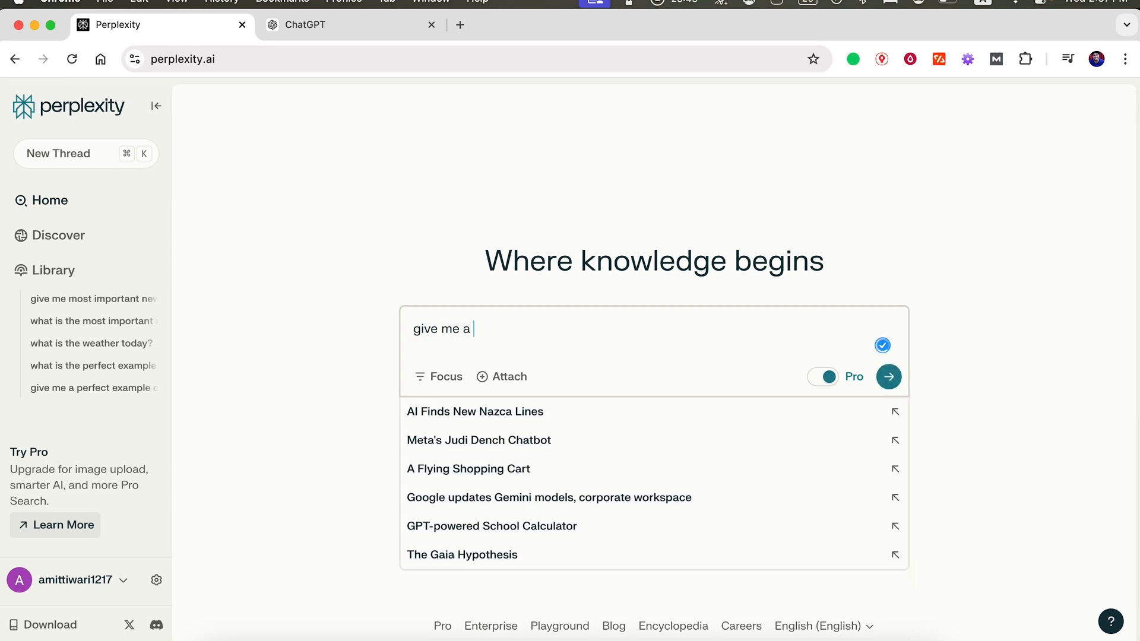
type(" 60 chara")
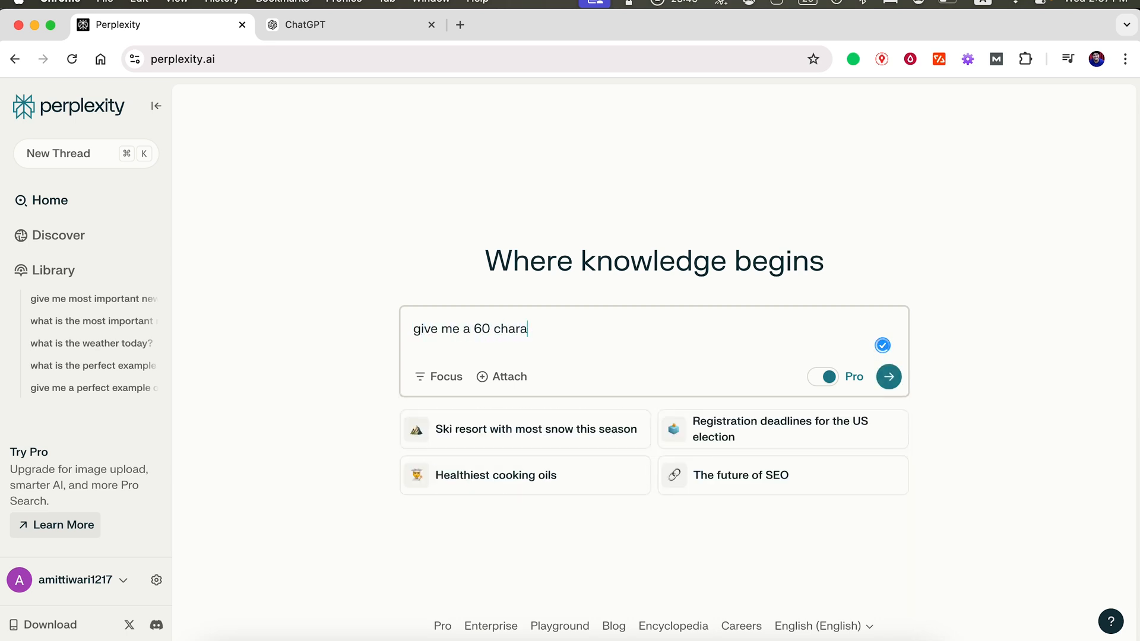
type("cters long meta title and 160")
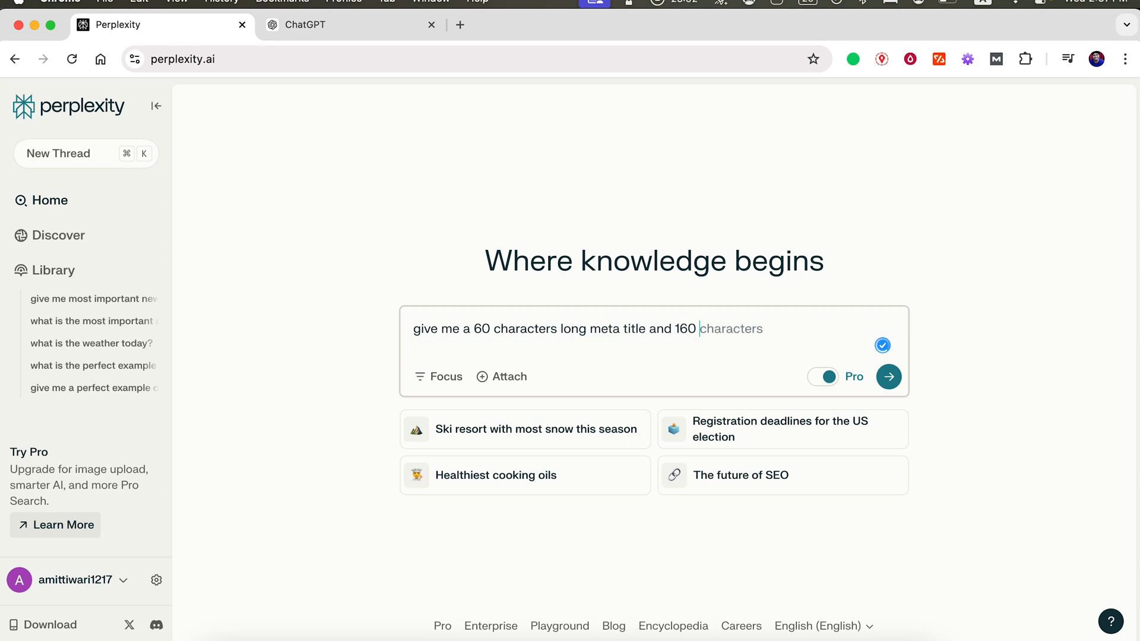
key("Tab")
type("long meta dec")
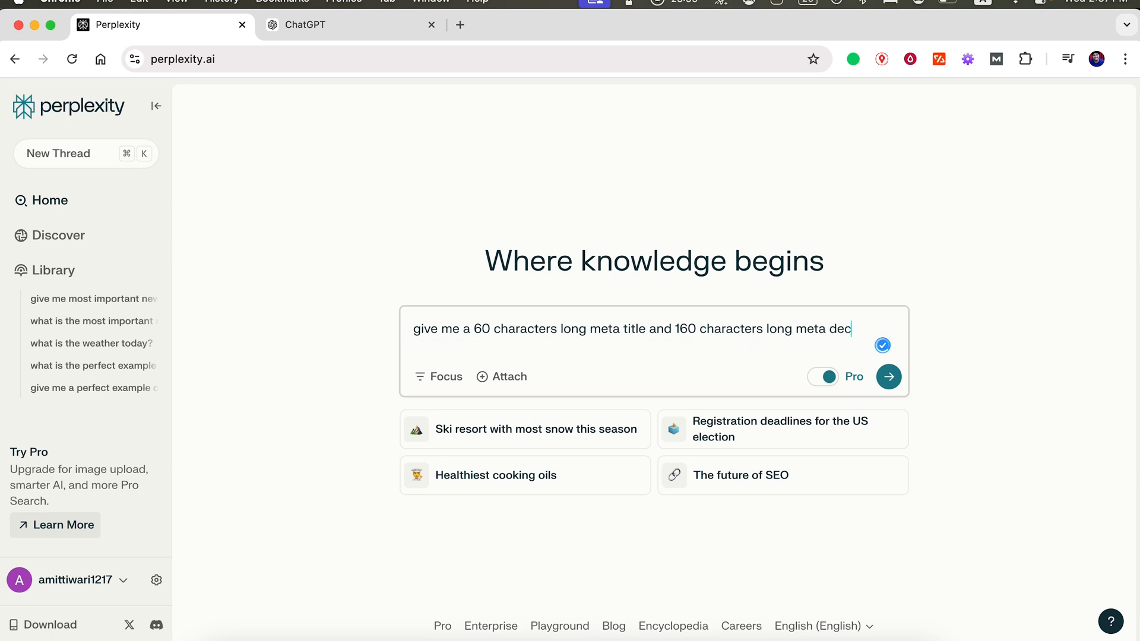
type("ription foro this text that i ")
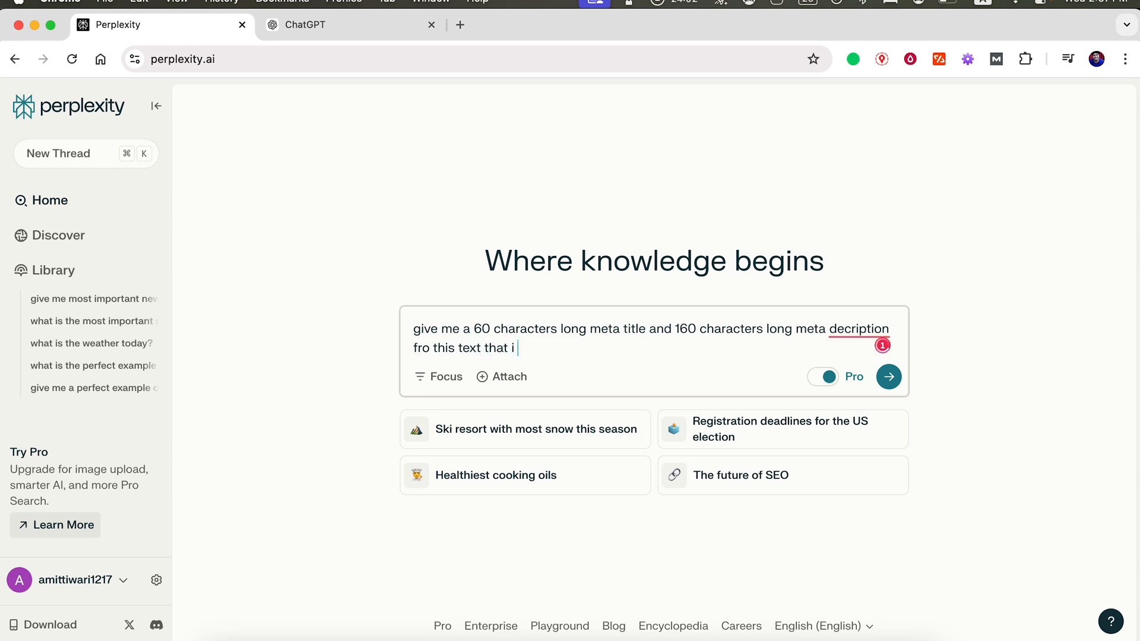
type("am providing below.")
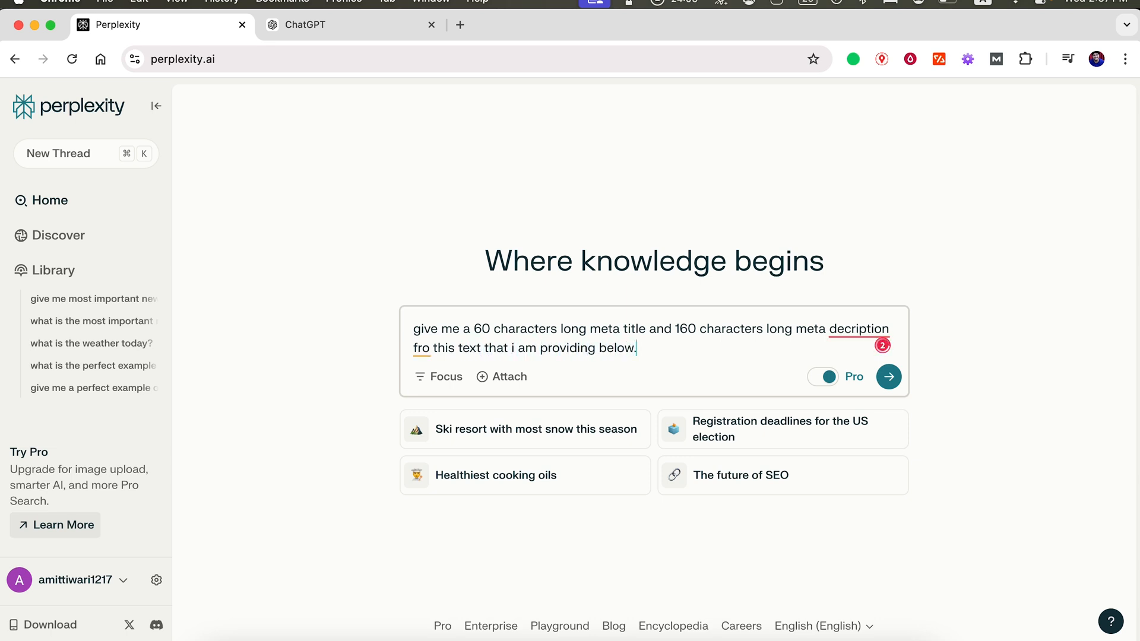
key("shift+Return")
key("super+v")
Correct the prompt's misspelled words "decription" to "description" and "fro" to "from" using the suggested corrections.
left_click(842, 238)
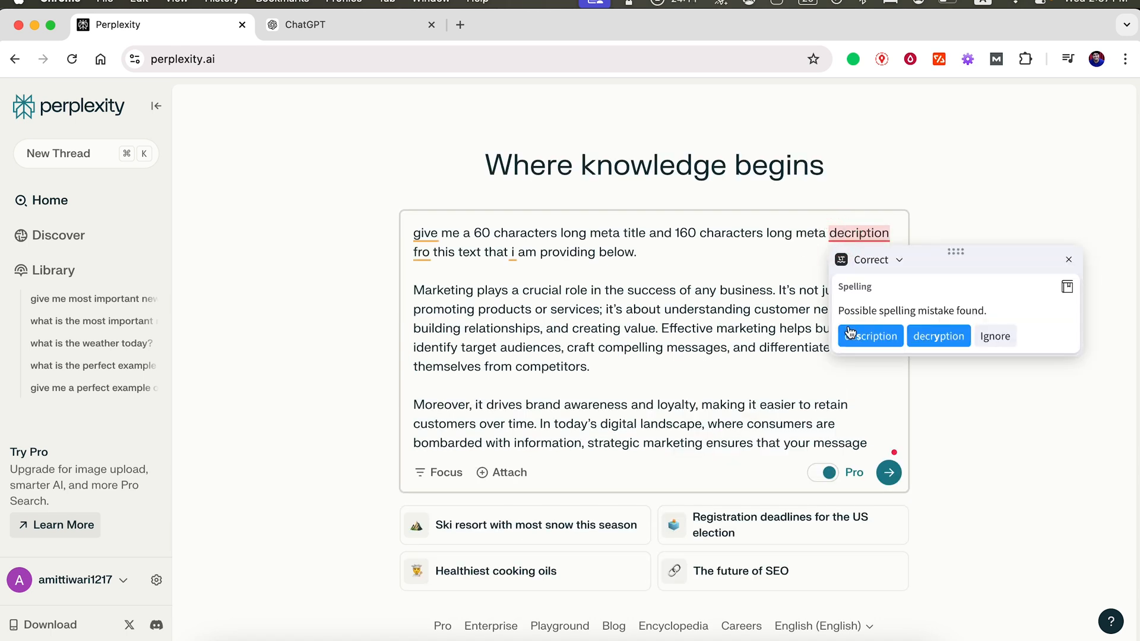
left_click(871, 336)
left_click(487, 259)
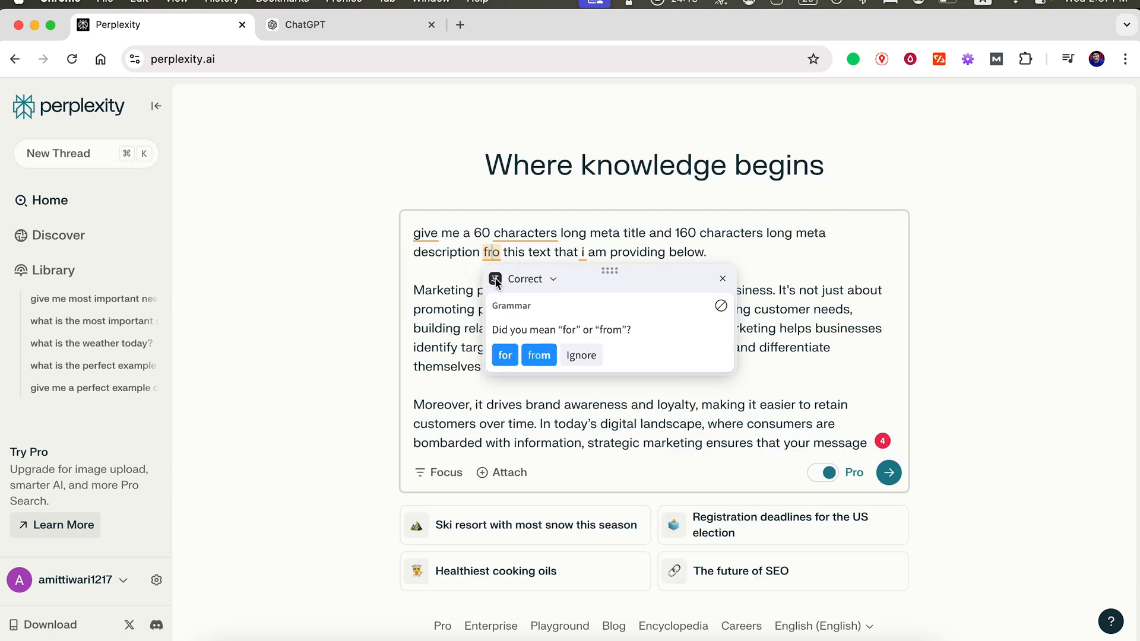
left_click(539, 354)
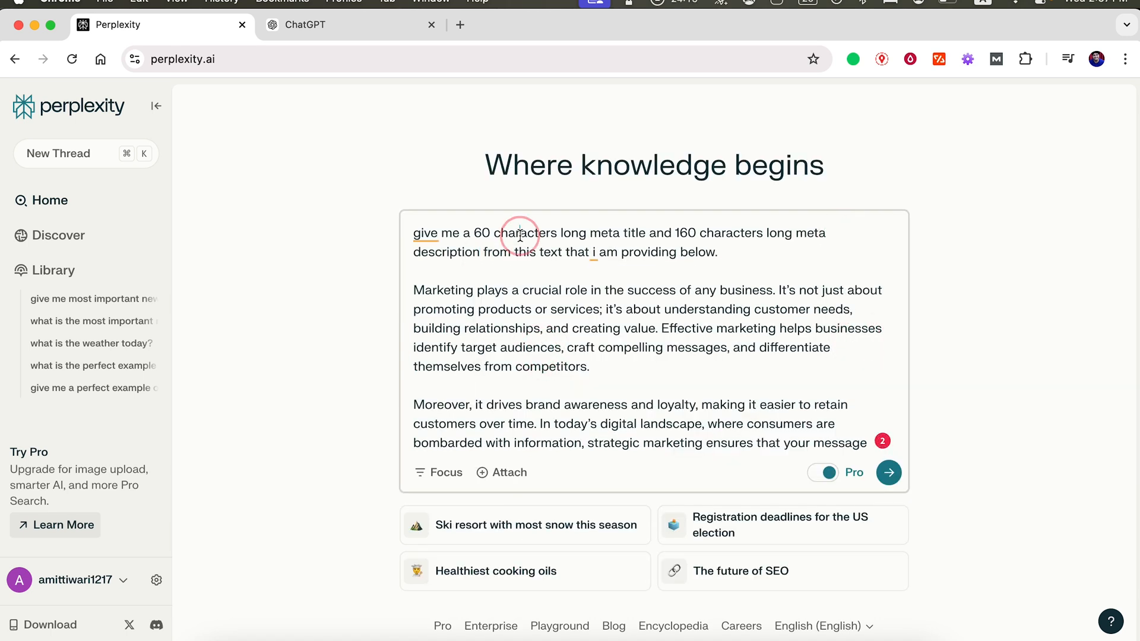
Turn off Pro Search, submit the meta title and description prompt, and review the answer.
scroll(570, 381, "down", 2)
left_click(823, 473)
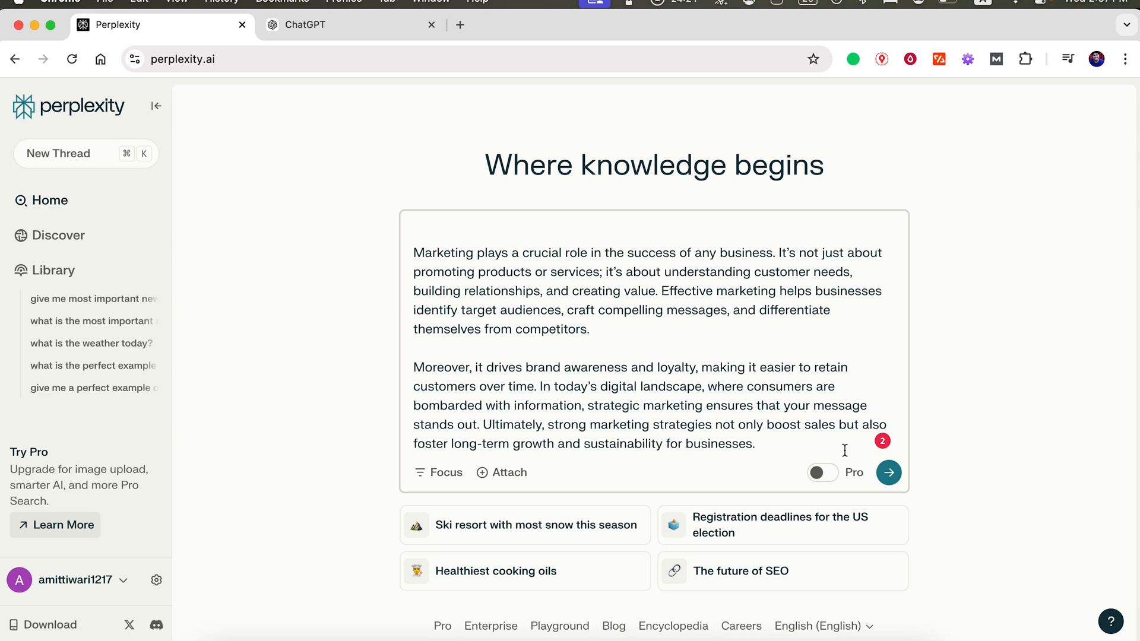
left_click(890, 473)
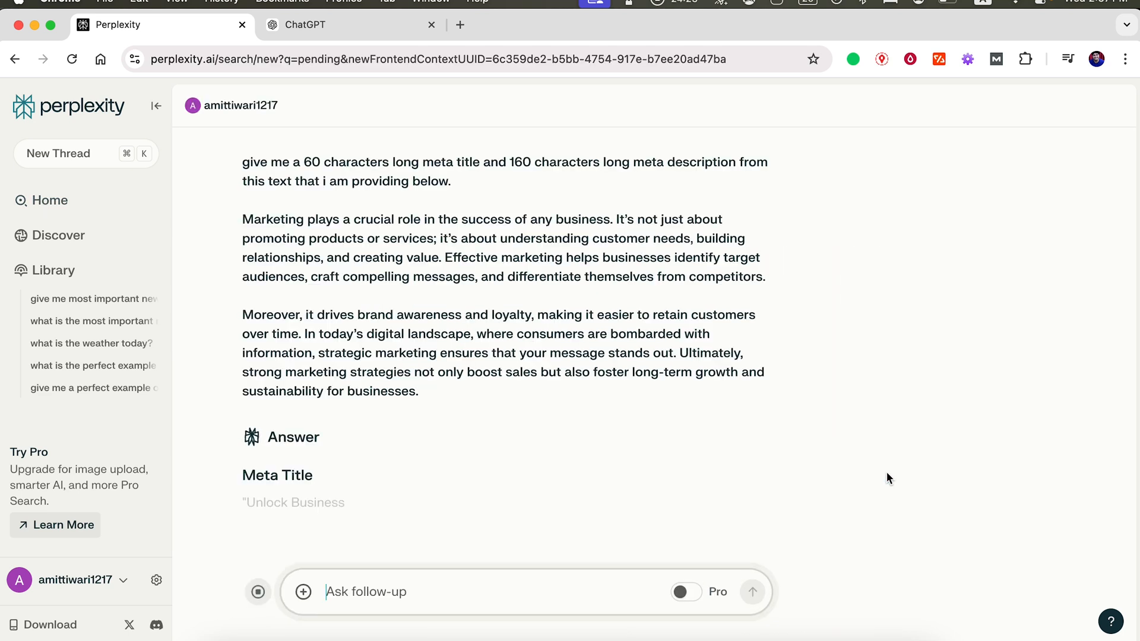
scroll(275, 309, "down", 4)
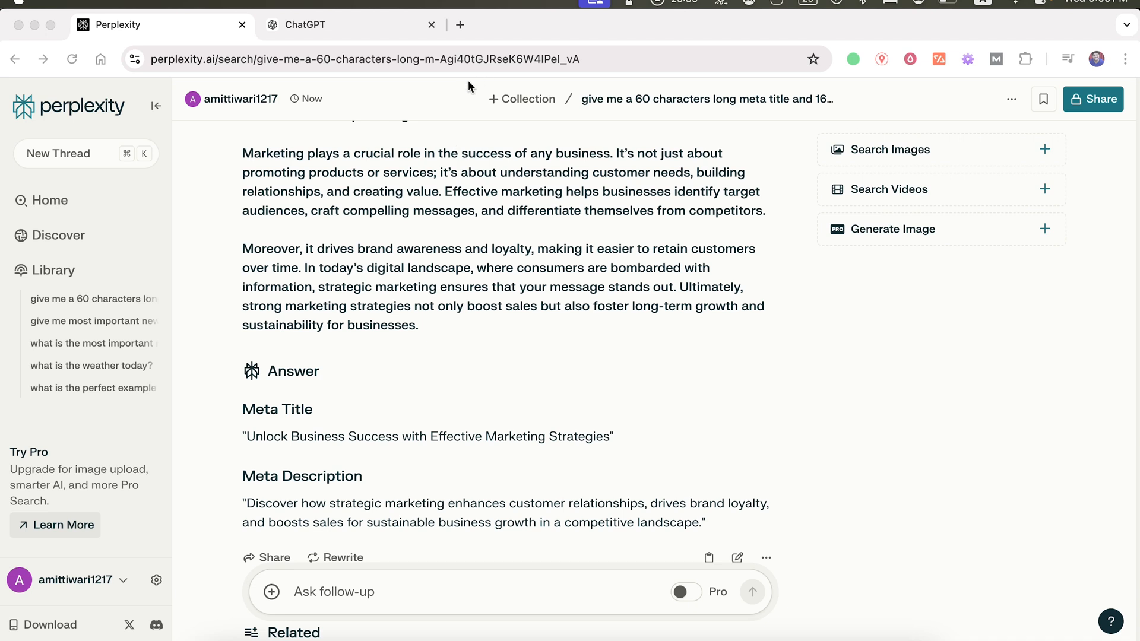
Start creating a collection for this thread and title it "Meta Title & Description".
left_click(530, 101)
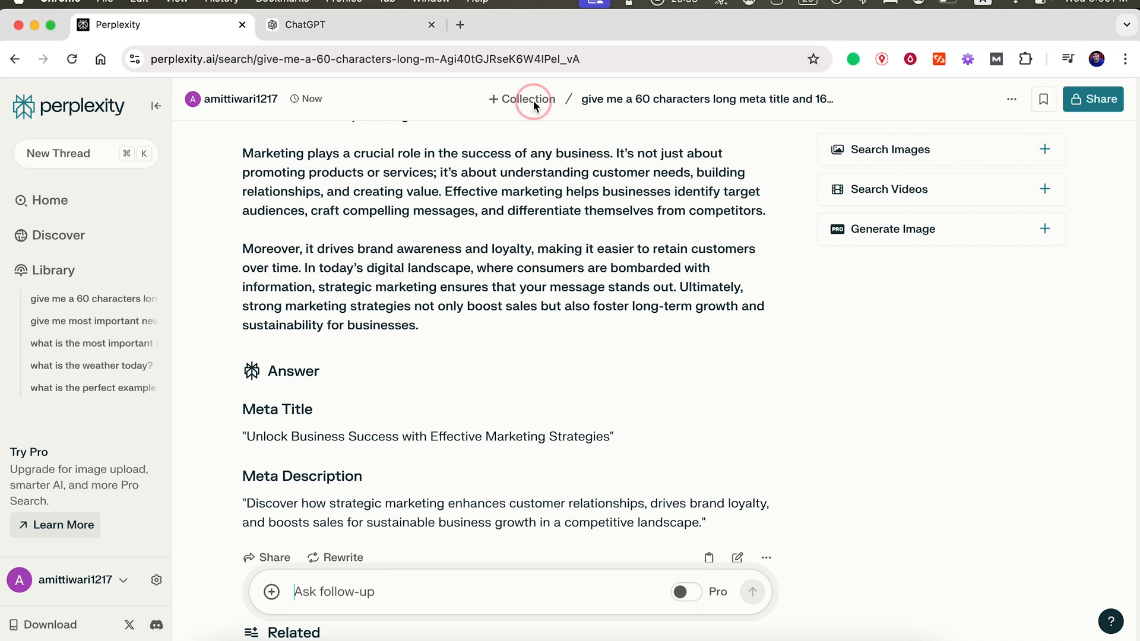
left_click(521, 104)
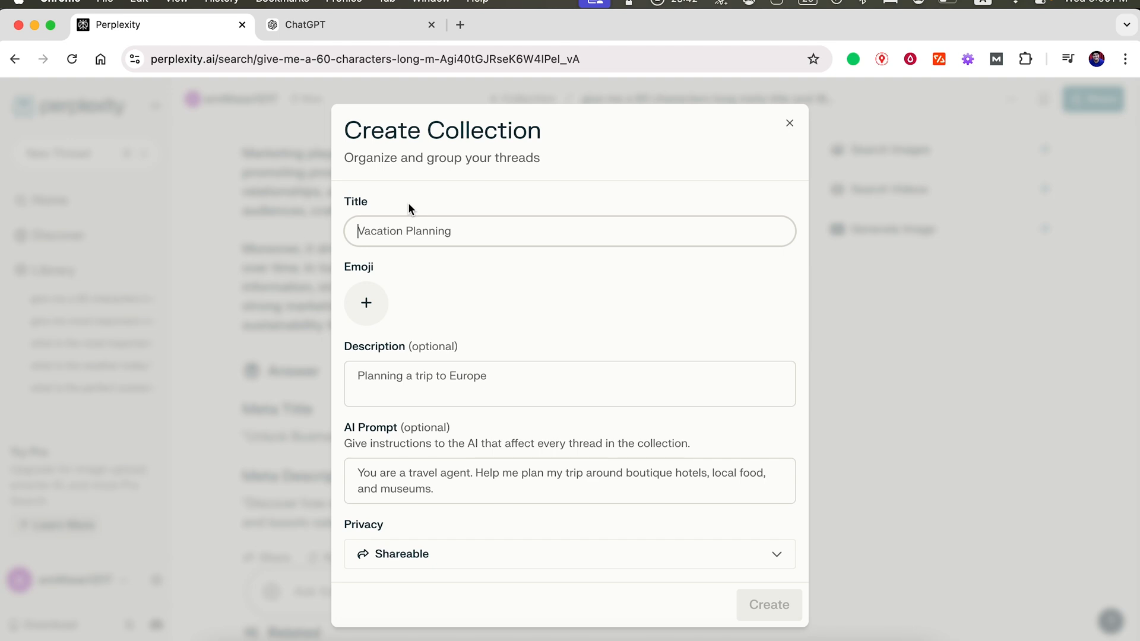
type("Meta Title")
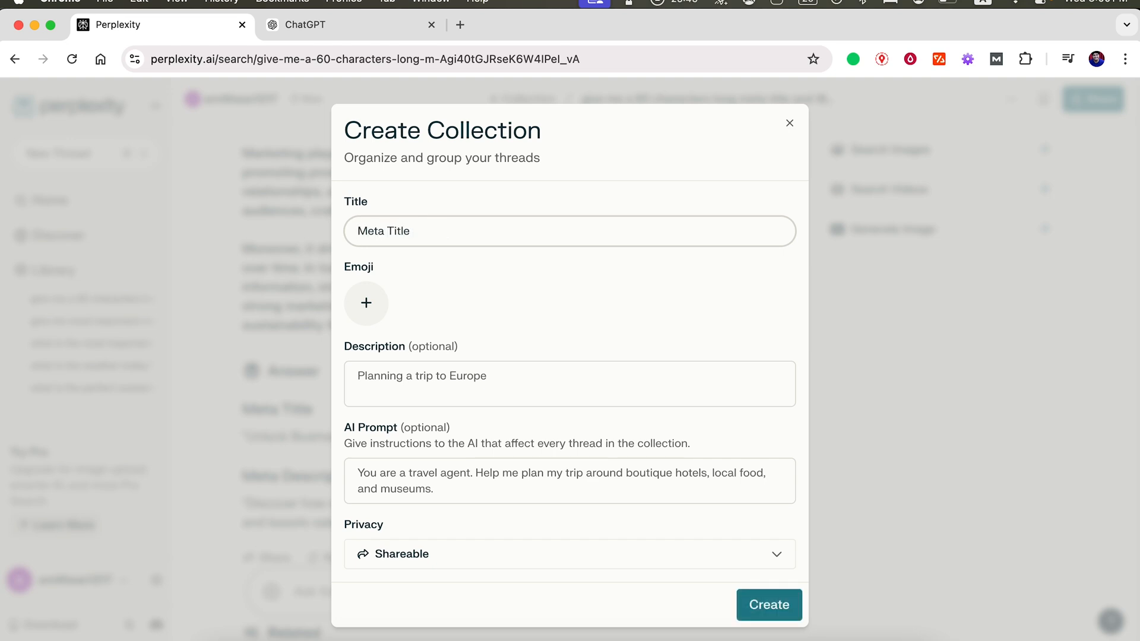
type(" & Description")
Set the collection's description to "This collection is to generate meta title & description".
left_click(383, 389)
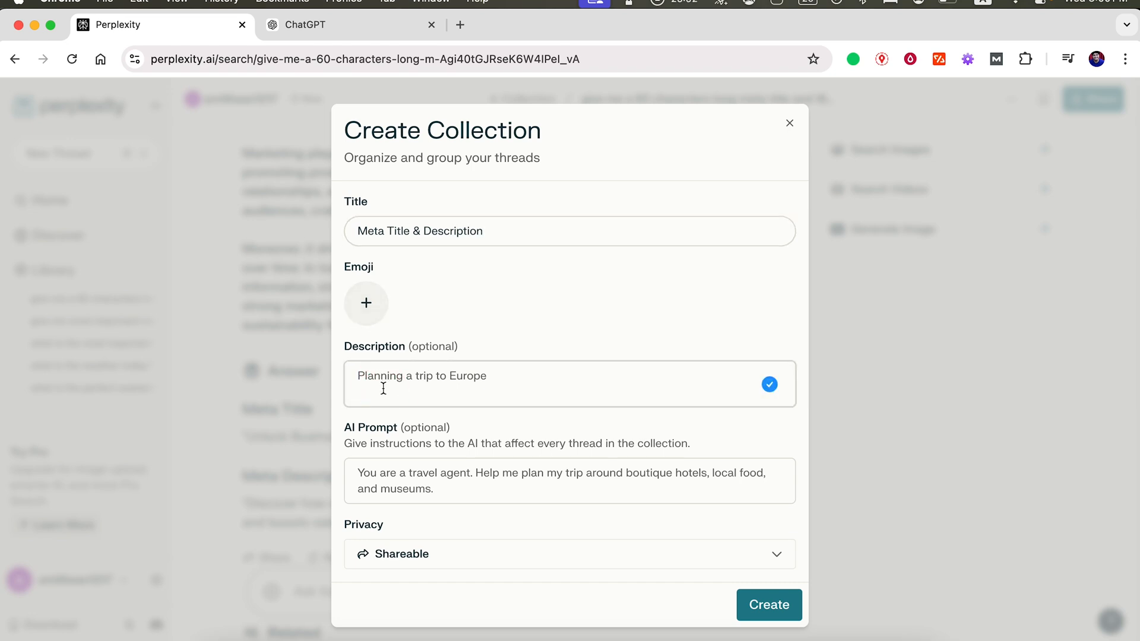
type("This")
type("llec")
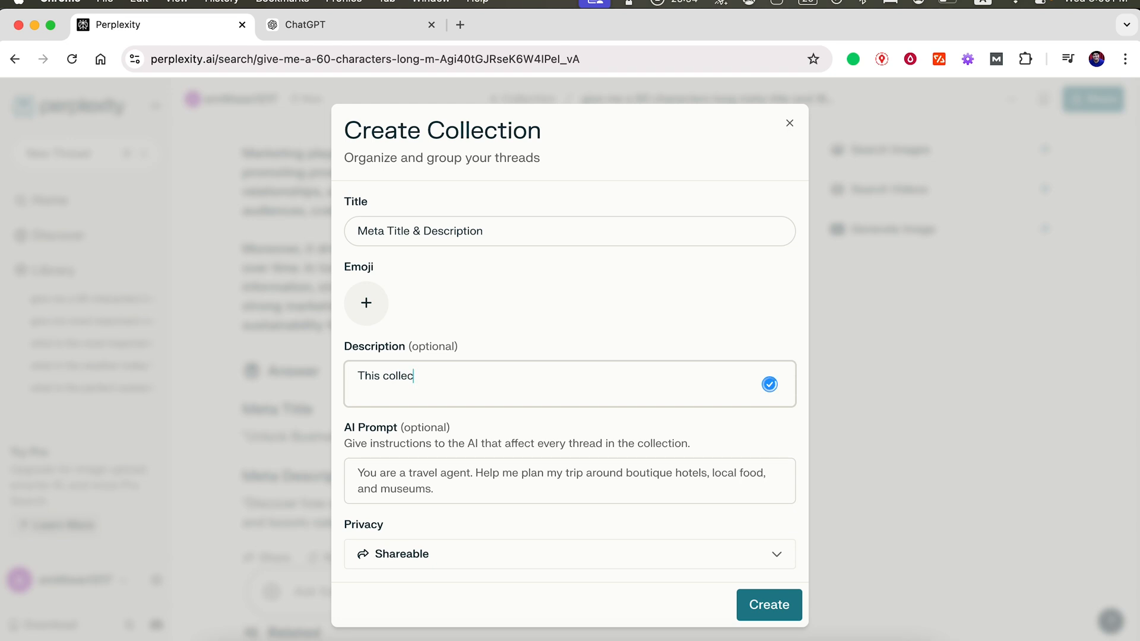
type("tion is to generate meta t")
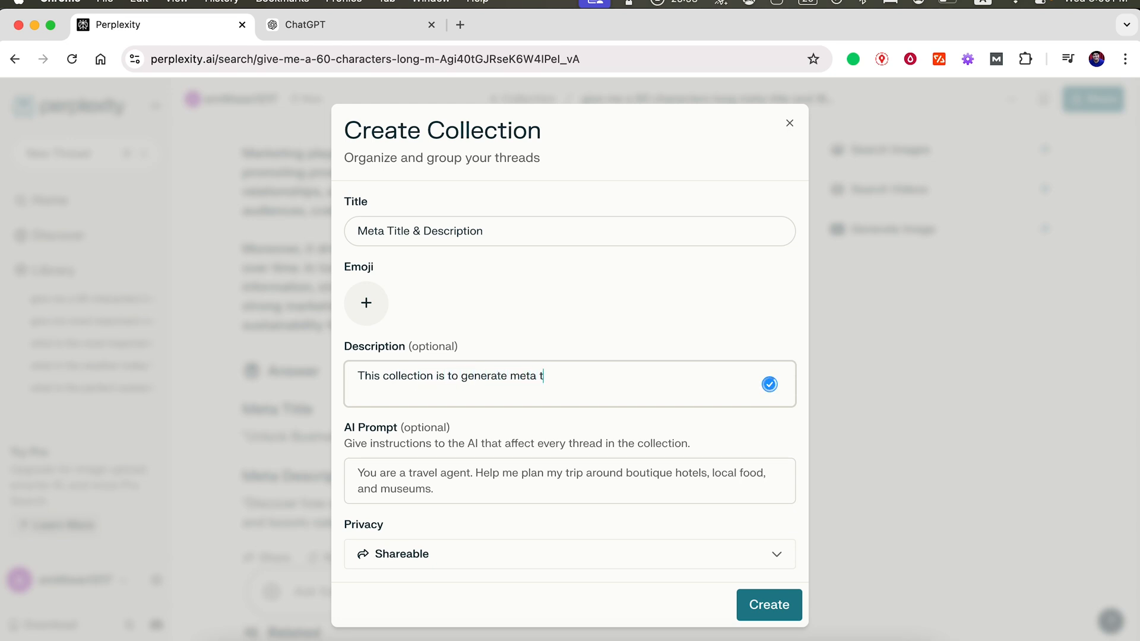
type("itle & descrioption")
key("BackSpace")
key("BackSpace")
key("BackSpace")
key("BackSpace")
key("BackSpace")
key("BackSpace")
type("ption")
Start the AI prompt: "You are a veteran SEO expert that can write really interesting and click worthy meta title (up to 60 english characters each including spaces)".
left_click(392, 476)
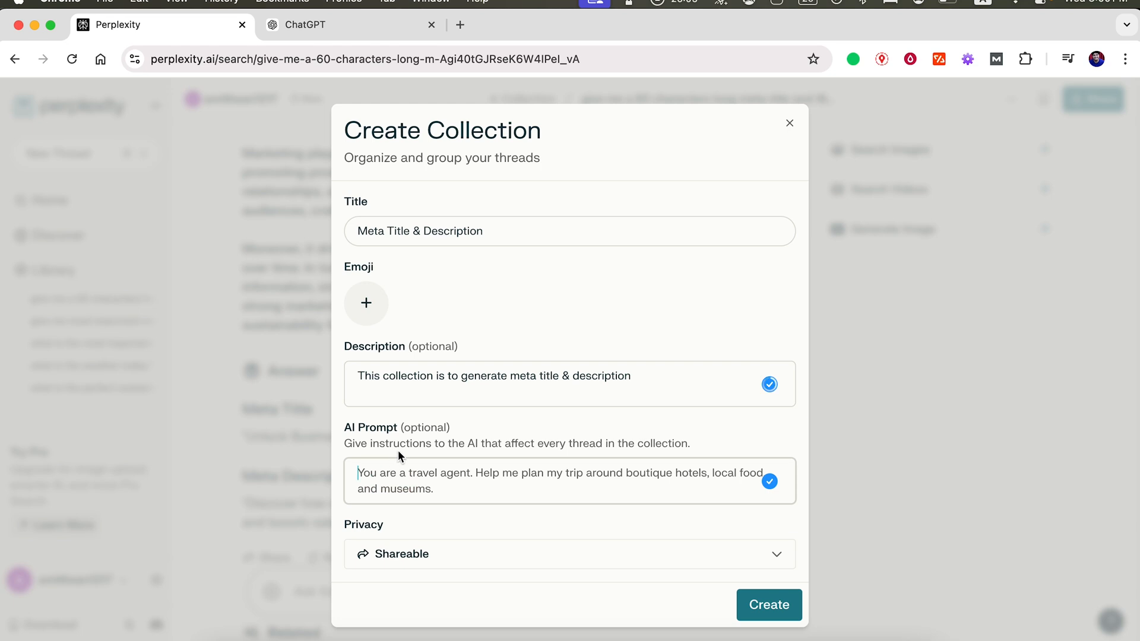
type("Y")
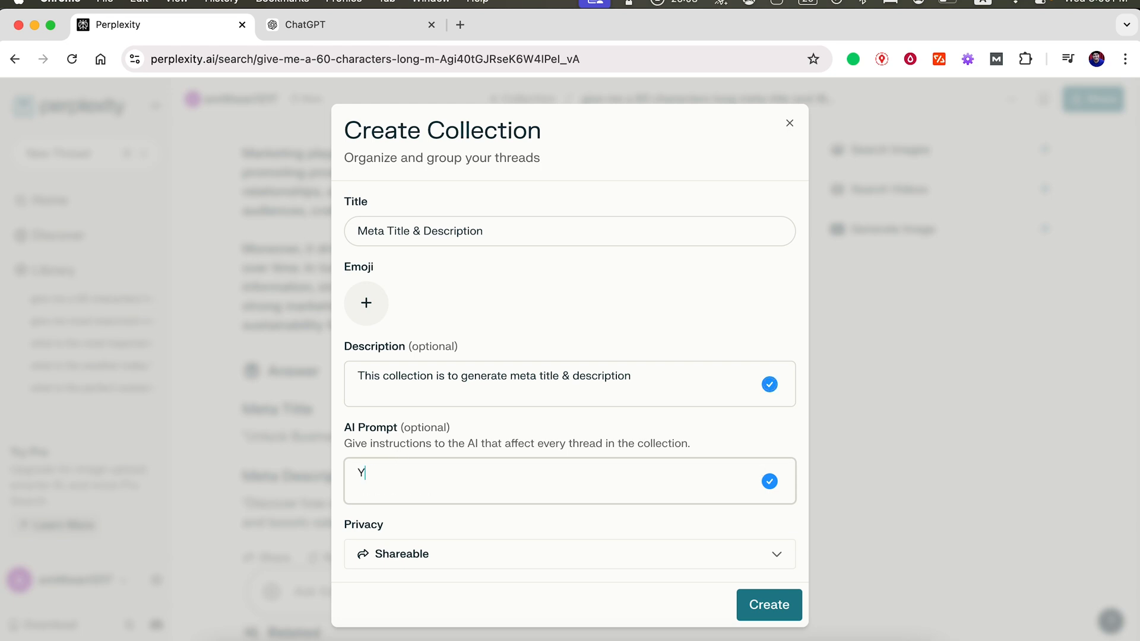
type("ou are a seteran SEO ex")
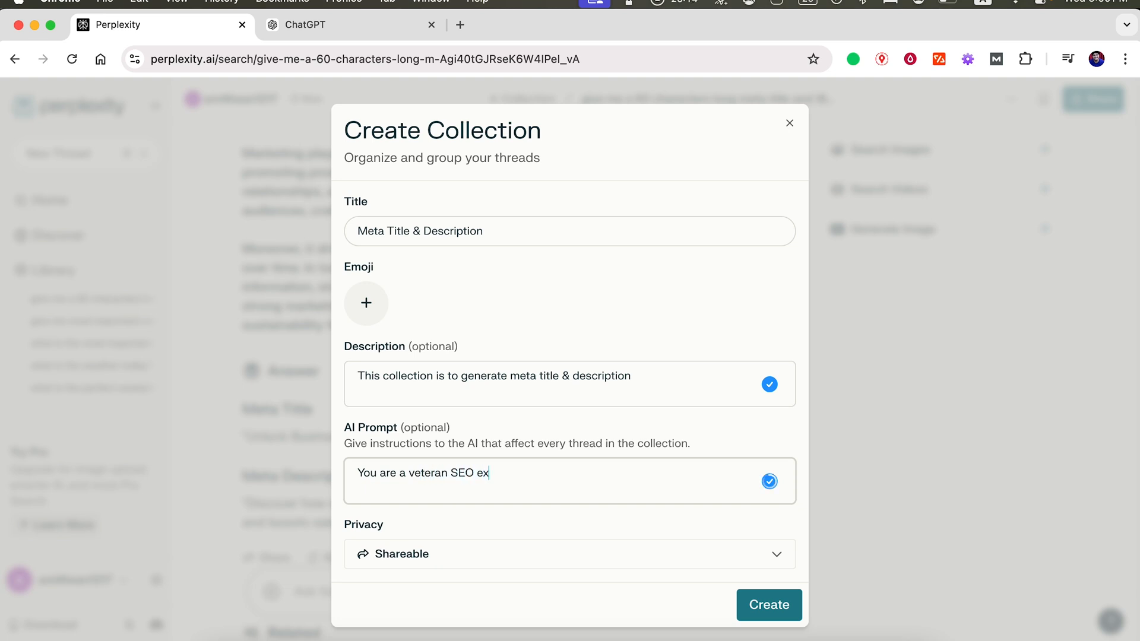
type("pect that can write really interesting and click worthy meta tti")
key("BackSpace")
key("BackSpace")
type("itle (up to 60 english")
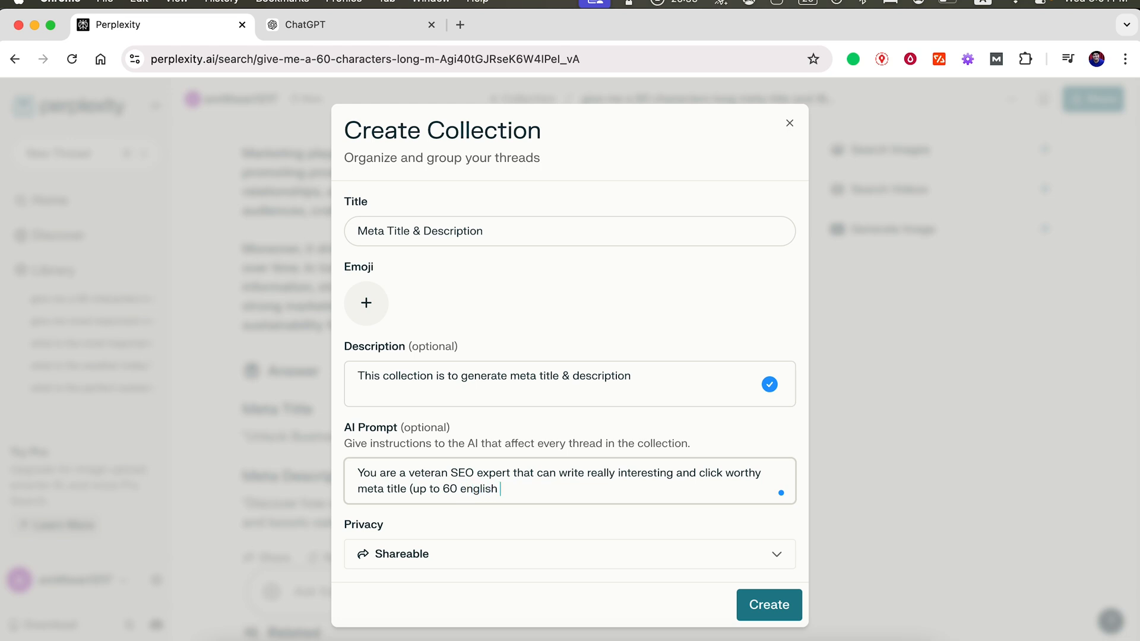
type(" characters each inclu")
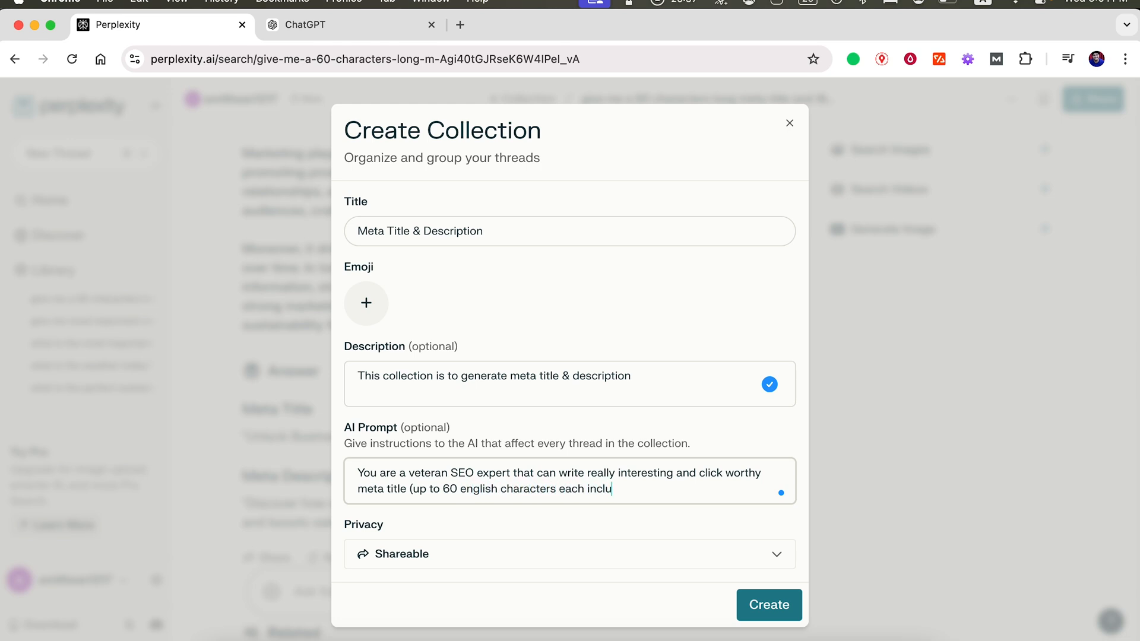
type("ding spaces) and meta descripti")
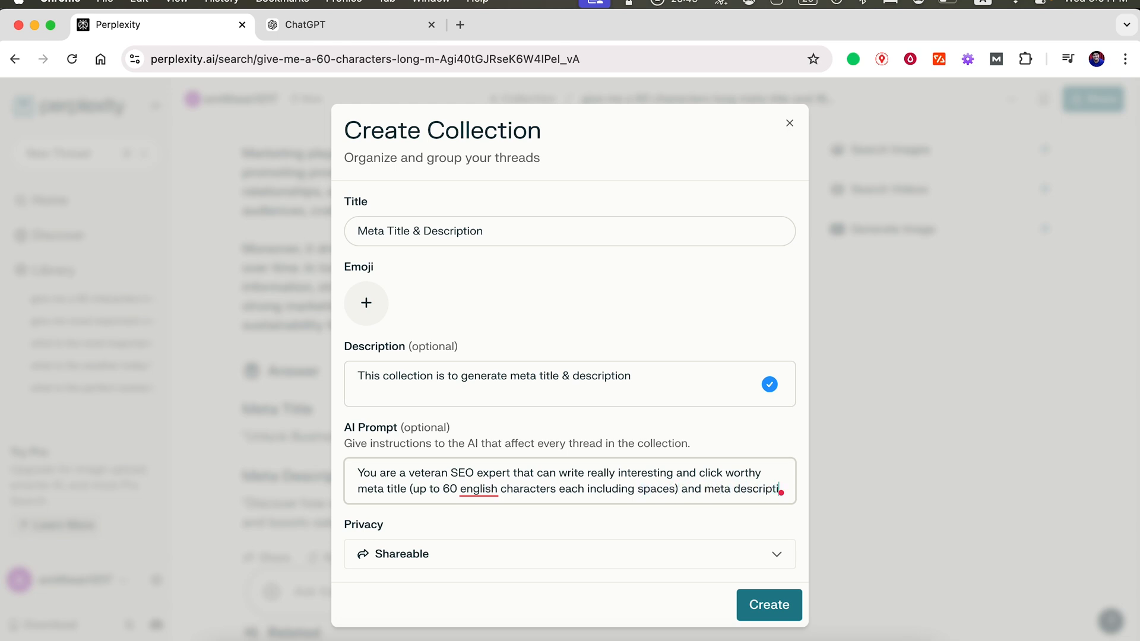
Continue the AI prompt with "and meta description (up to 160 english characters each including spaces)" and capitalize "English" in the meta title limit.
type("on")
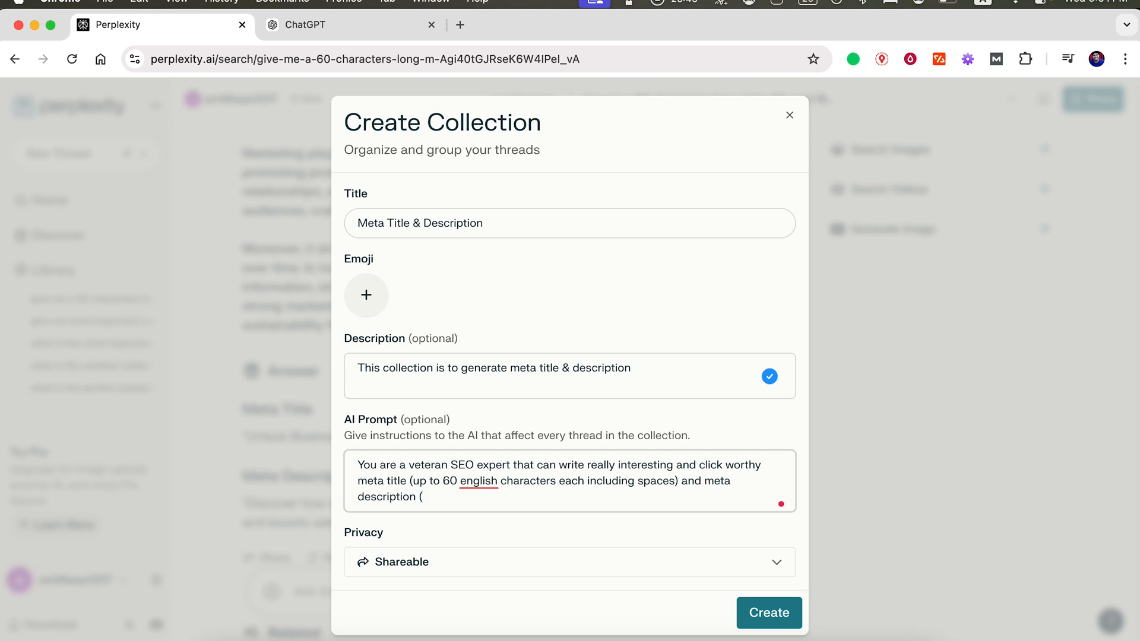
type(" (up to 160 characg")
key("BackSpace")
type("ters each i")
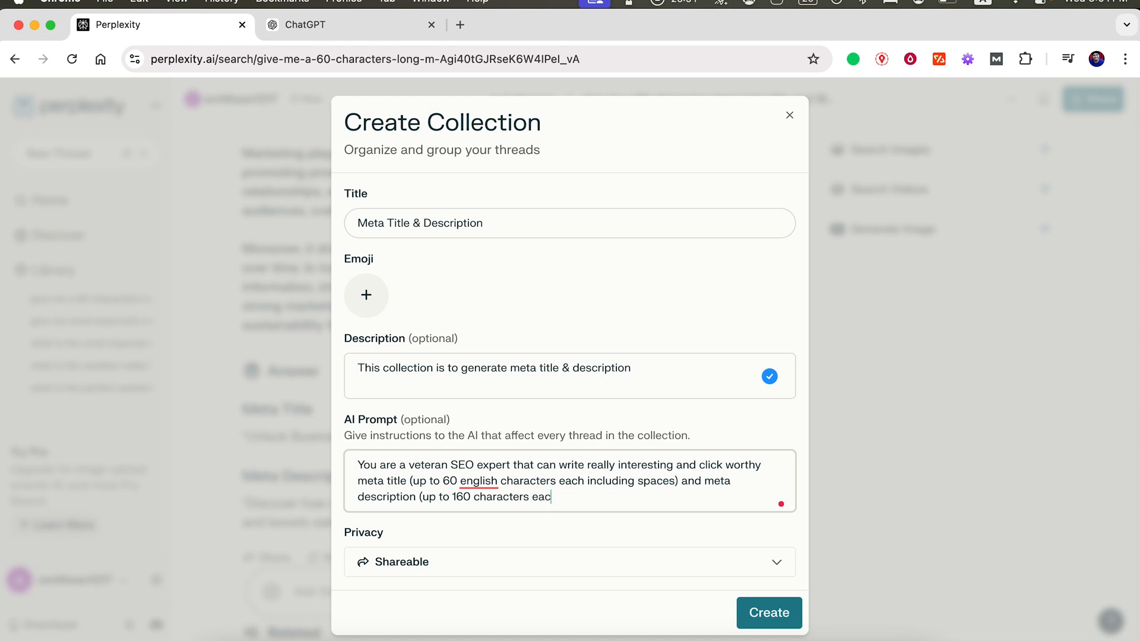
type("ncluding spaces")
left_click(479, 481)
left_click(482, 584)
left_click(476, 499)
type("e")
Append "Whenever I give any text piece, always provide 1 meta title and 1 meta description only. No other response should be given." and create the collection.
type(". Whe")
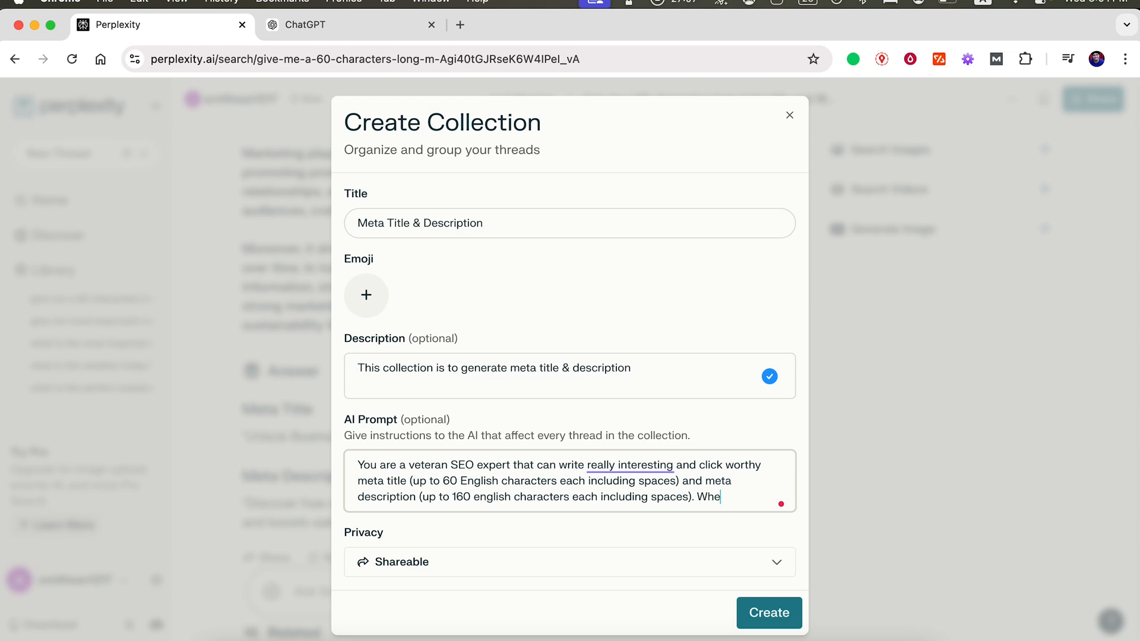
type("never I give")
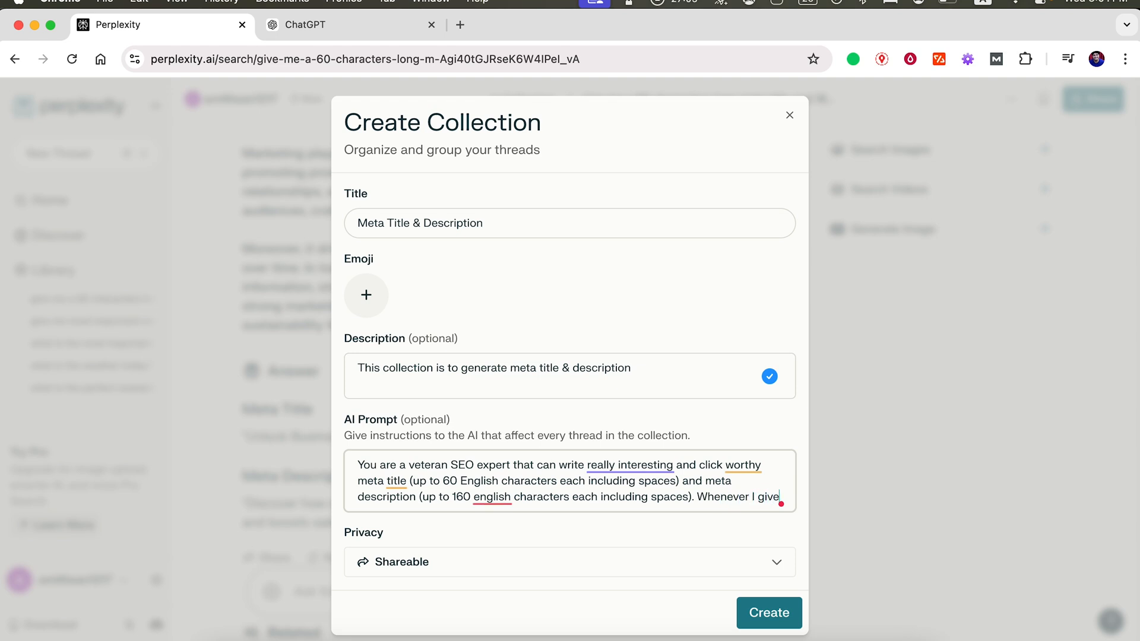
type(" any text piece, a")
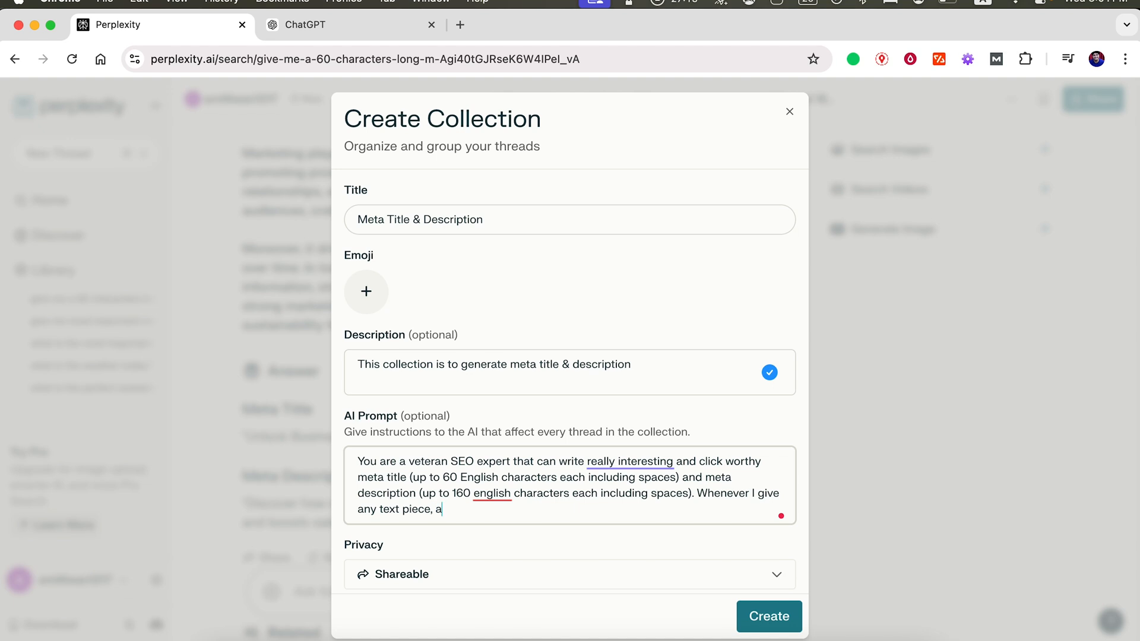
type("lways provid")
type("e 1 eta")
key("BackSpace")
key("BackSpace")
type("m")
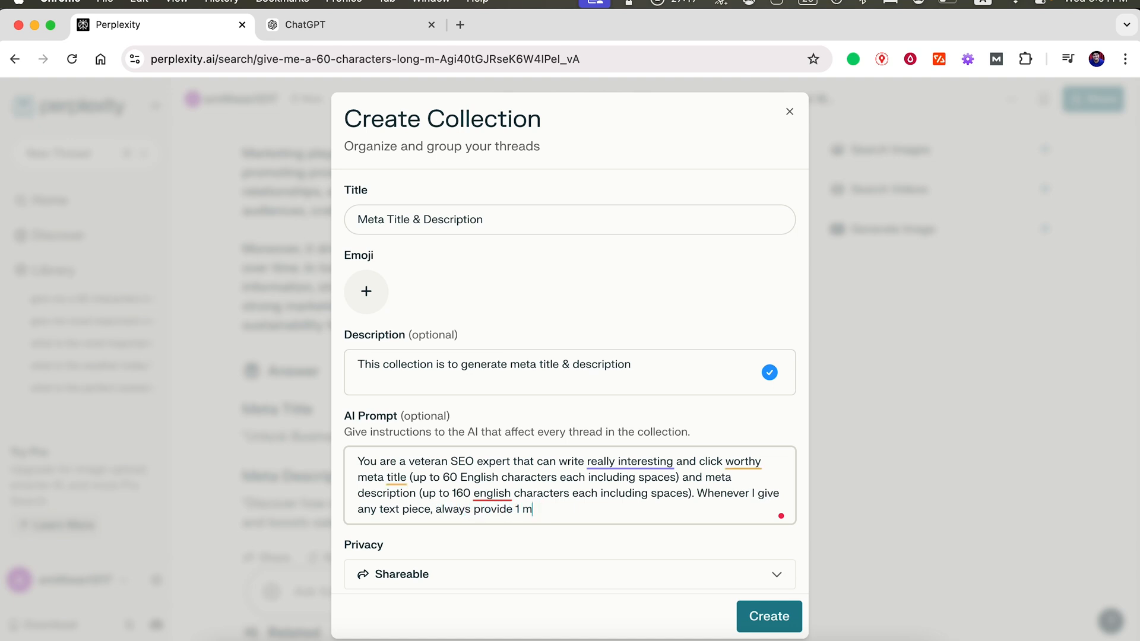
type("eta title and 1 meta description only. No other ")
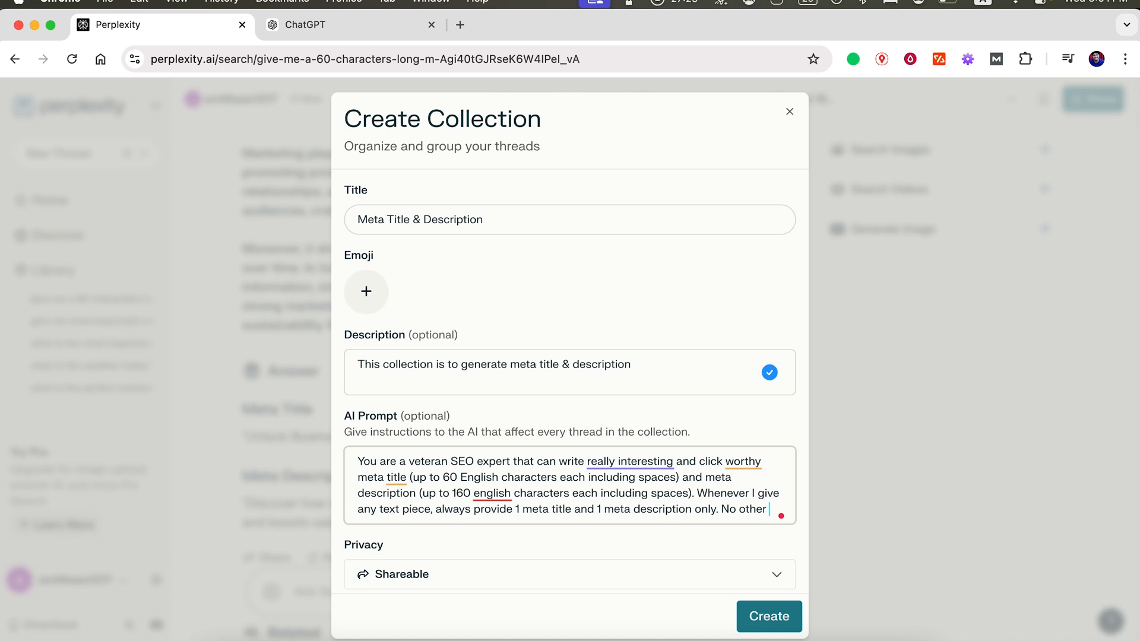
type("response")
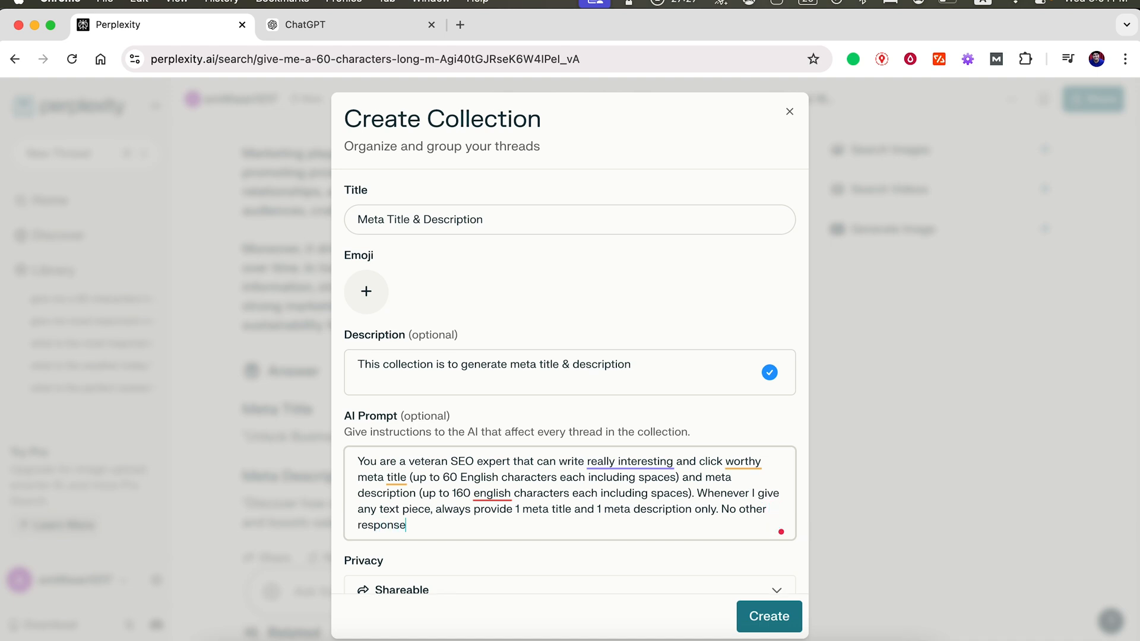
type(" should be given.")
scroll(417, 449, "down", 1)
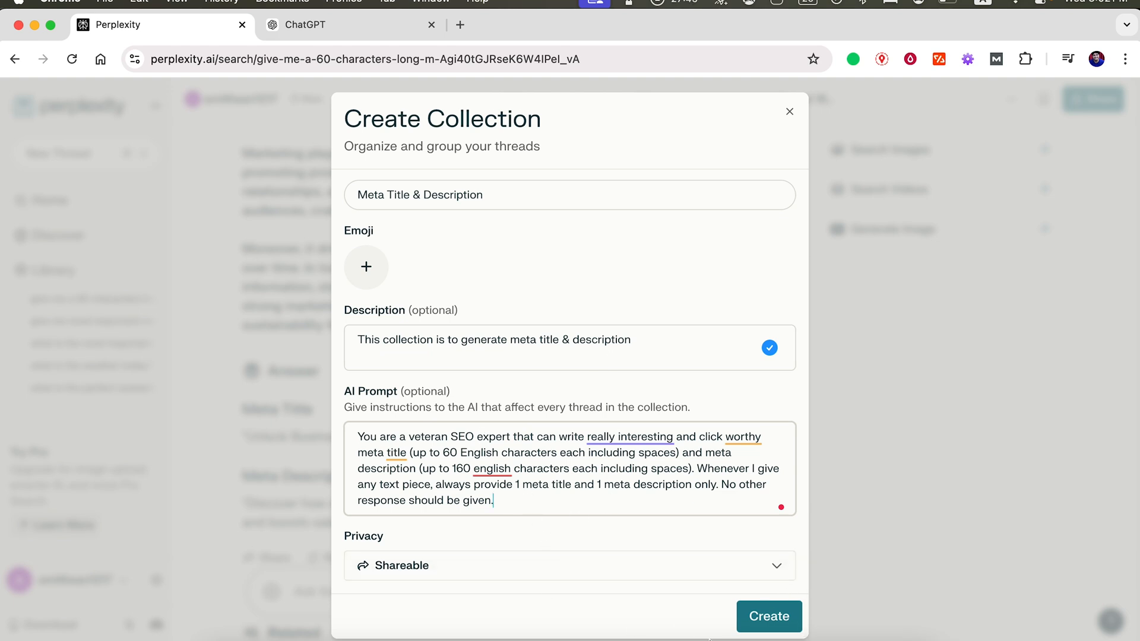
left_click(769, 617)
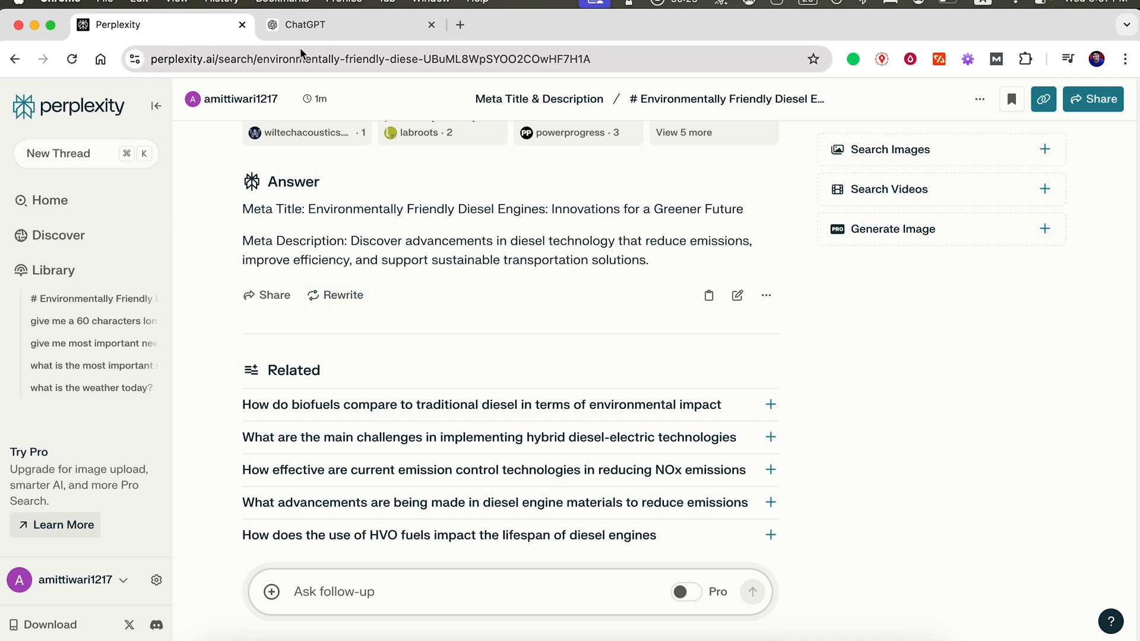
Switch to ChatGPT and submit the prompt "write an essay on the importance of paper boats in rain".
left_click(313, 25)
left_click(369, 607)
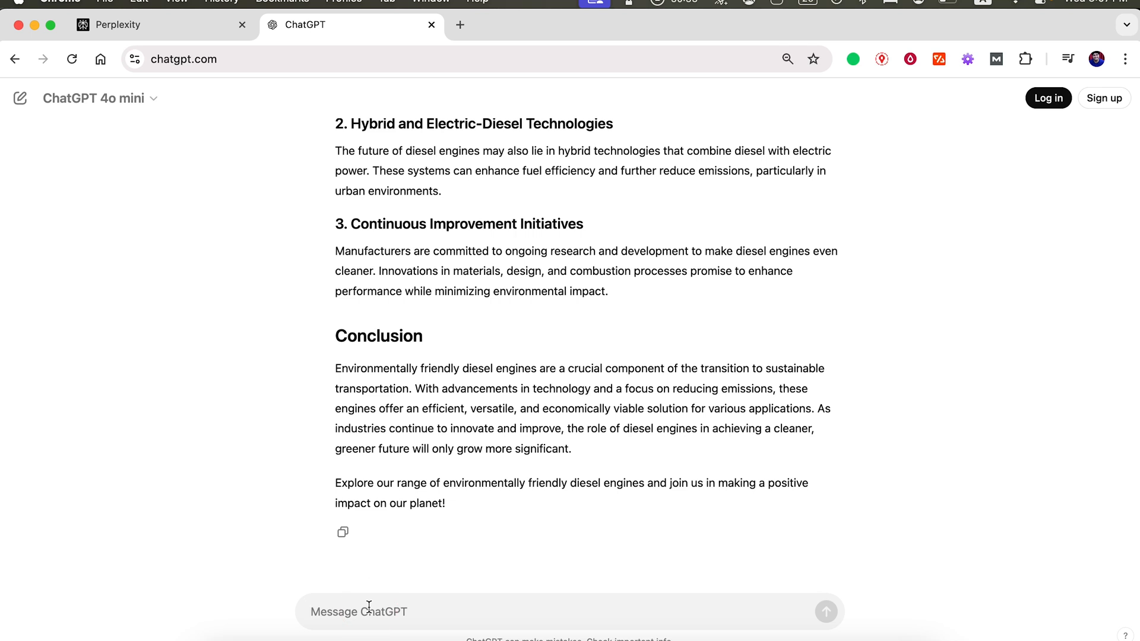
type("write an")
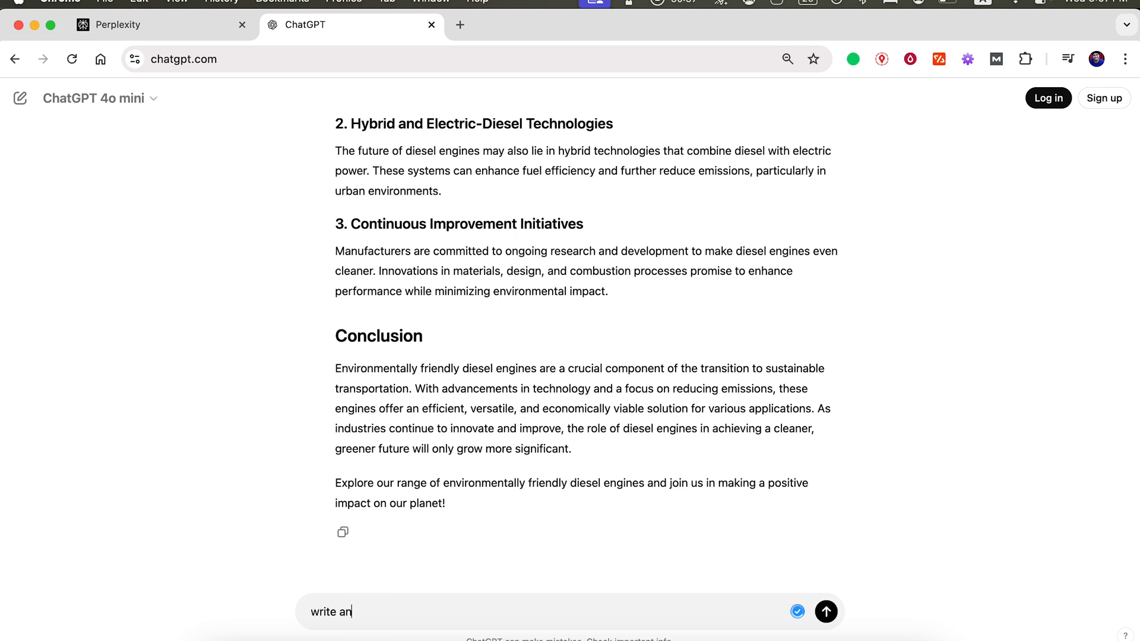
type(" essay on the importance of ")
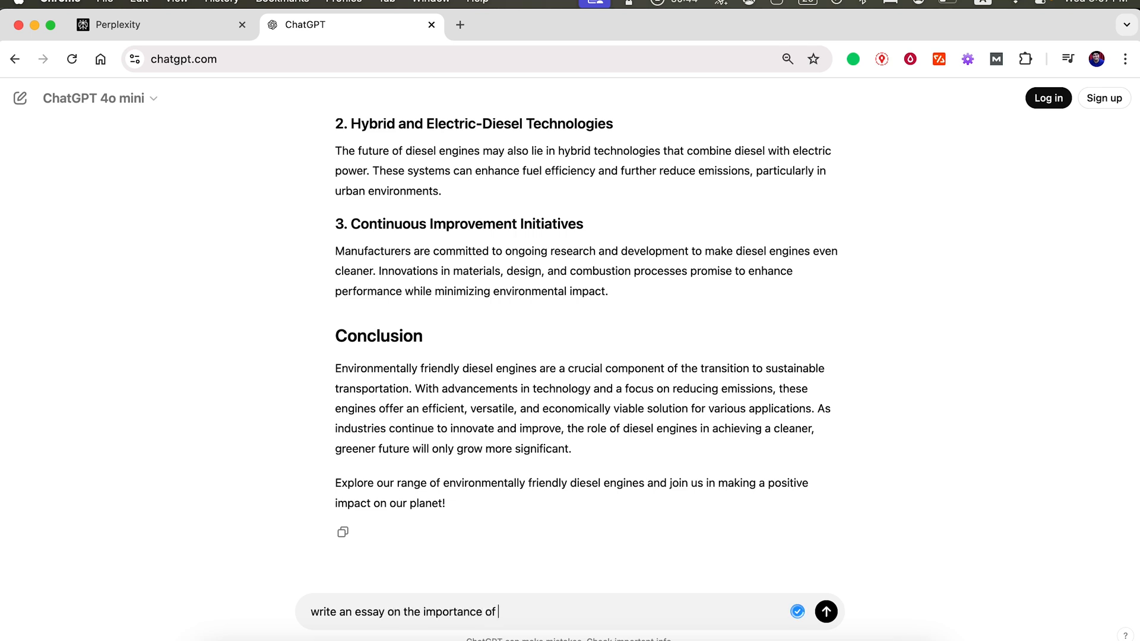
type("paper boats in rain")
key("Return")
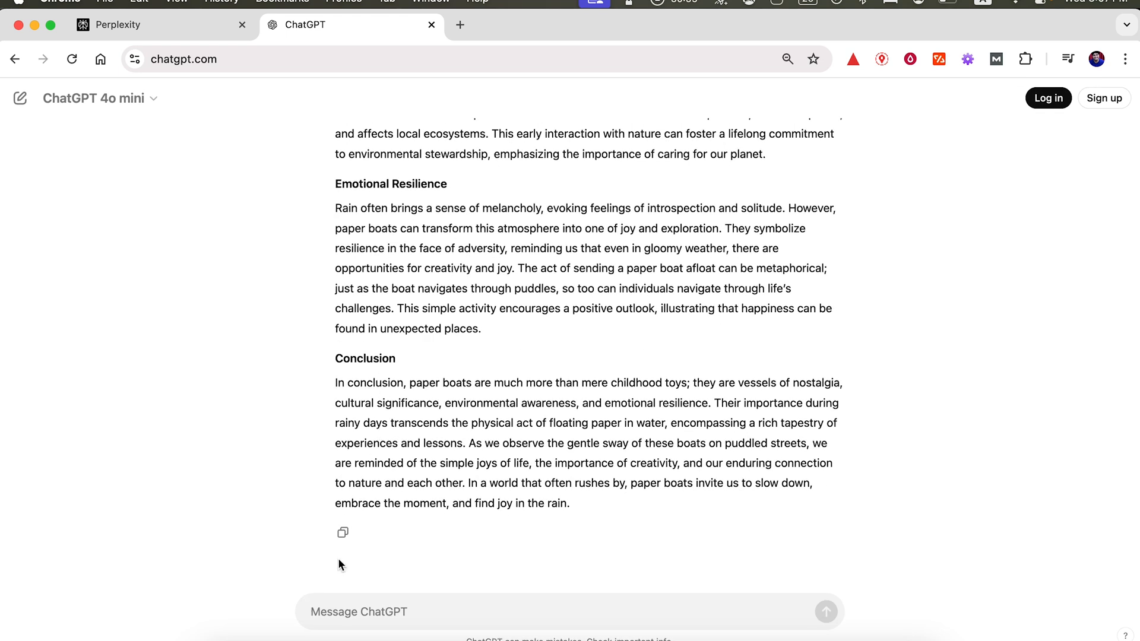
Copy ChatGPT's paper boats essay and submit it as a follow-up in the Perplexity Meta Title & Description thread.
left_click(343, 532)
left_click(229, 25)
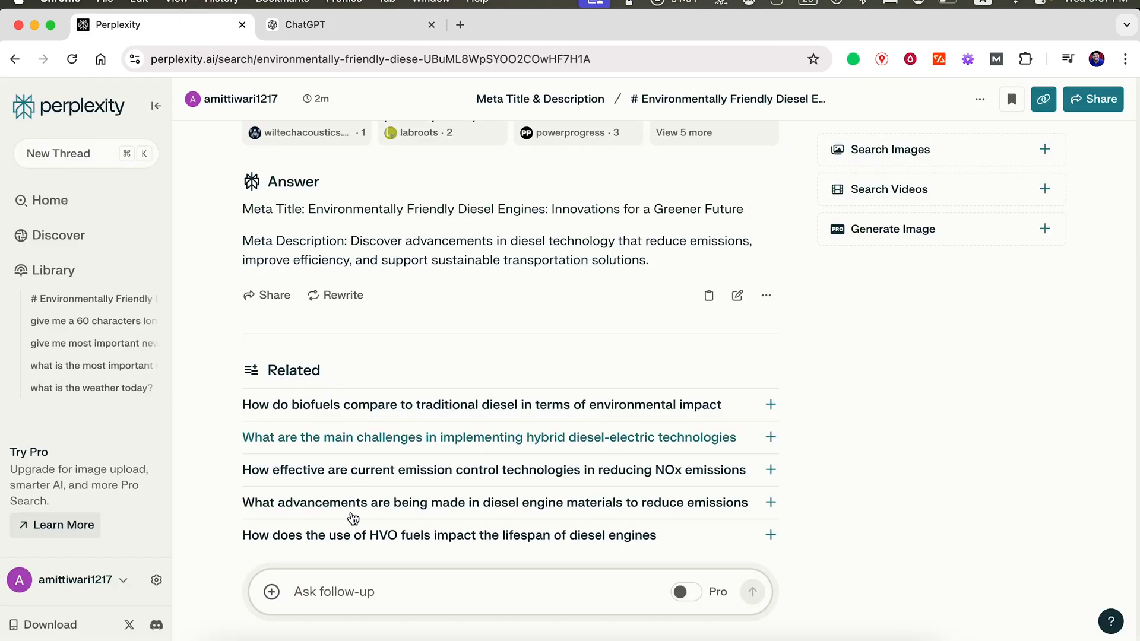
left_click(350, 598)
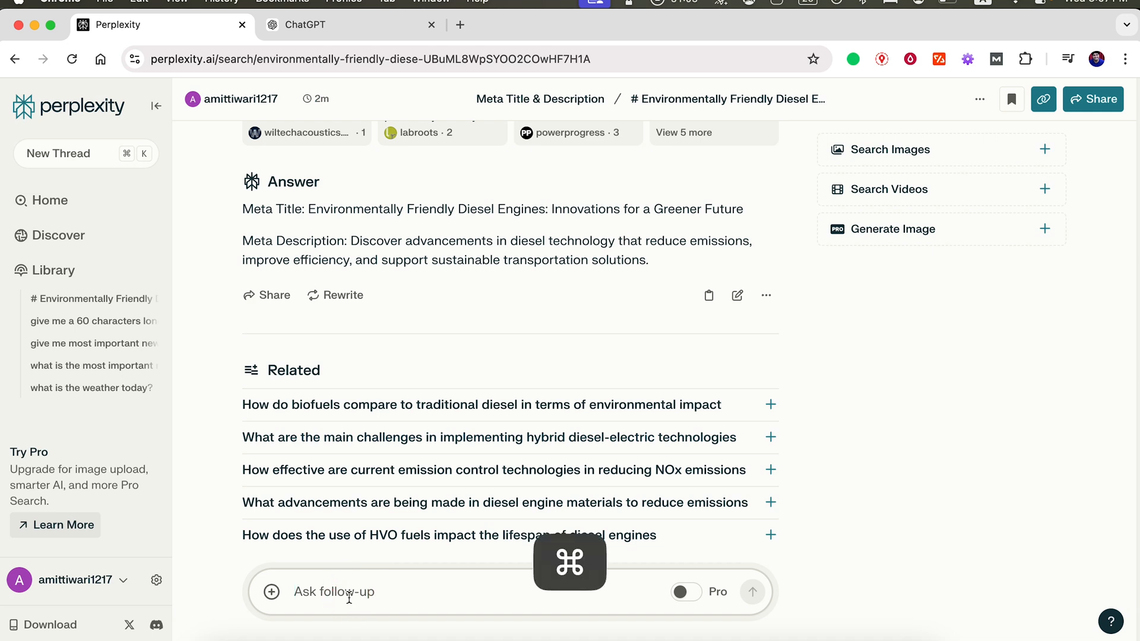
key("super+v")
key("Return")
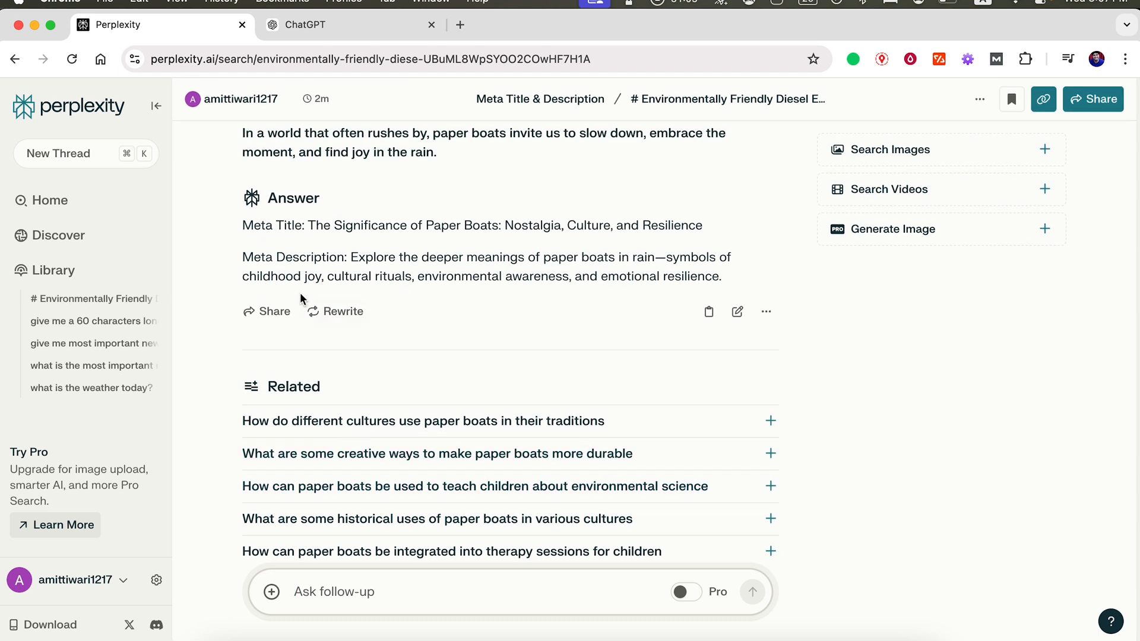
Return to ChatGPT and submit the prompt "write a short poem on seo is dead".
left_click(377, 27)
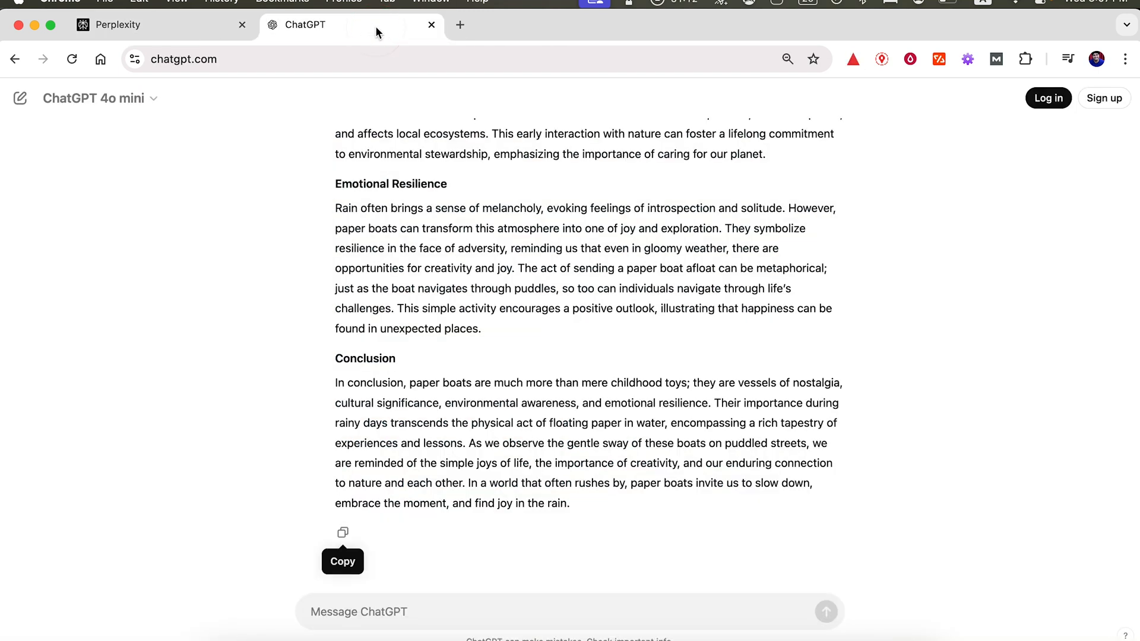
left_click(427, 611)
type("write a")
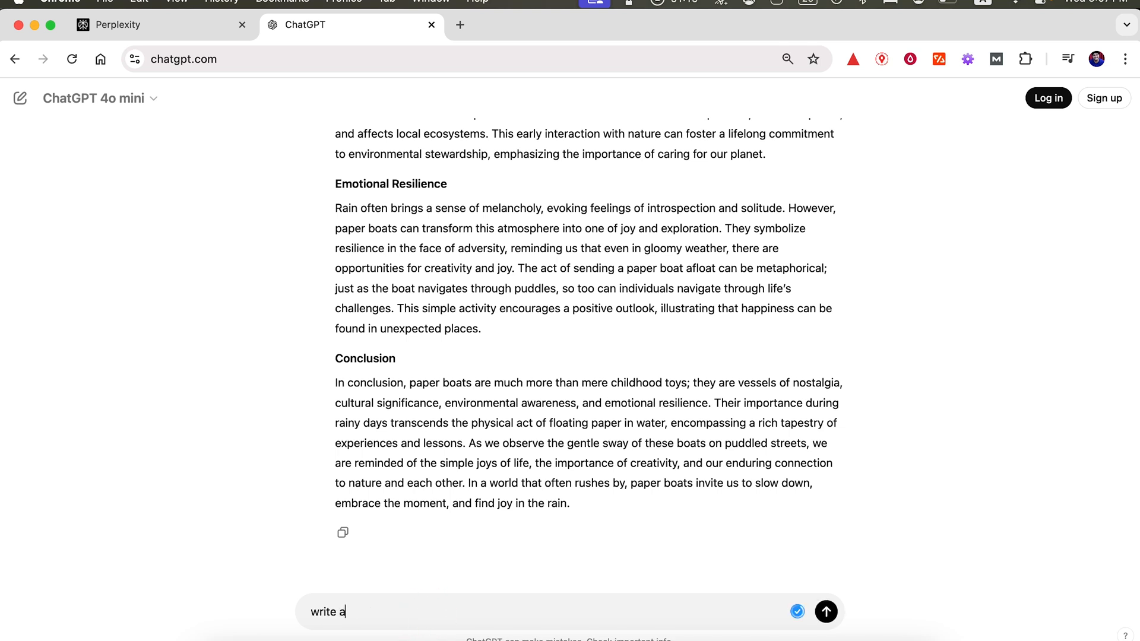
type(" short poe on")
key("BackSpace")
key("BackSpace")
key("BackSpace")
type("m")
key("BackSpace")
key("BackSpace")
type("m on seo is dead")
key("Return")
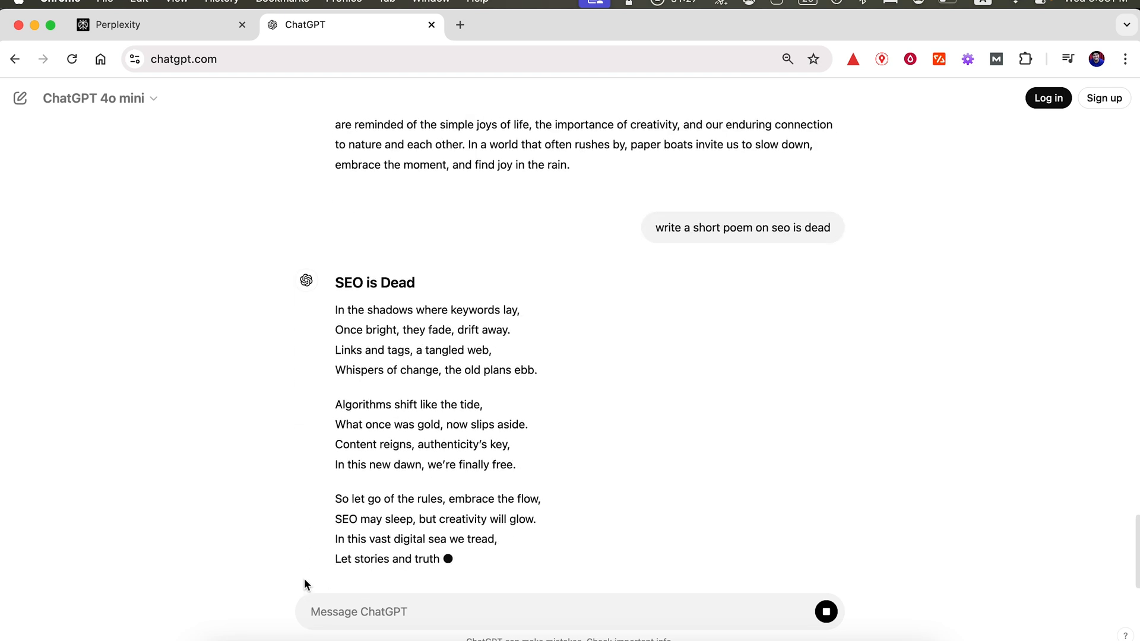
Copy the "SEO is Dead" poem and submit it as a follow-up in the same Perplexity collection thread.
left_click(344, 534)
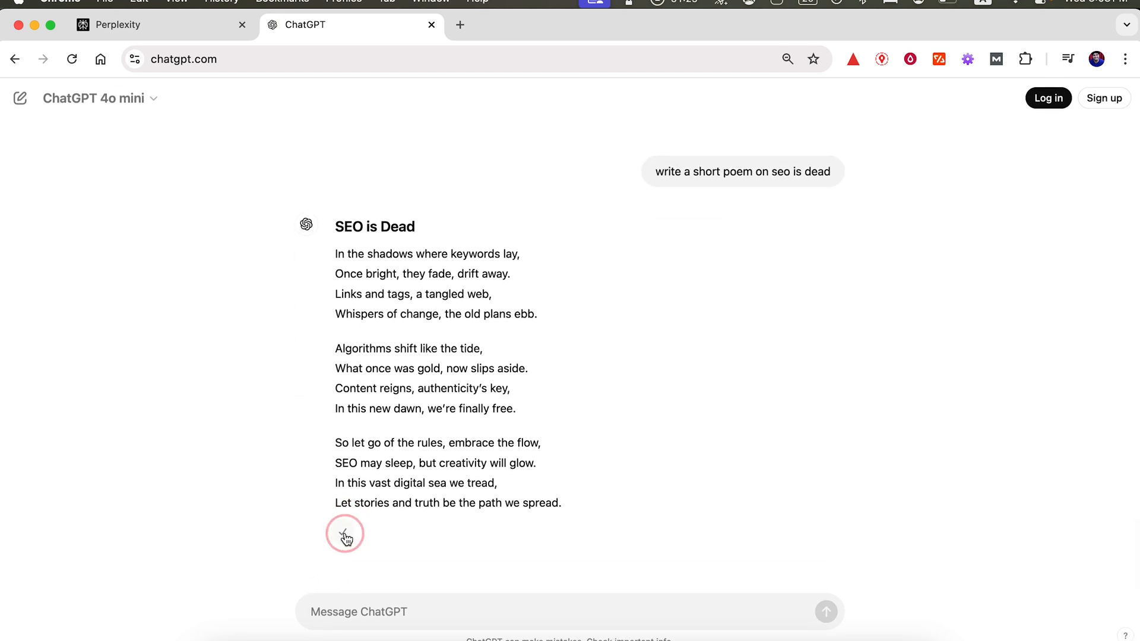
left_click(170, 35)
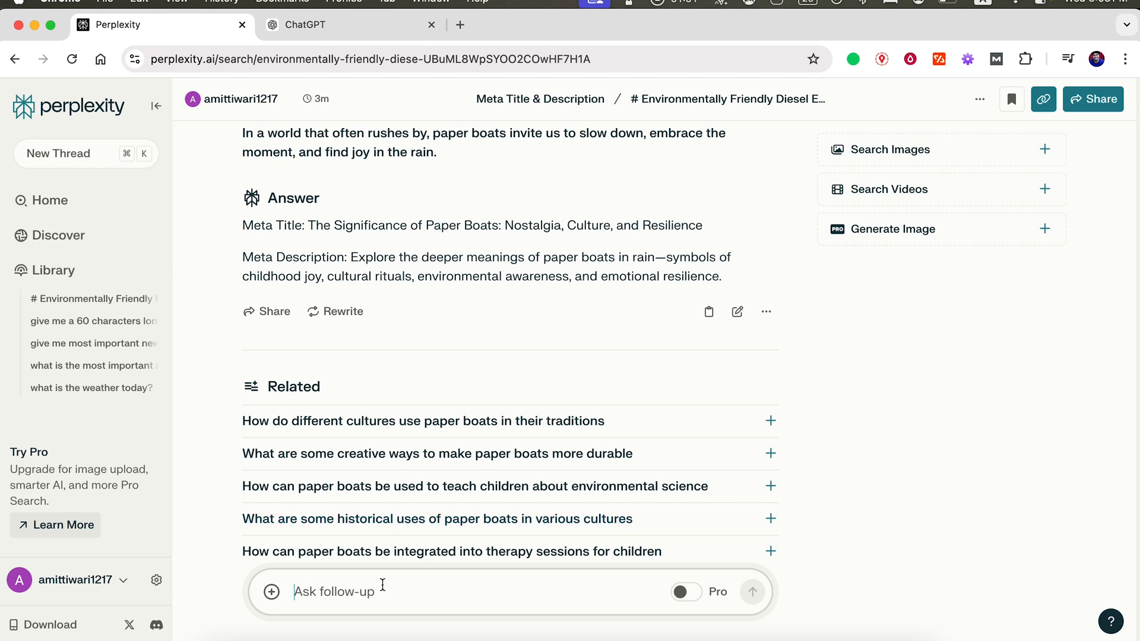
key("super+v")
key("Return")
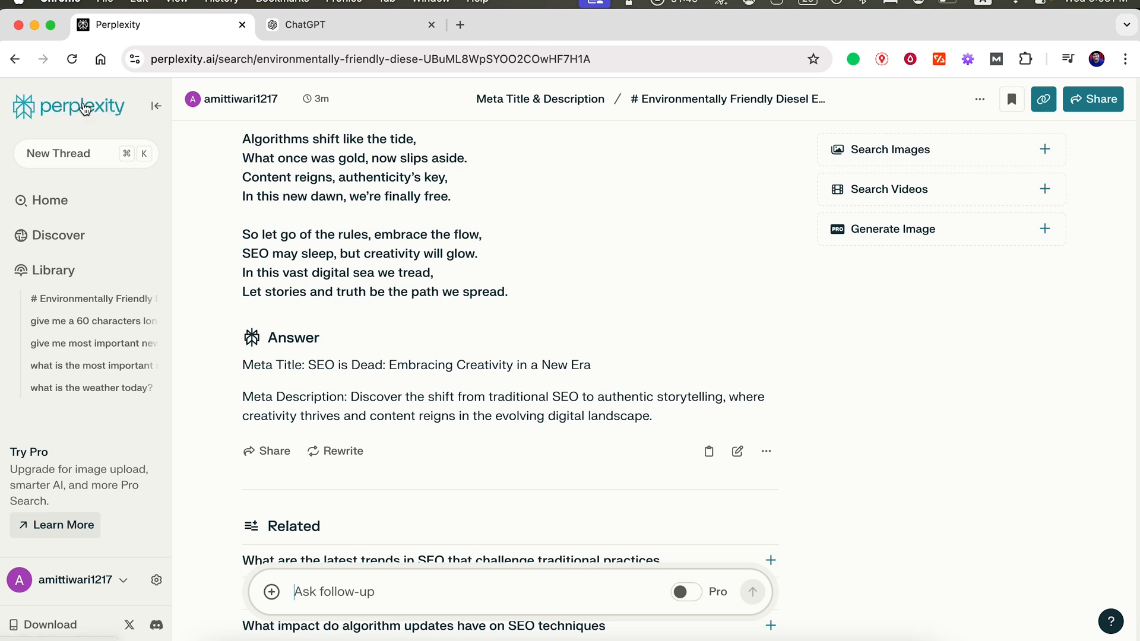
Submit the same "SEO is Dead" poem as a new thread from Perplexity's home page, outside the collection.
left_click(42, 202)
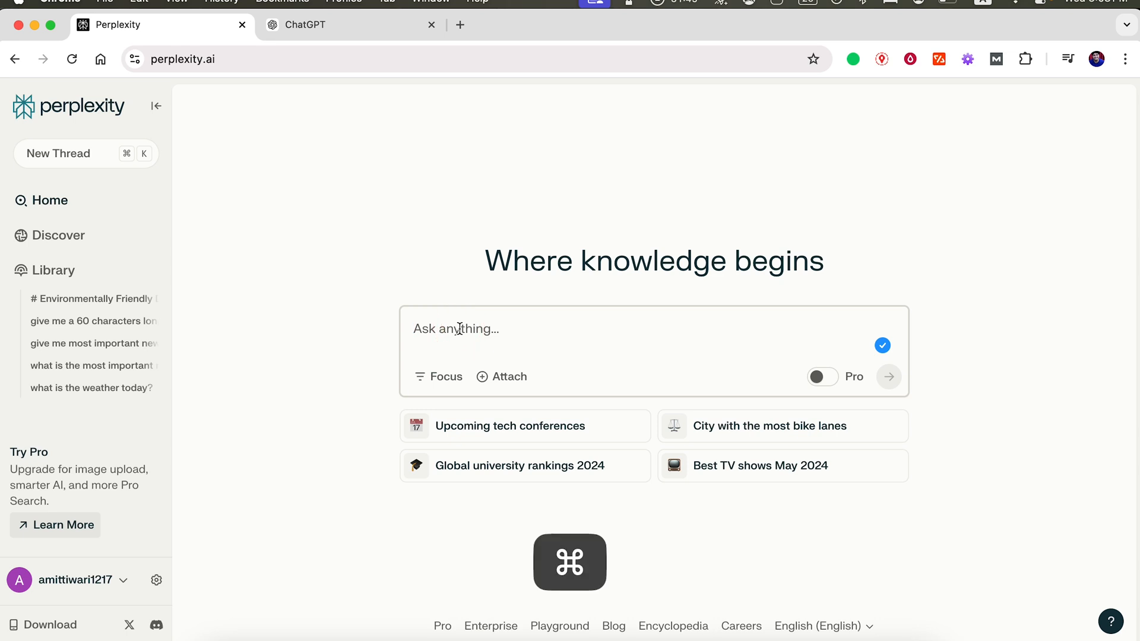
key("super+v")
key("Return")
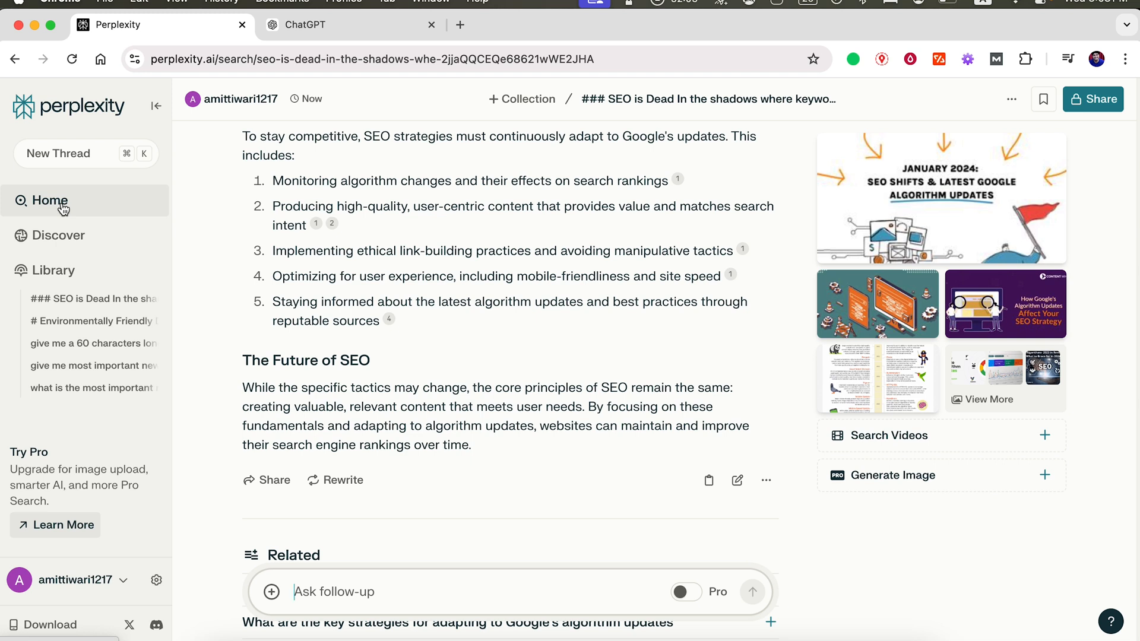
Open the Meta Title & Description collection from the library, and ask ChatGPT to "write a short poem on ppc".
left_click(53, 270)
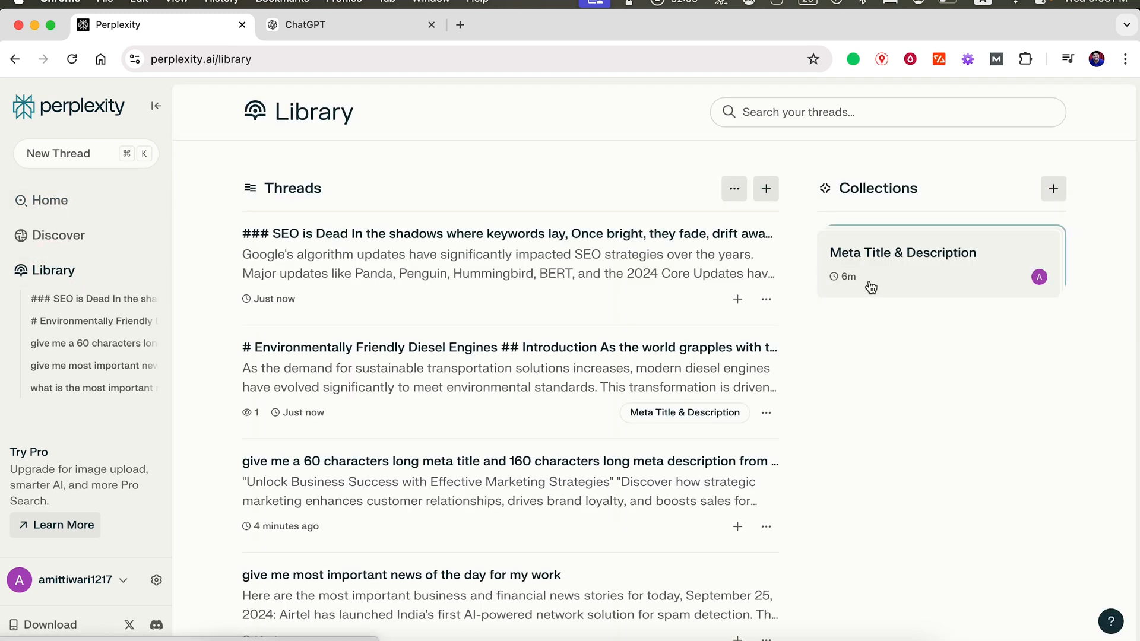
left_click(903, 267)
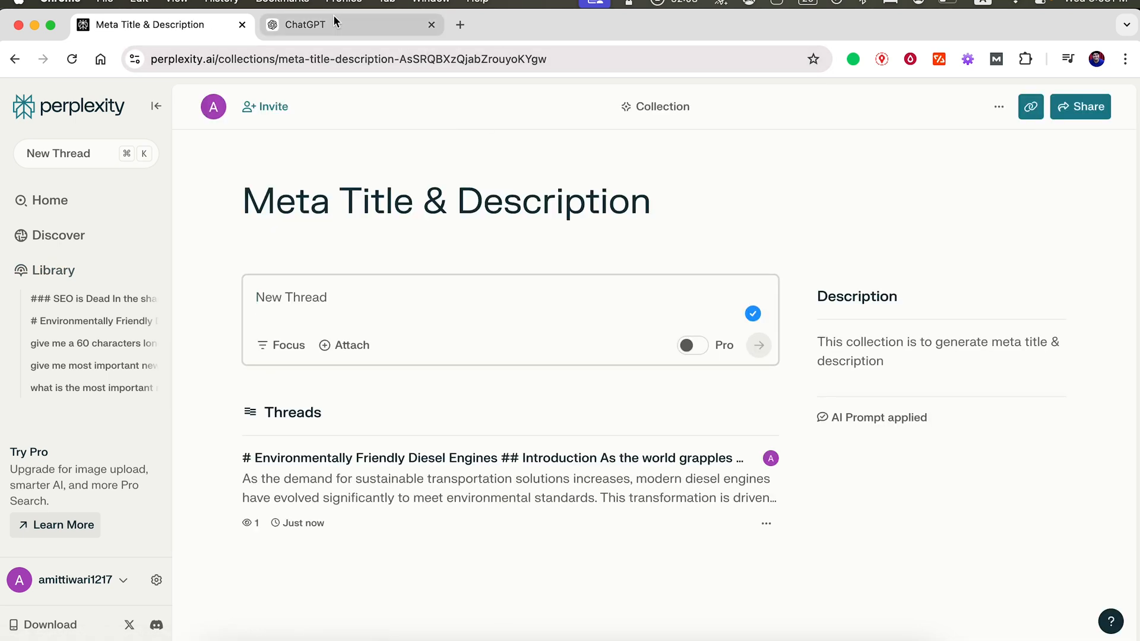
left_click(335, 22)
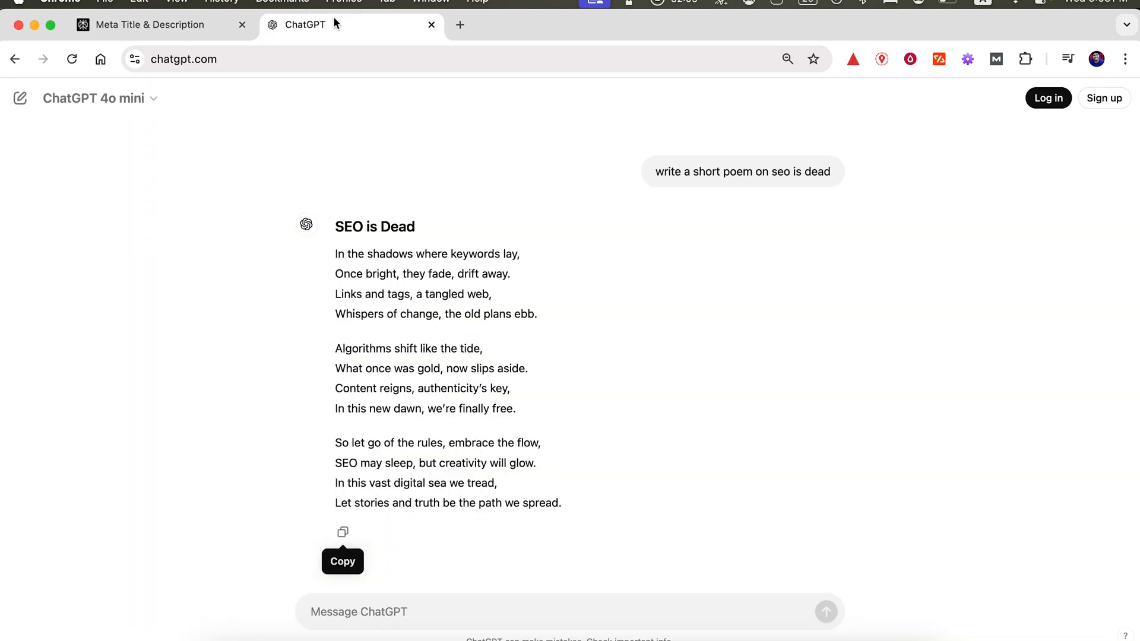
left_click(368, 612)
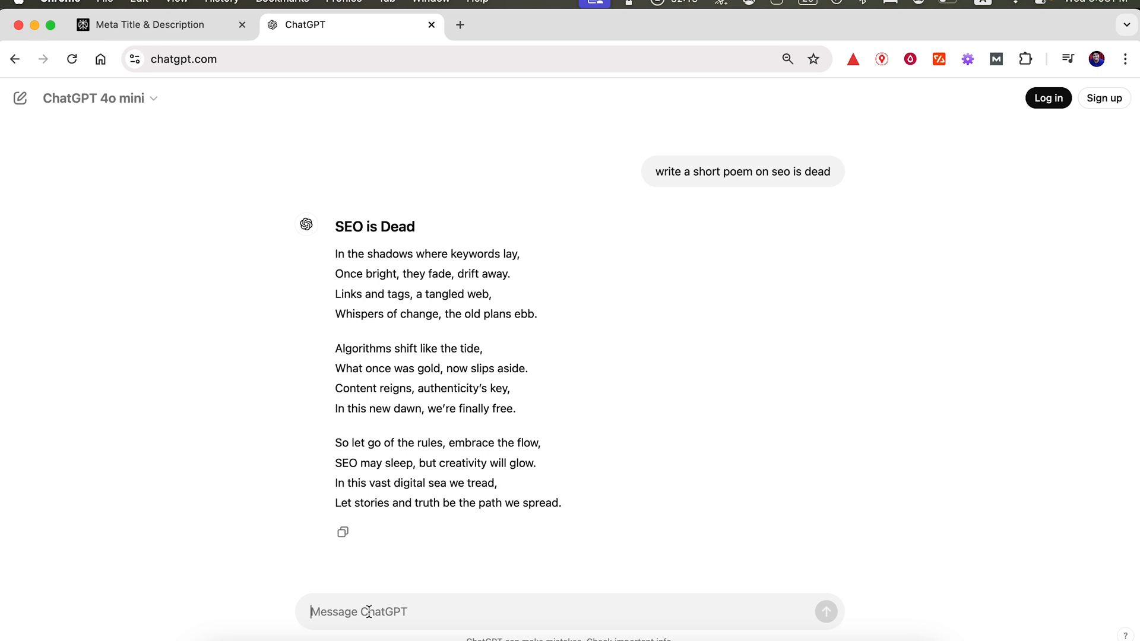
type("write a sh")
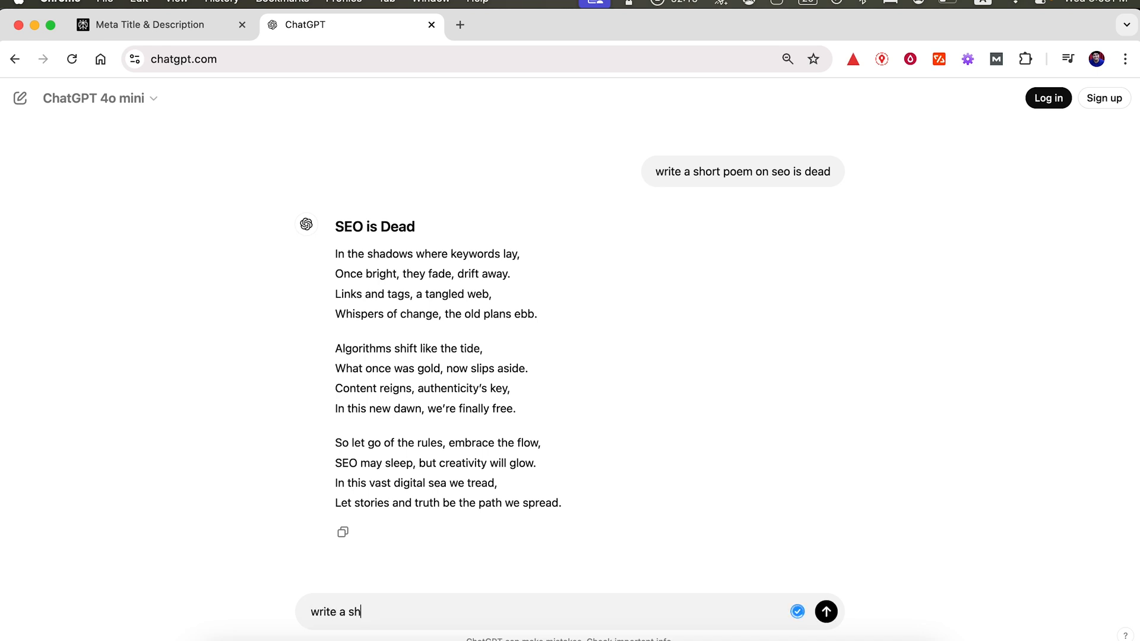
type("ort po")
key("BackSpace")
type("oem on ppc")
key("Return")
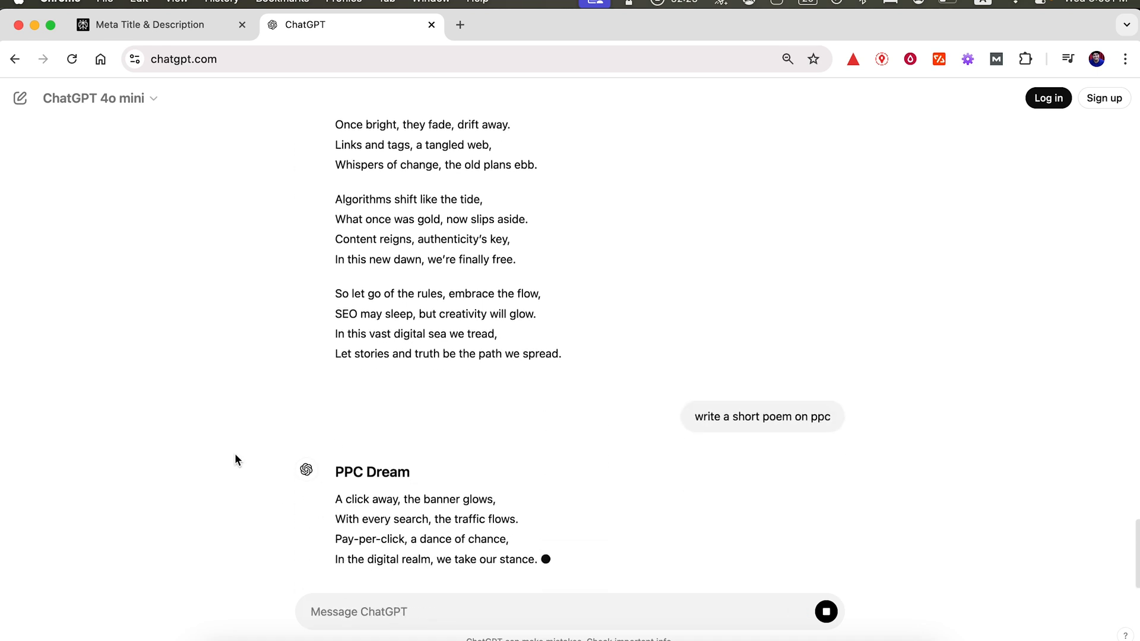
Submit the copied "SEO is Dead" poem as a new thread in Perplexity's Meta Title & Description collection, and return to the home page.
left_click(350, 502)
left_click(215, 25)
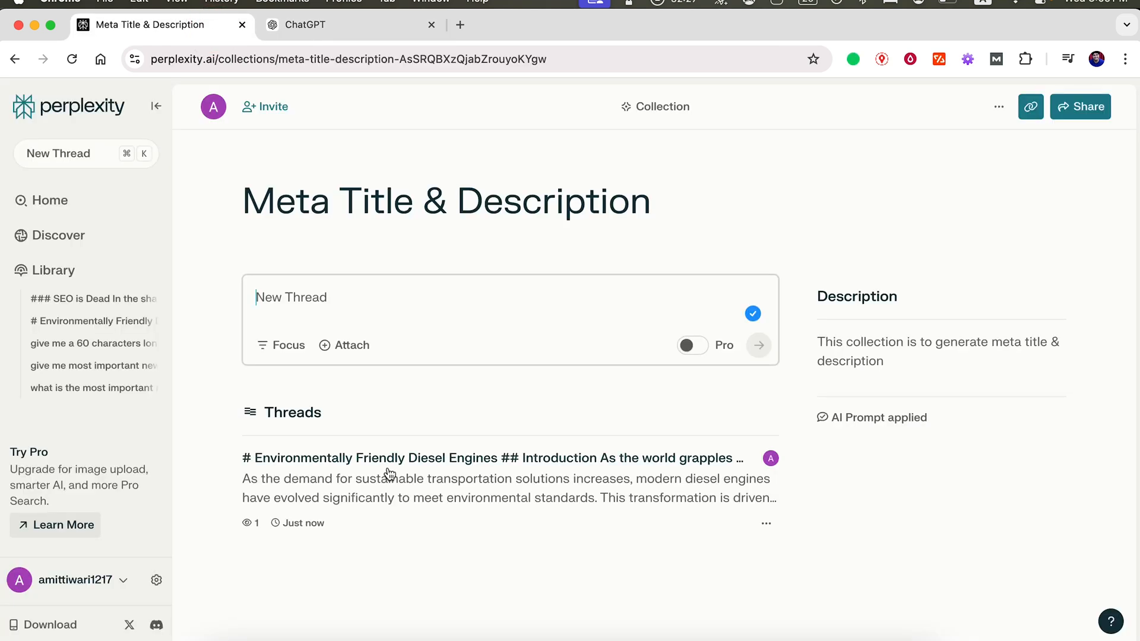
left_click(303, 288)
key("cmd+v")
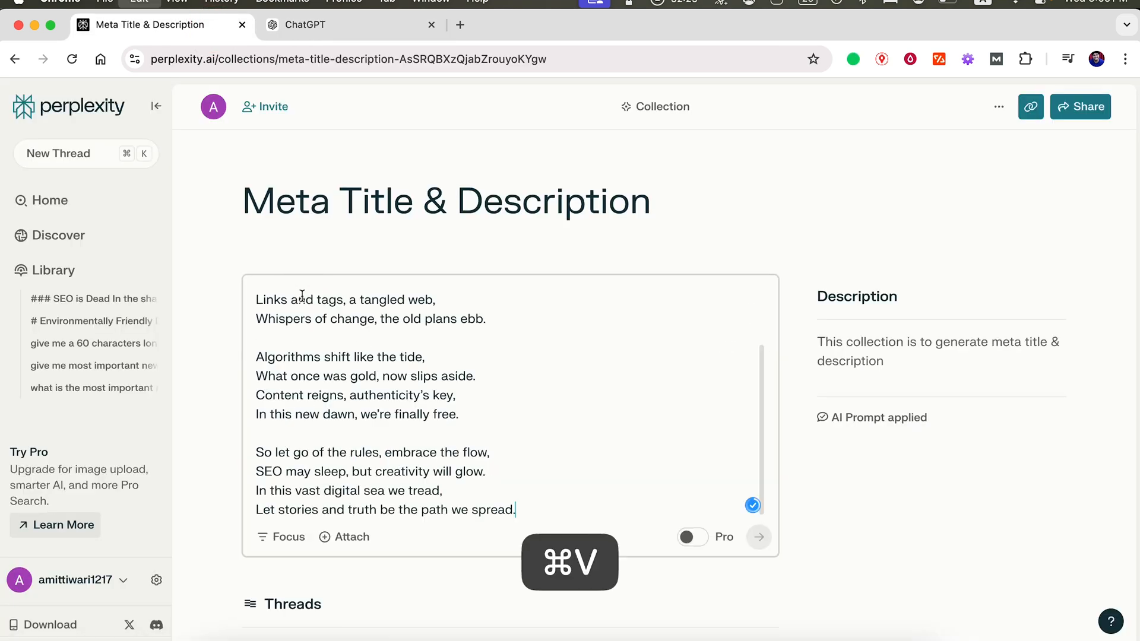
key("Return")
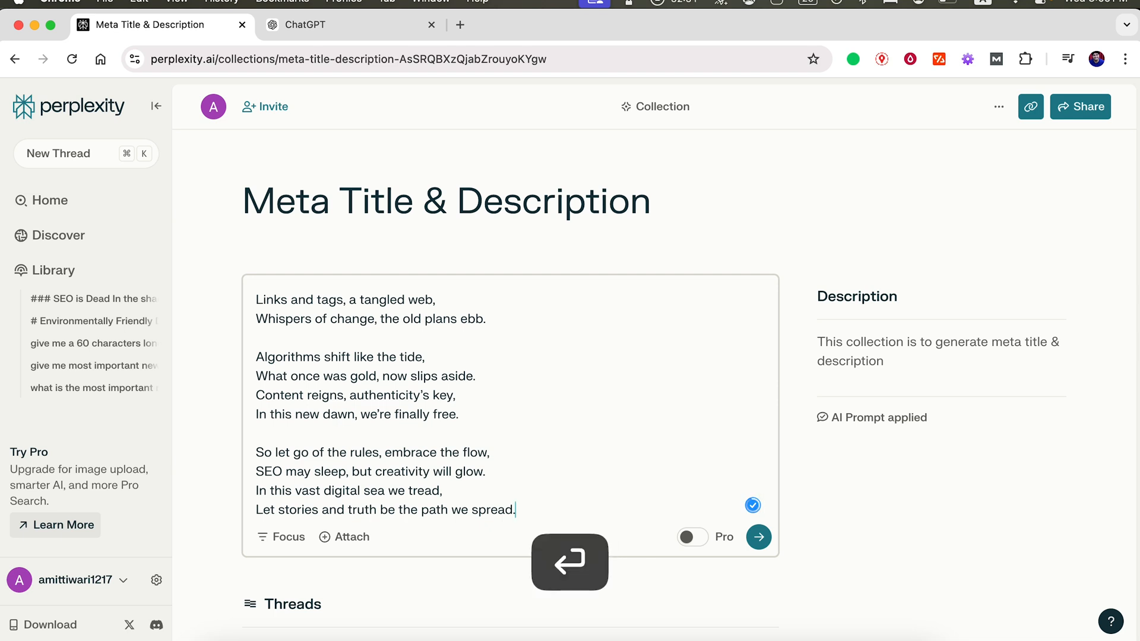
scroll(285, 387, "down", 5)
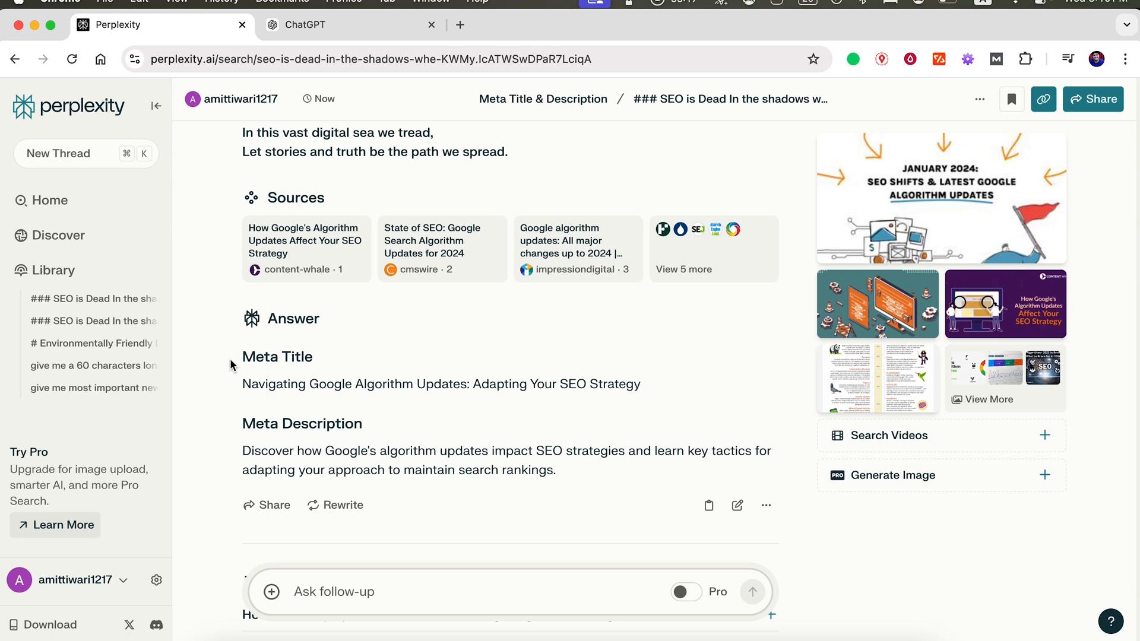
left_click(33, 207)
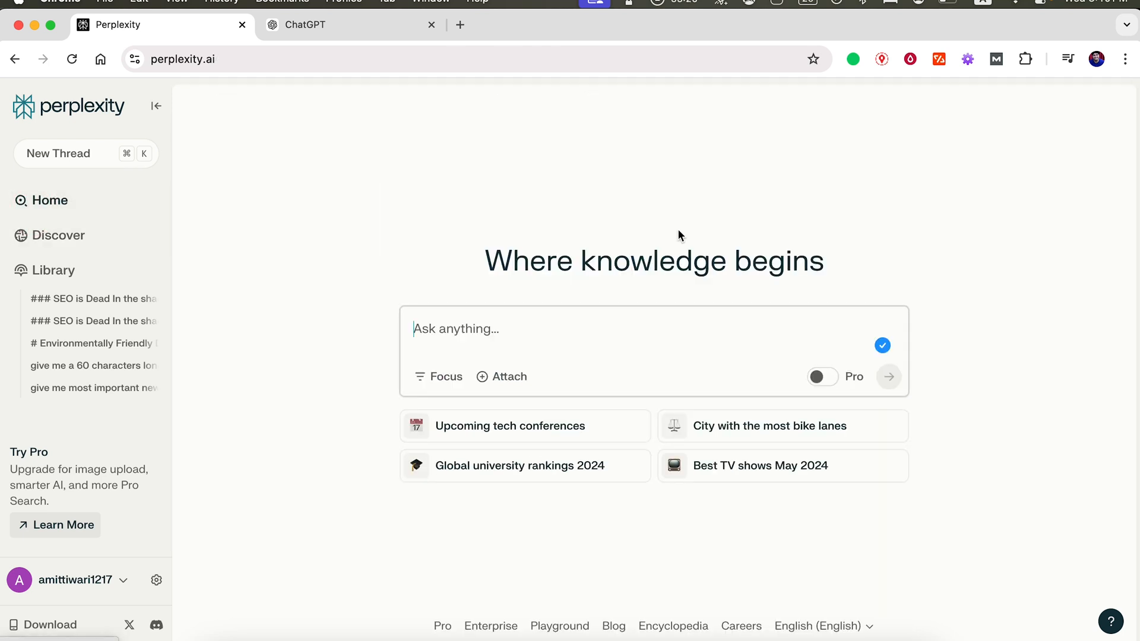